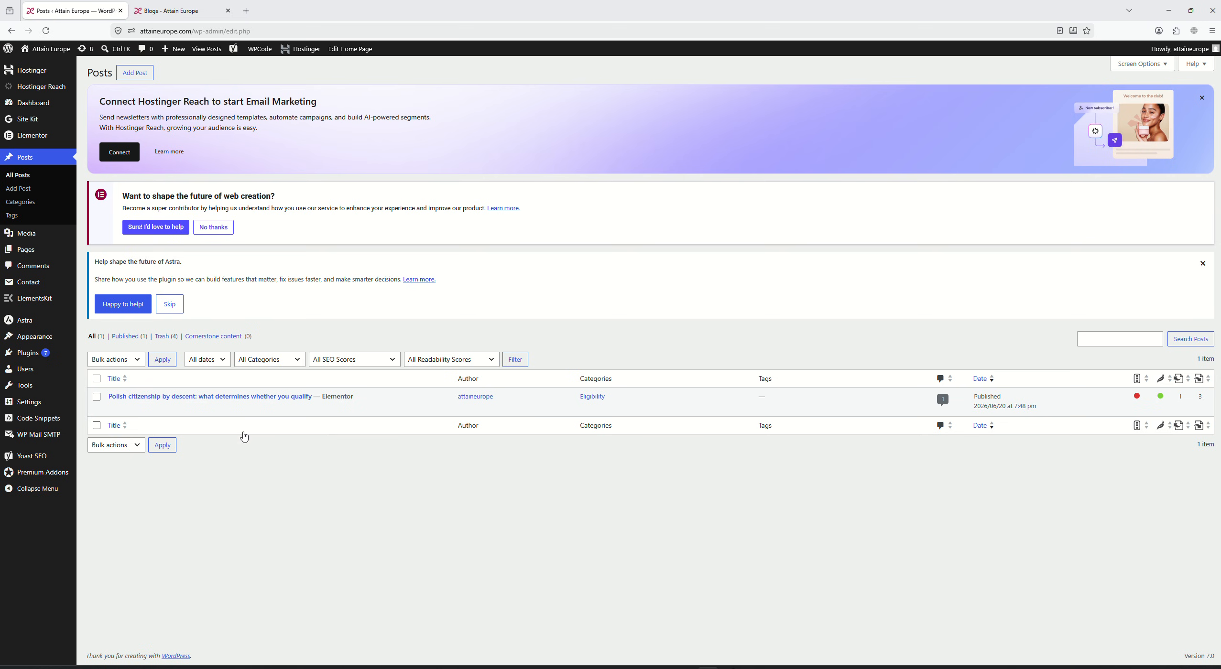
# - Review the published "Polish citizenship by descent" article on the blog and duplicate it from the WordPress posts list
pyautogui.moveTo(218, 413)
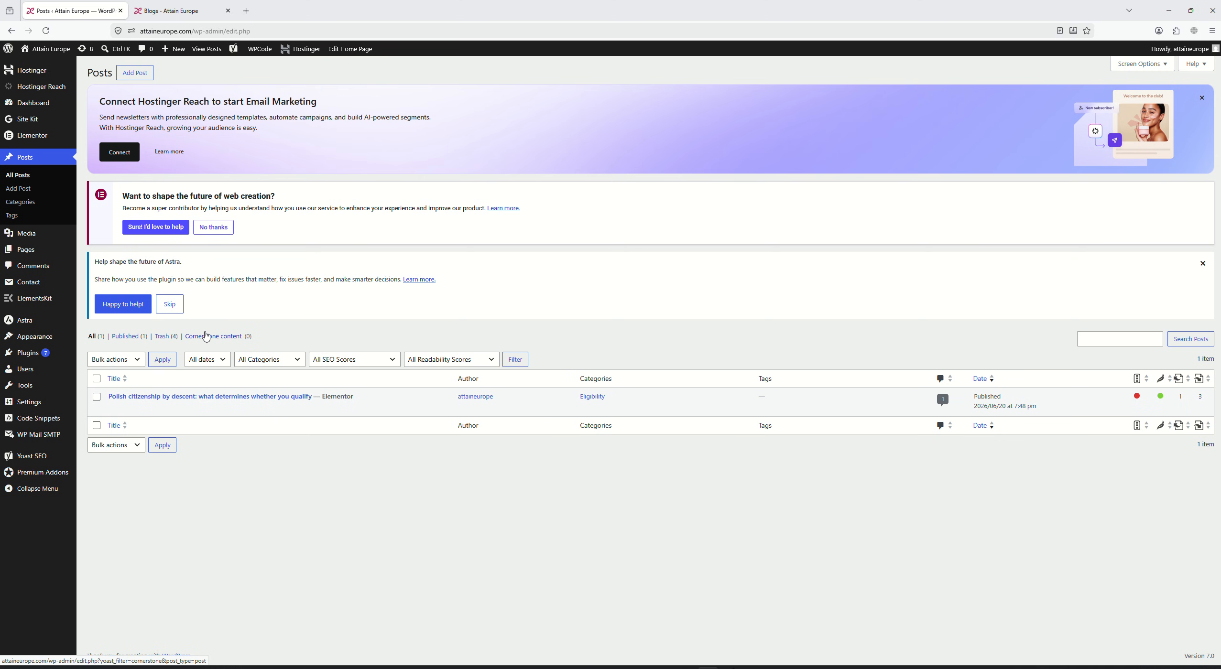
pyautogui.hotkey('ctrl', 'Tab')
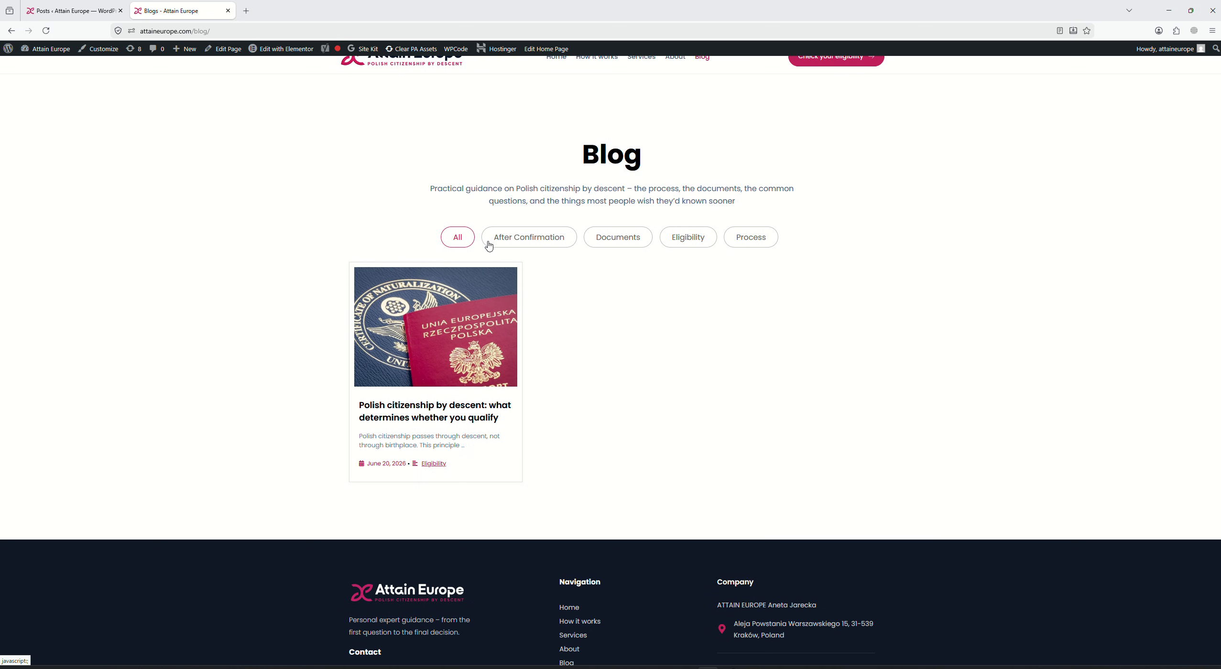
pyautogui.click(422, 297)
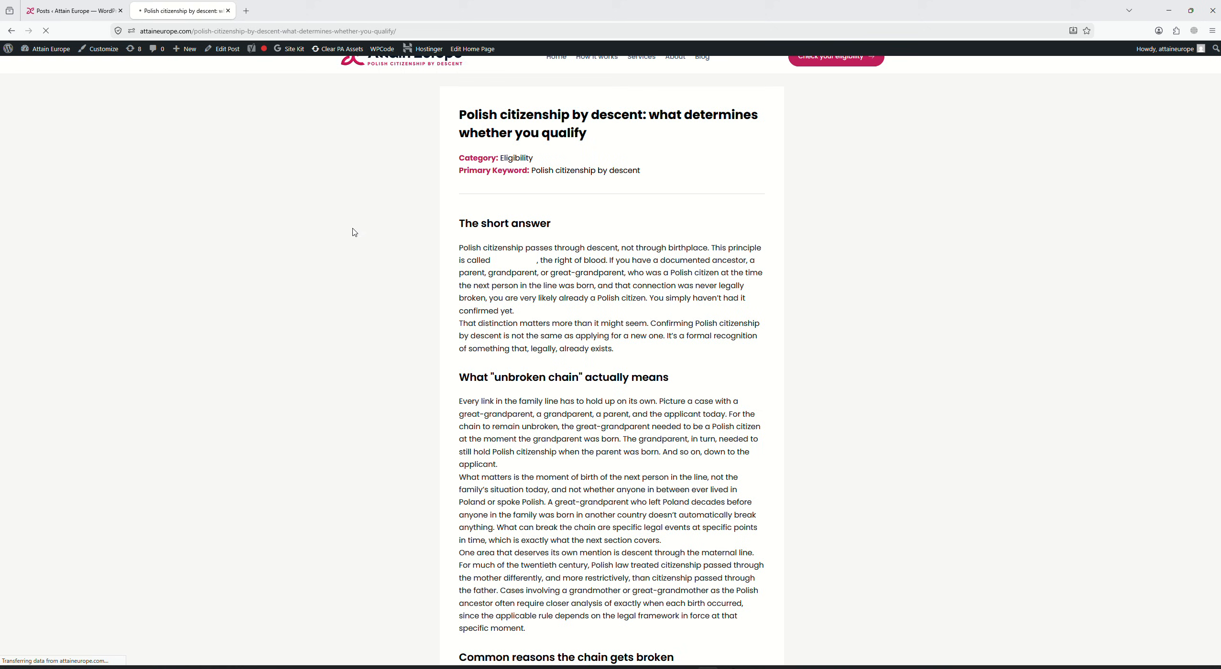
pyautogui.scroll(-15, 566, 263)
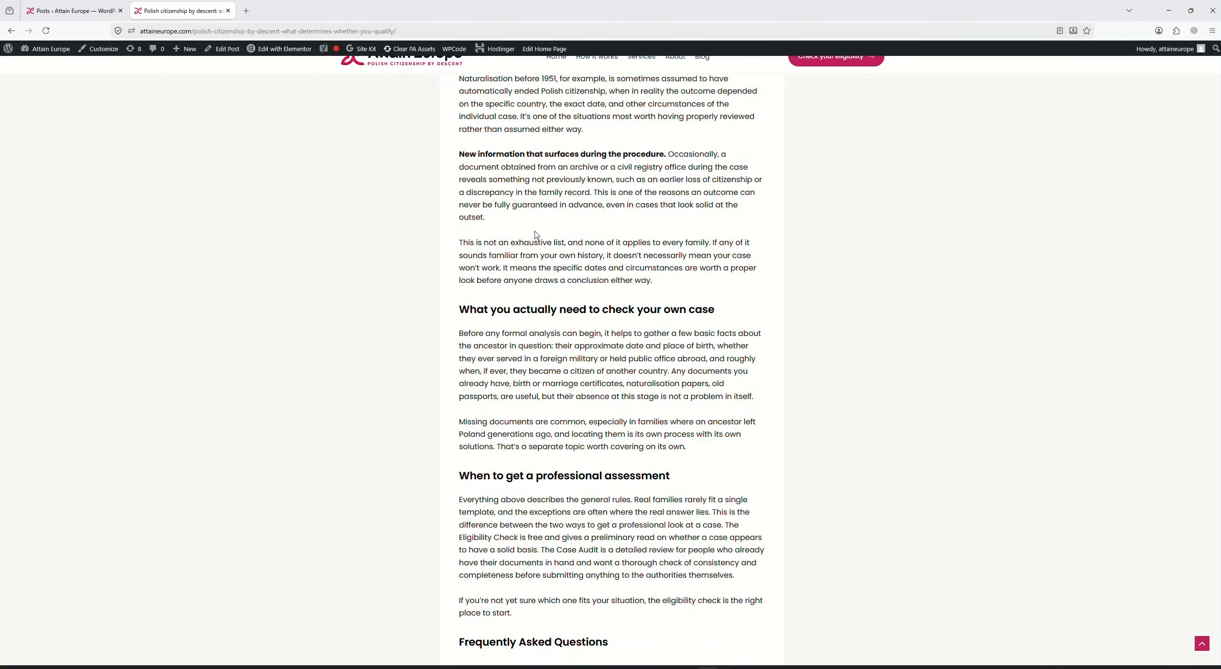
pyautogui.scroll(2, 535, 232)
pyautogui.scroll(15, 535, 231)
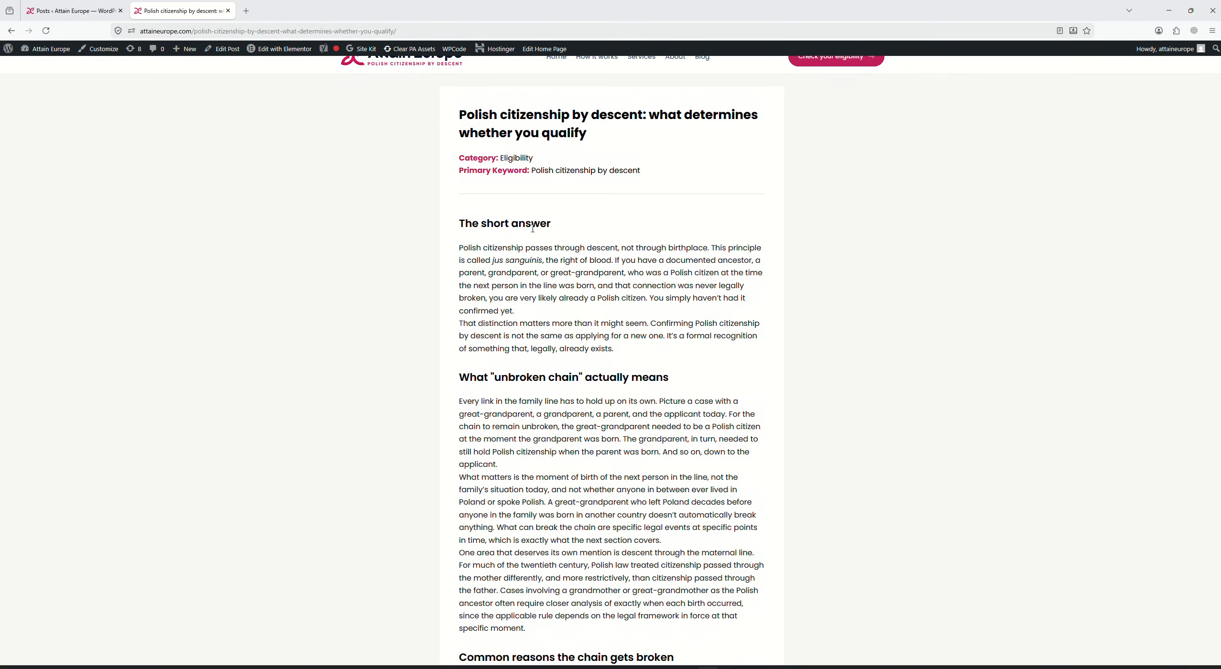
pyautogui.click(72, 10)
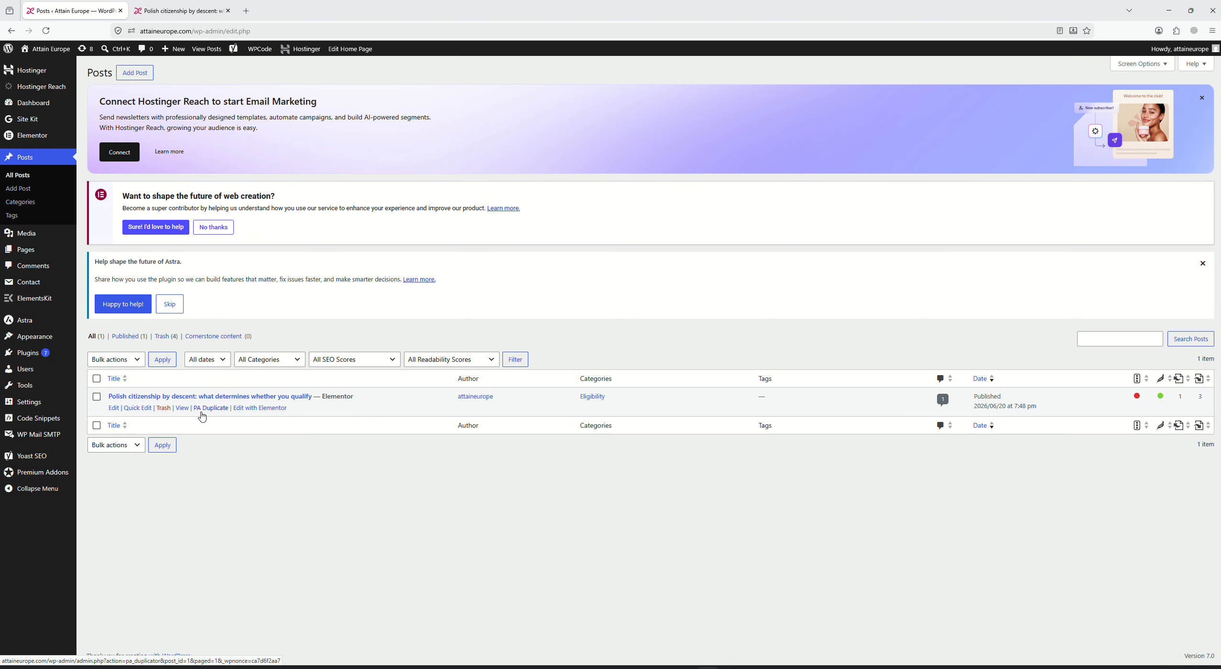
pyautogui.click(202, 410)
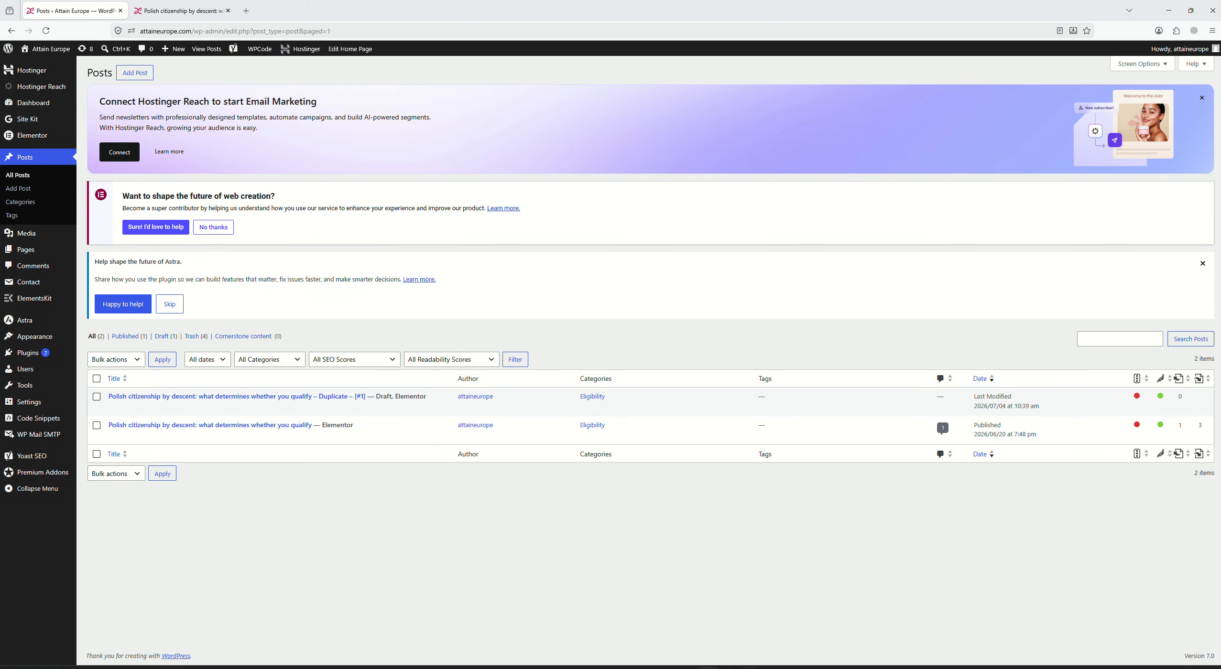
# - Switch to the Word document and copy the heading "Can you inherit Polish citizenship through your family?"
pyautogui.hotkey('alt', 'Tab')
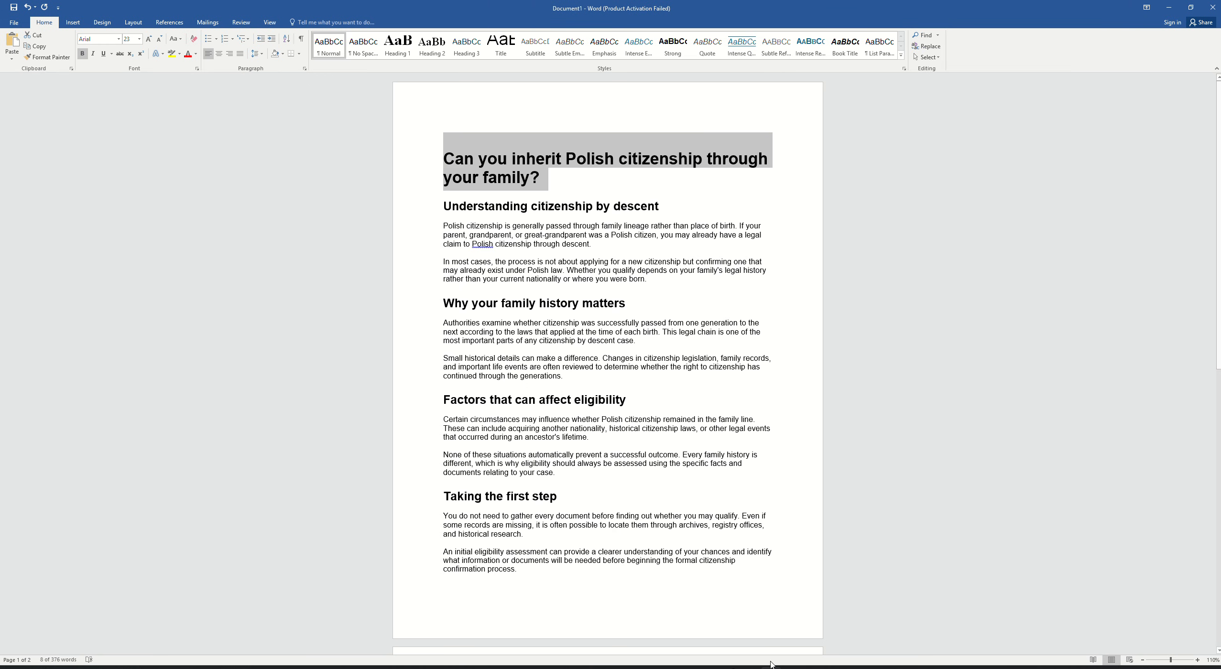
pyautogui.moveTo(542, 180); pyautogui.dragTo(445, 165)
pyautogui.hotkey('ctrl', 'c')
# - Back in WordPress, open the duplicate draft for editing and replace its title with "Can you inherit Polish citizenship through your family?"
pyautogui.hotkey('alt', 'Tab')
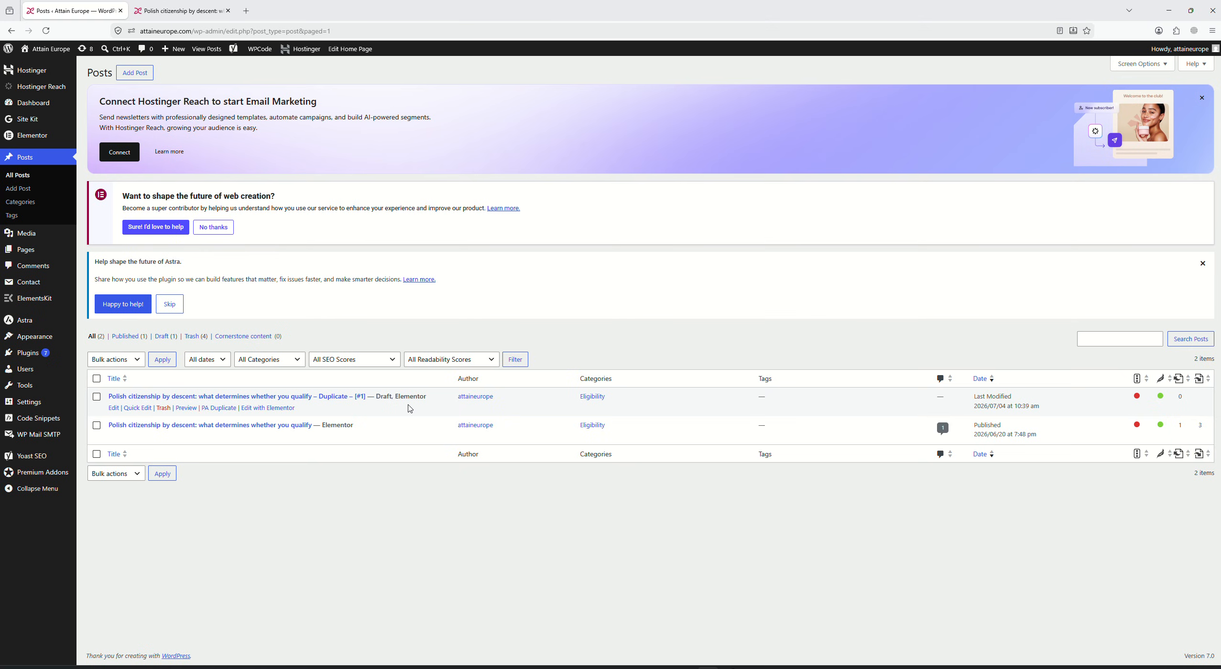
pyautogui.click(113, 409)
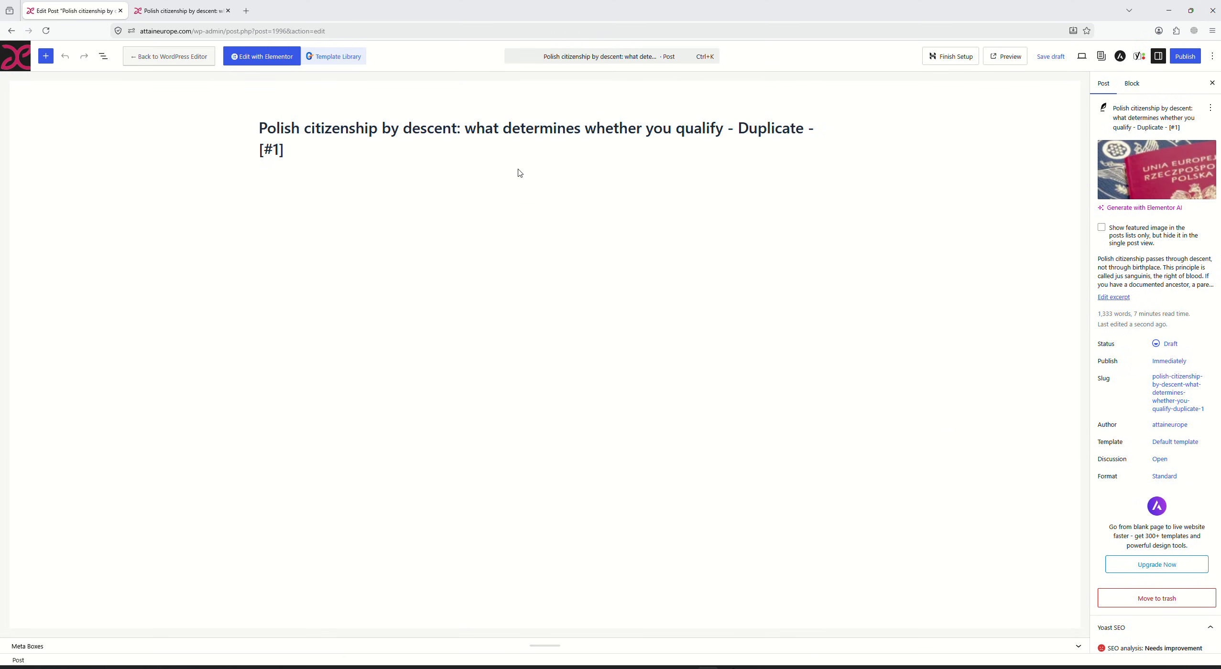
pyautogui.click(304, 154)
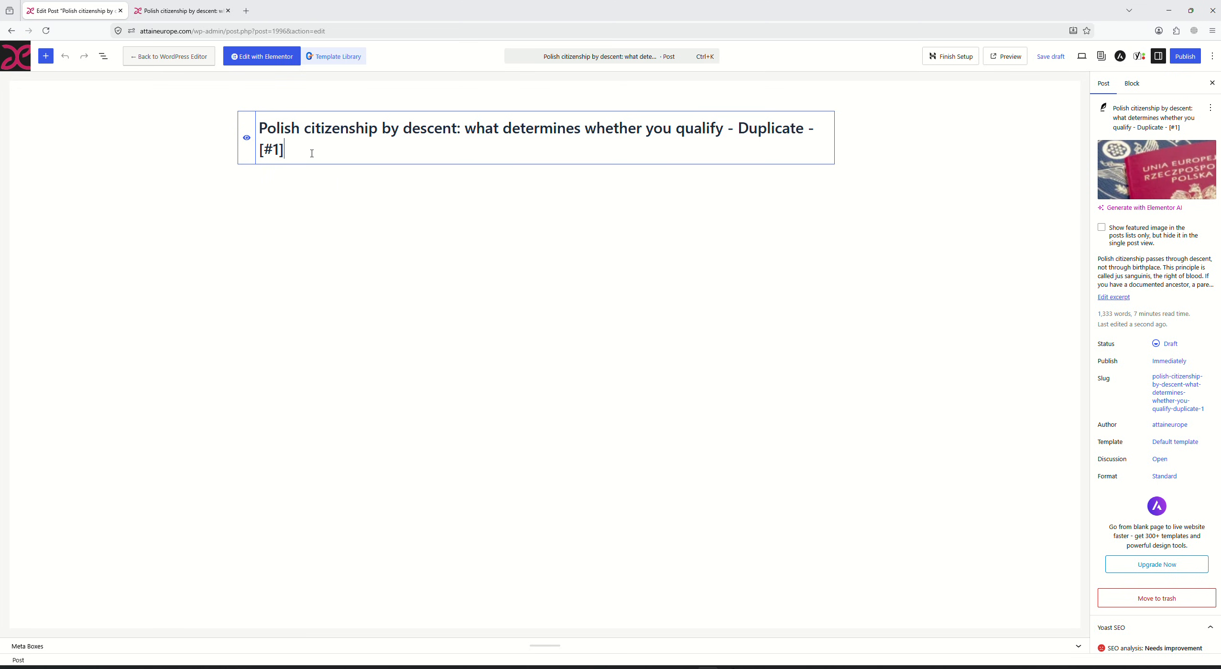
pyautogui.moveTo(312, 153); pyautogui.dragTo(210, 130)
pyautogui.hotkey('ctrl', 'v')
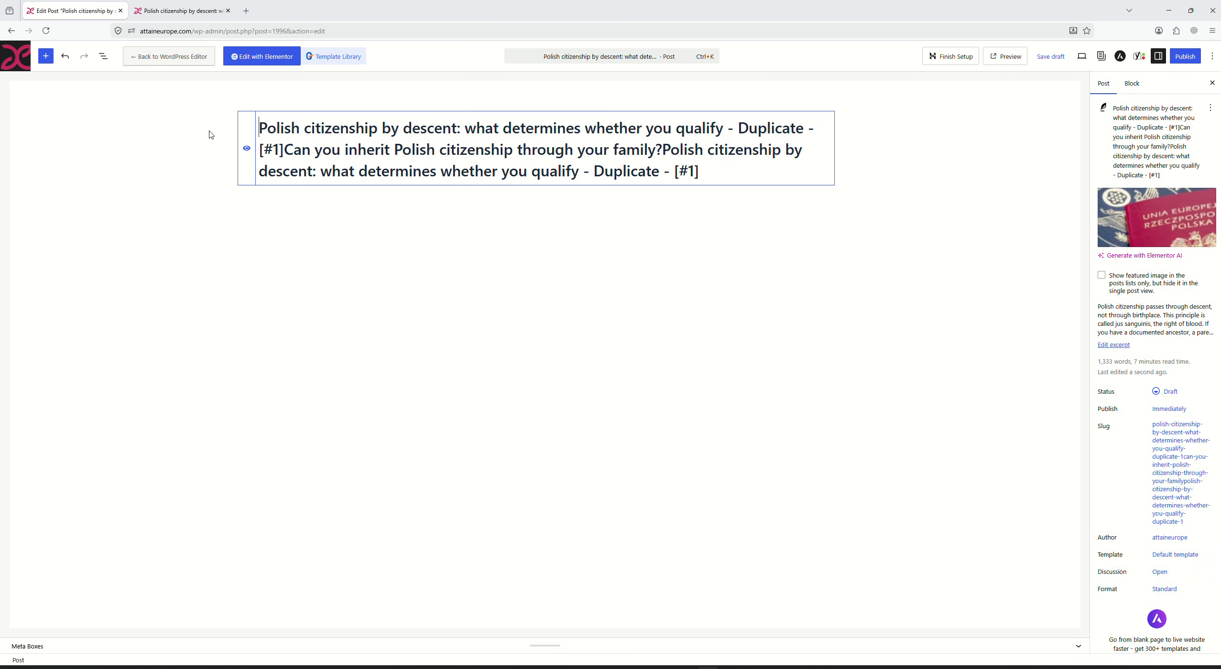
pyautogui.hotkey('ctrl', 'a')
pyautogui.hotkey('ctrl', 'v')
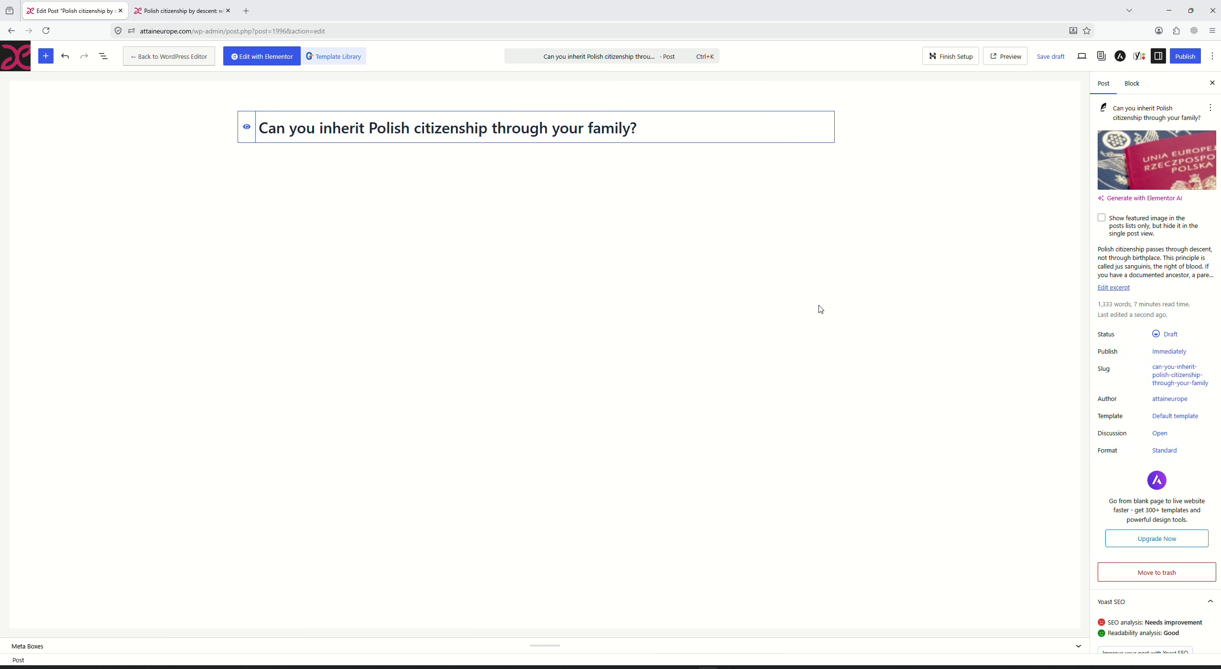
# - Check the published article's URL and set the draft's slug to the new title, "Can you inherit Polish citizenship through your family?"
pyautogui.hotkey('ctrl', 'Tab')
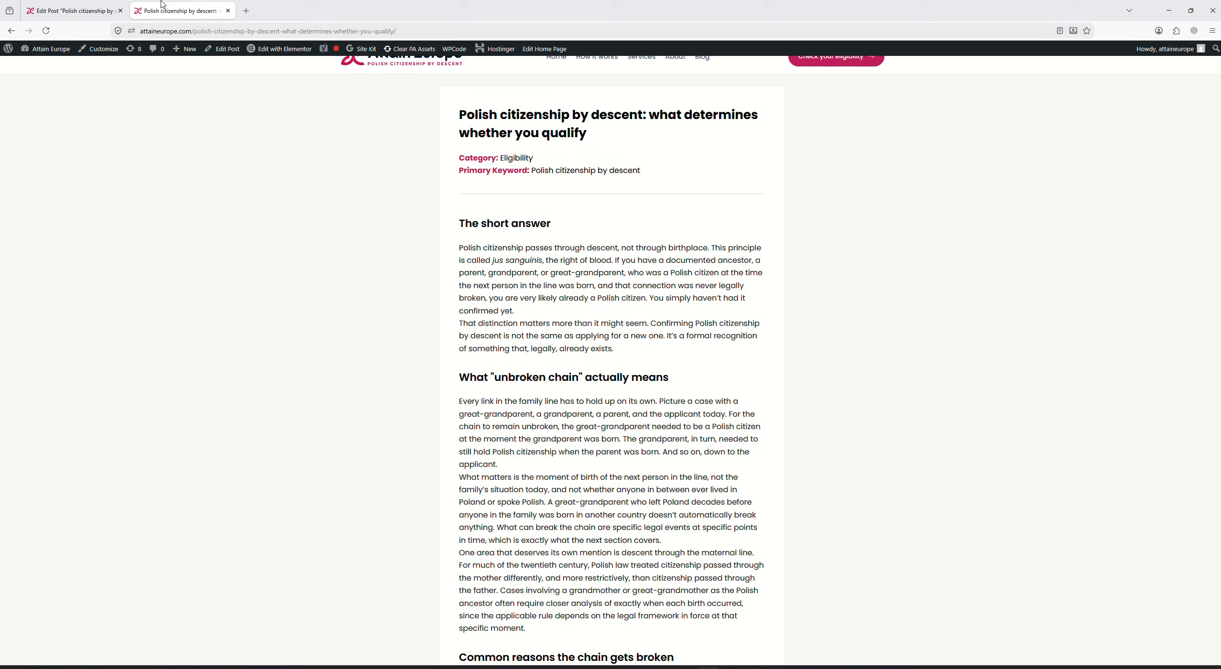
pyautogui.moveTo(397, 31); pyautogui.dragTo(119, 43)
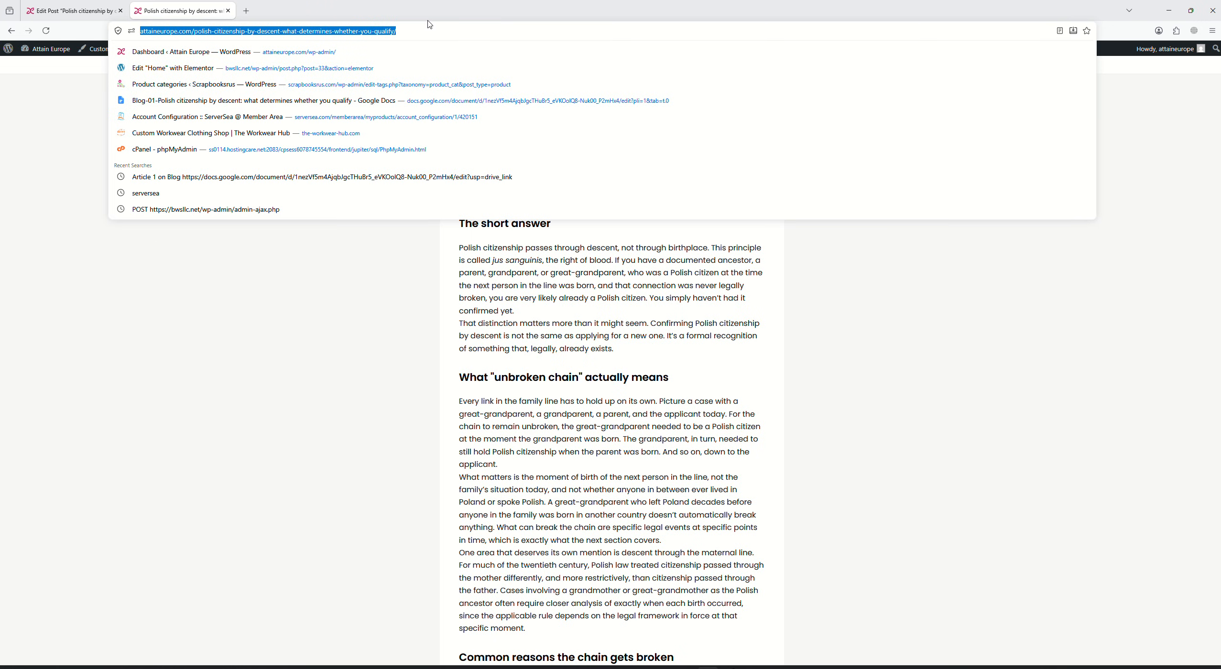
pyautogui.click(65, 6)
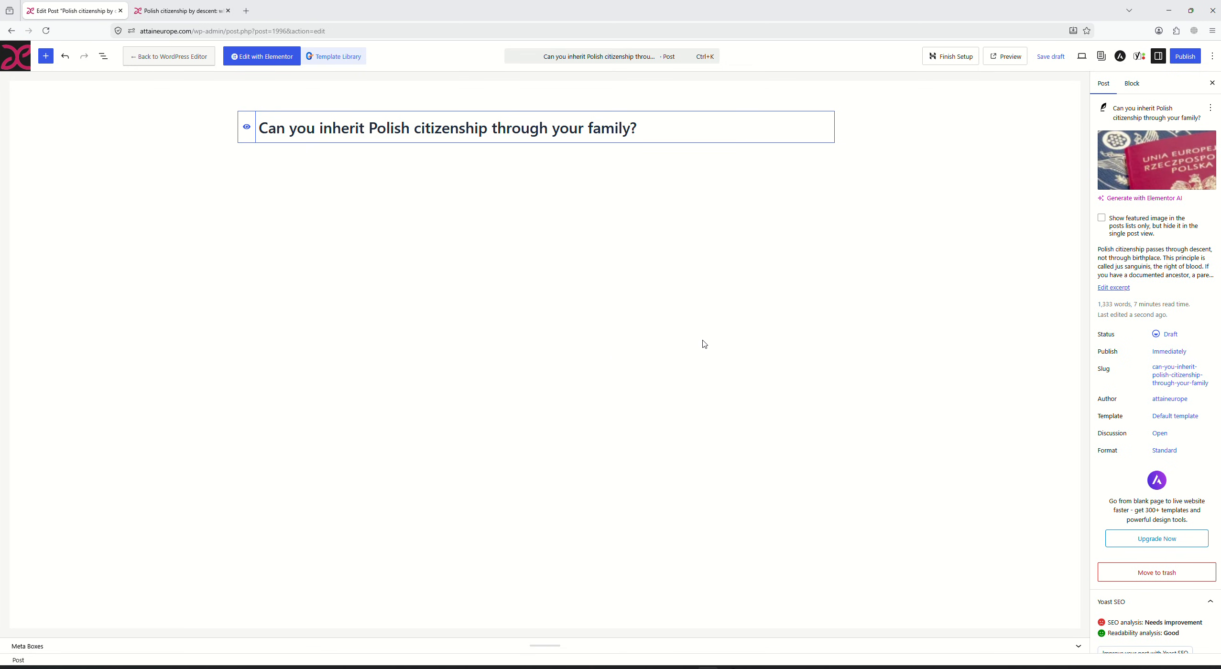
pyautogui.click(1166, 384)
pyautogui.tripleClick(1012, 425)
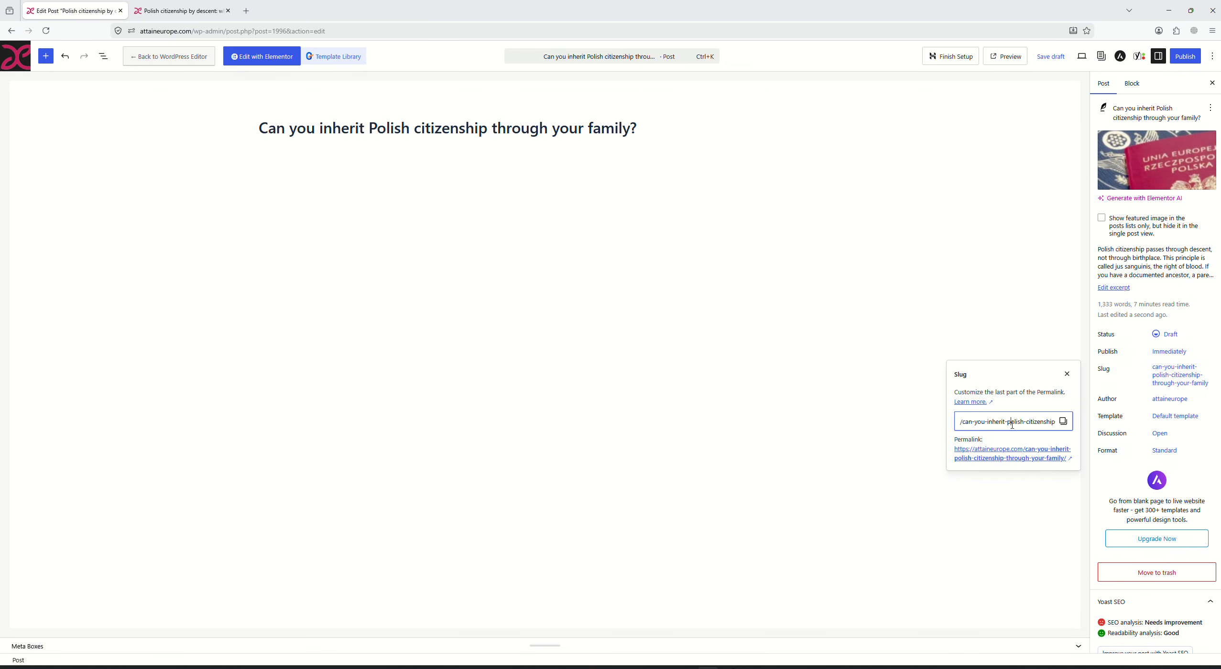
pyautogui.hotkey('ctrl', 'v')
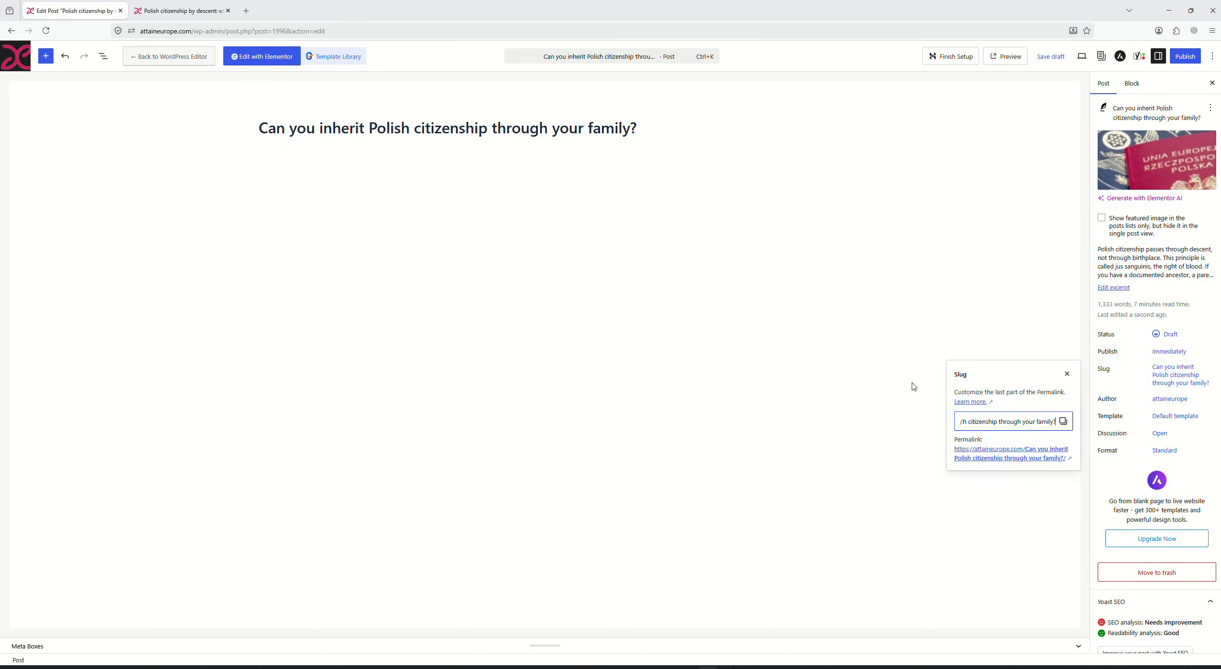
pyautogui.click(887, 376)
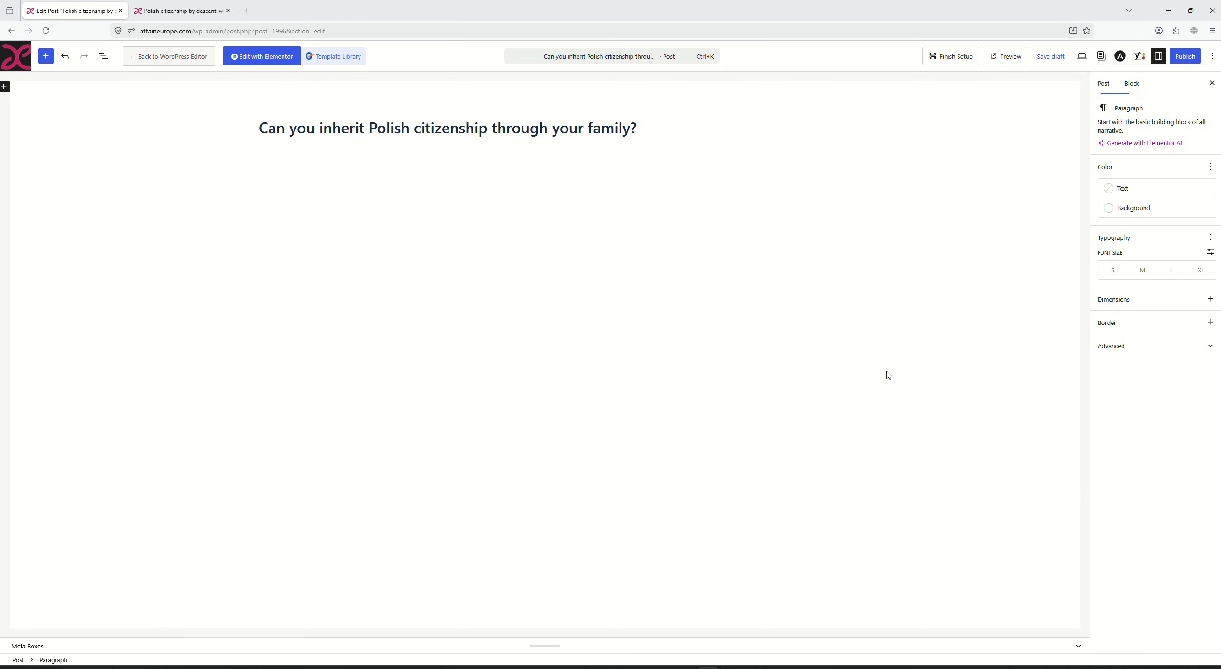
pyautogui.click(1100, 84)
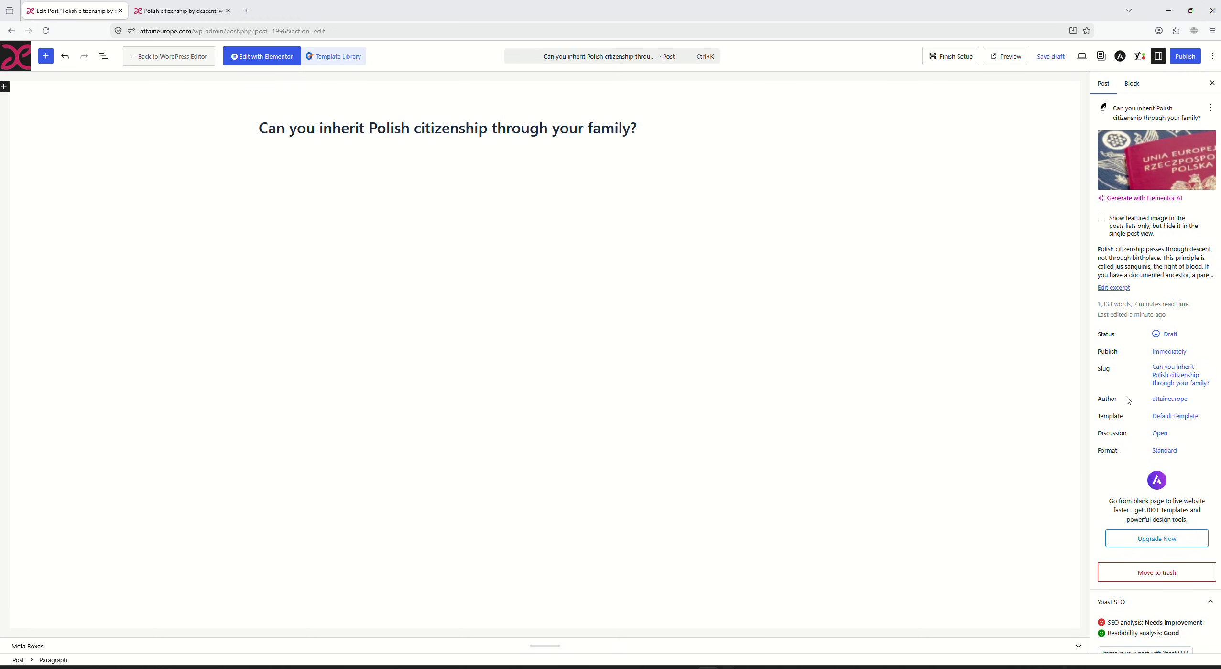
# - Check the blog listing's card image and replace the draft's featured image with "functional" from the media library
pyautogui.click(174, 6)
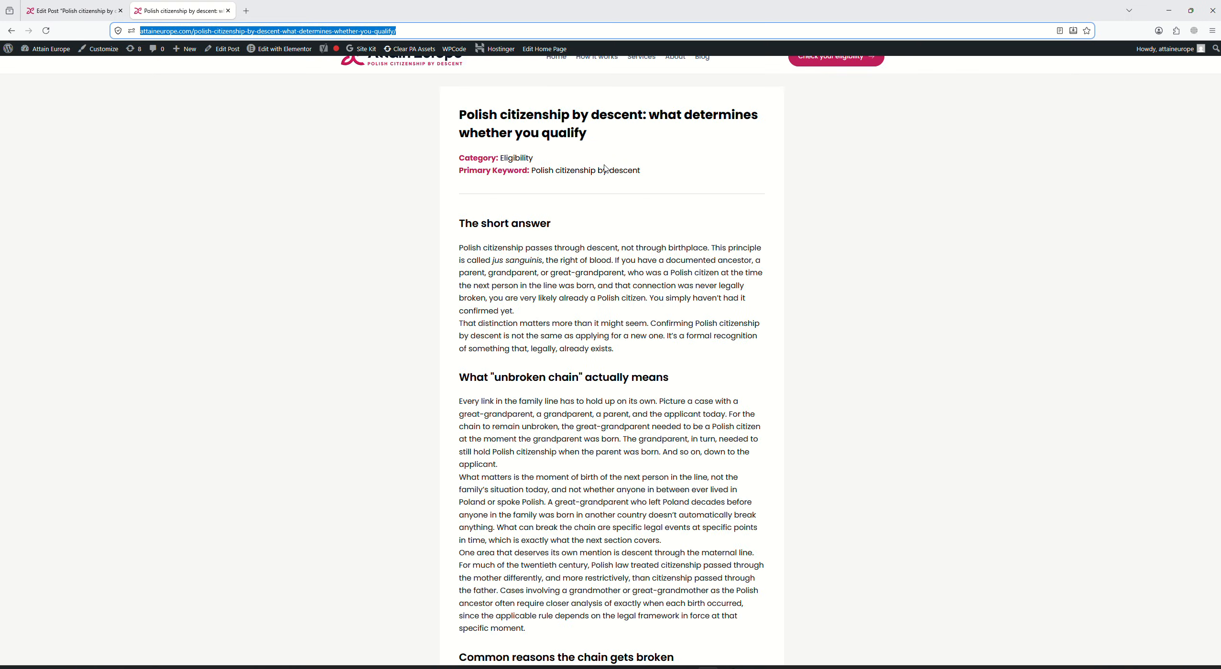
pyautogui.click(702, 56)
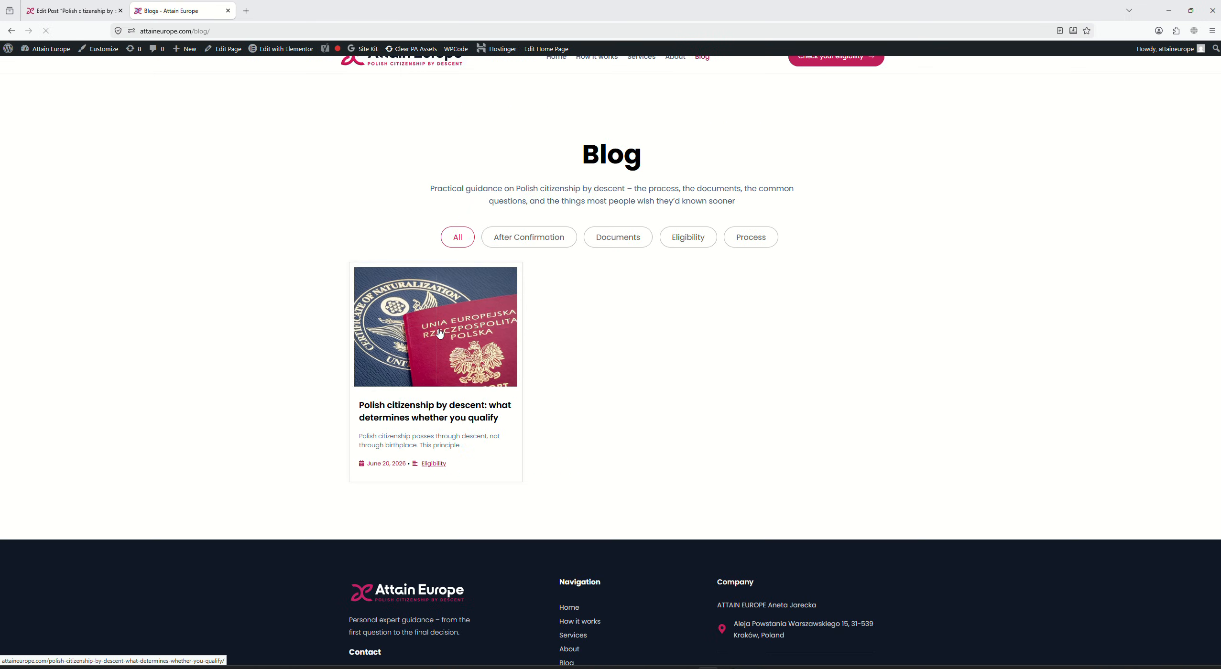
pyautogui.hotkey('ctrl', 'shift', 'Tab')
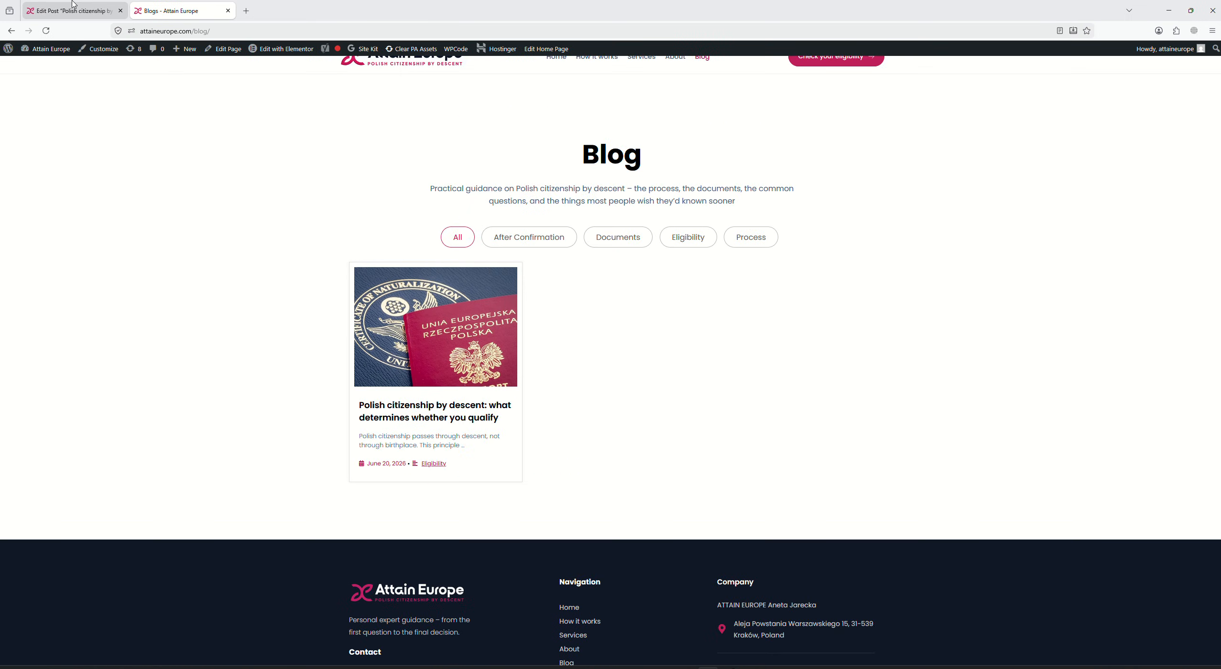
pyautogui.moveTo(1121, 180)
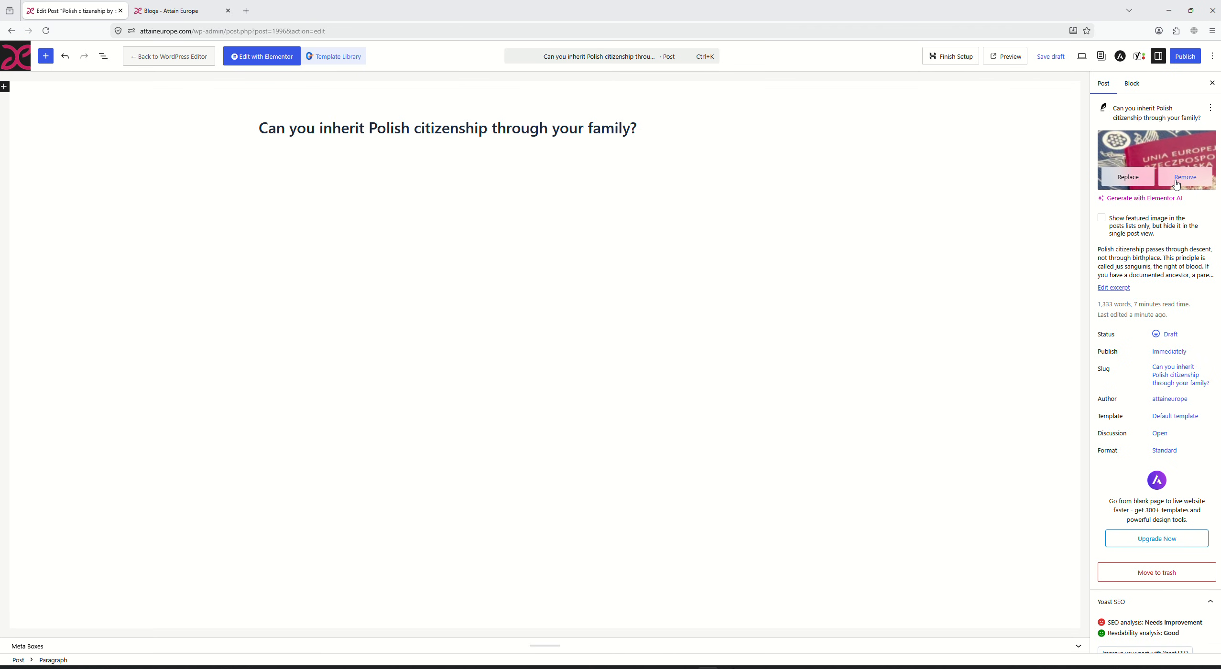
pyautogui.click(1129, 181)
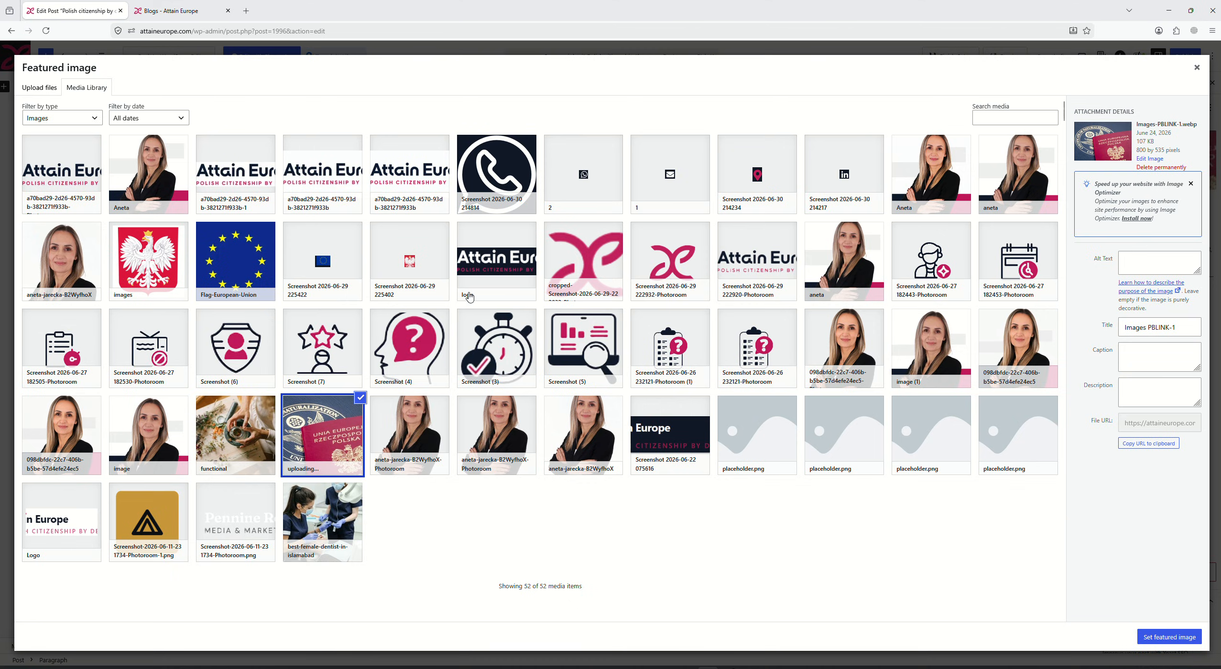
pyautogui.click(213, 452)
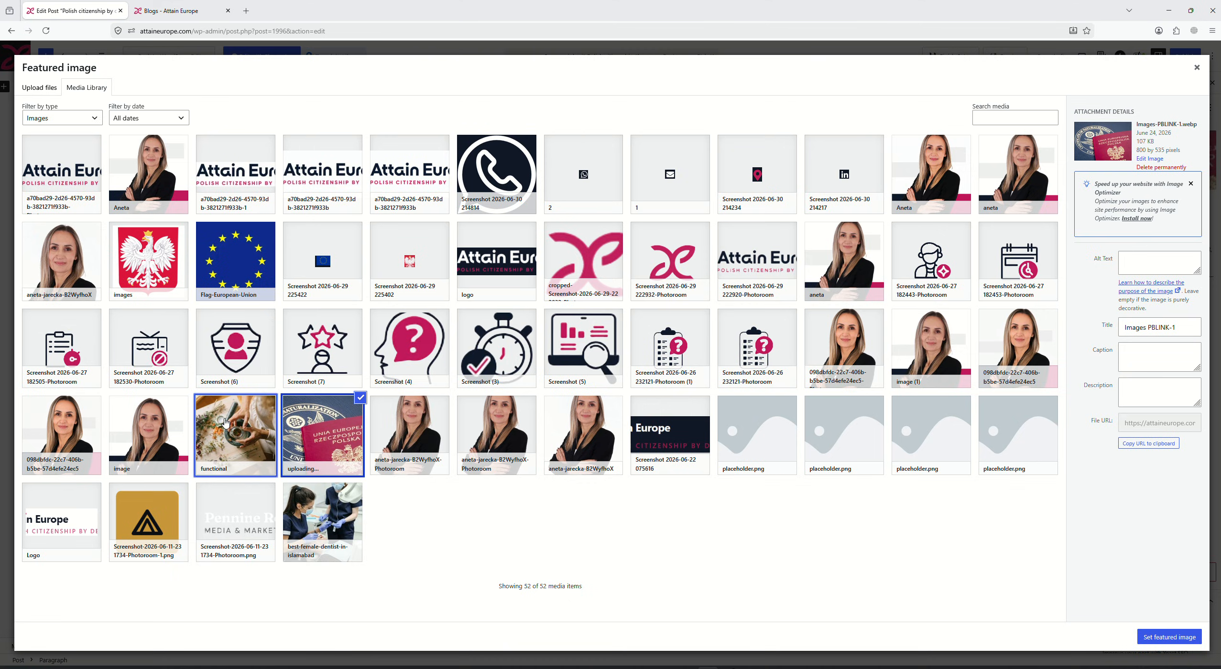
pyautogui.click(1143, 634)
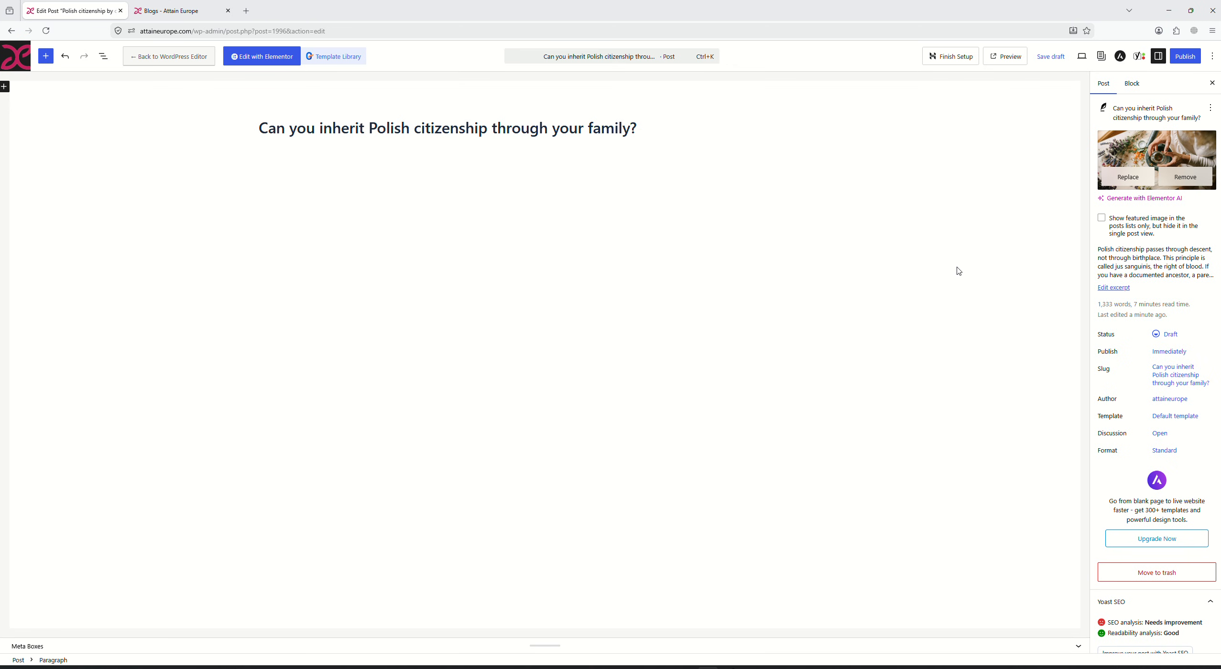
# - Check the excerpt on the blog card and copy the first paragraph under "Understanding citizenship by descent" in the Word document
pyautogui.click(172, 10)
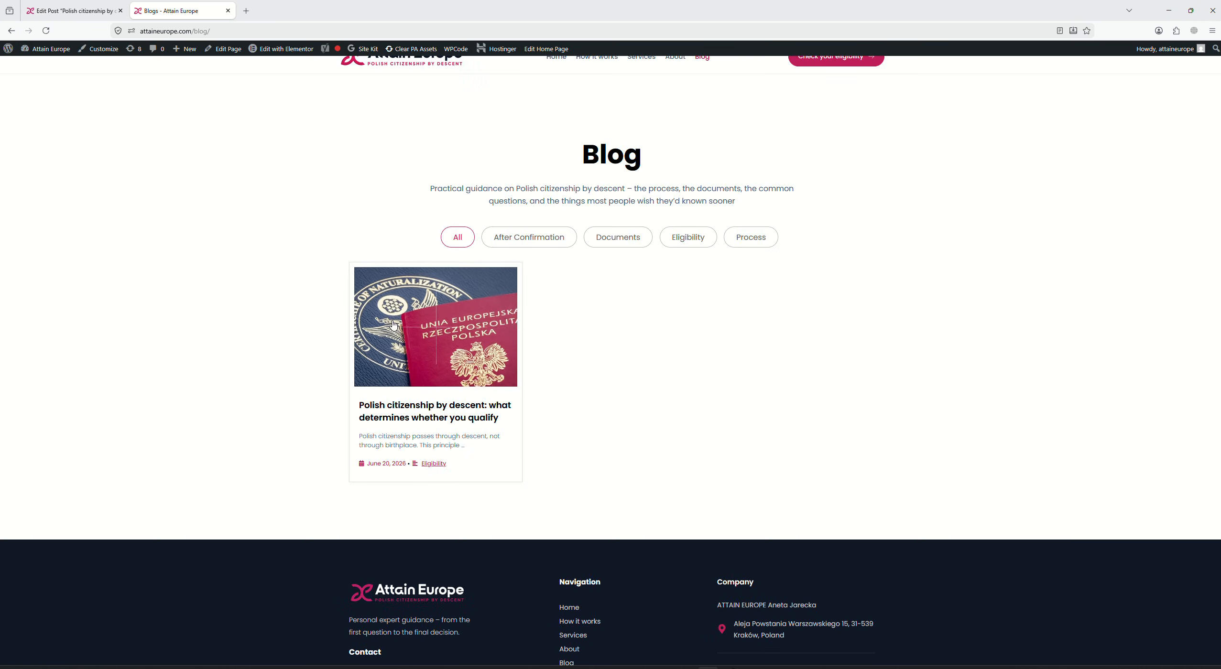
pyautogui.moveTo(359, 436); pyautogui.dragTo(462, 444)
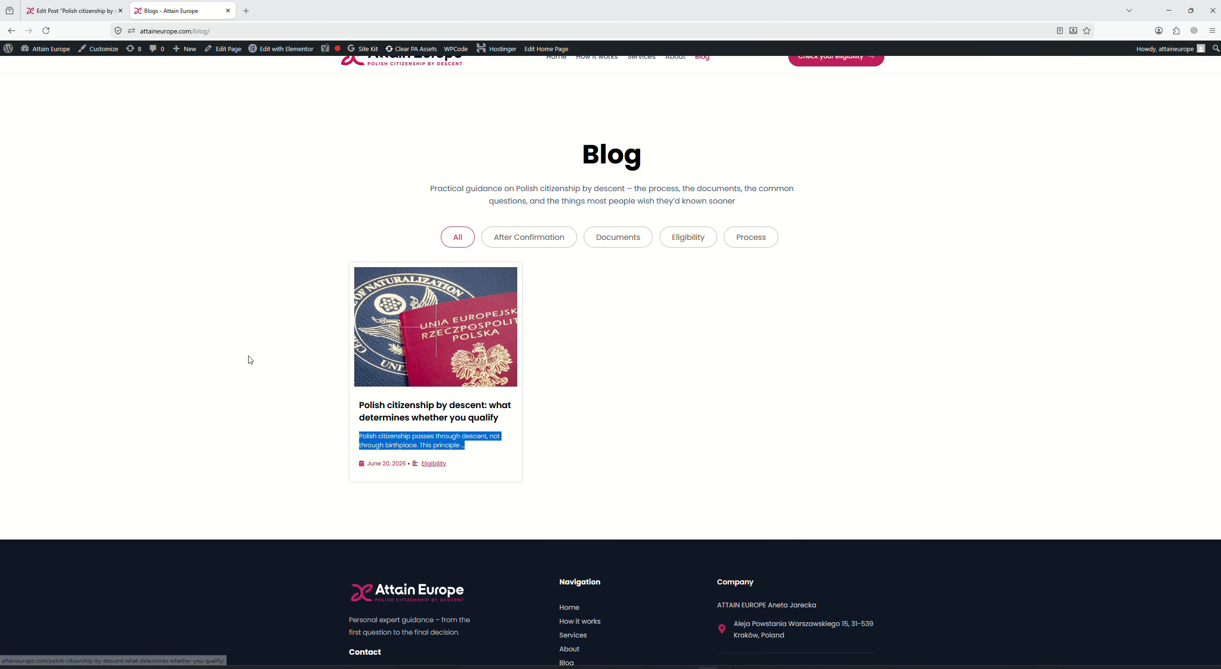
pyautogui.click(198, 237)
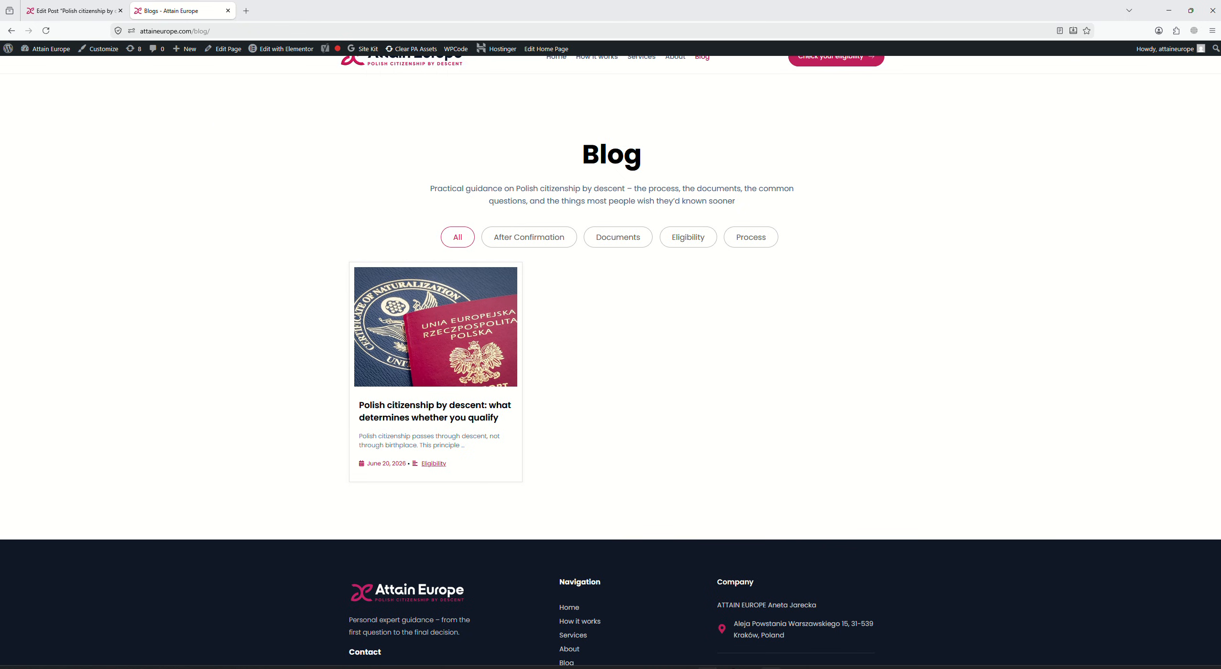
pyautogui.hotkey('alt', 'Tab')
pyautogui.moveTo(448, 229); pyautogui.dragTo(597, 243)
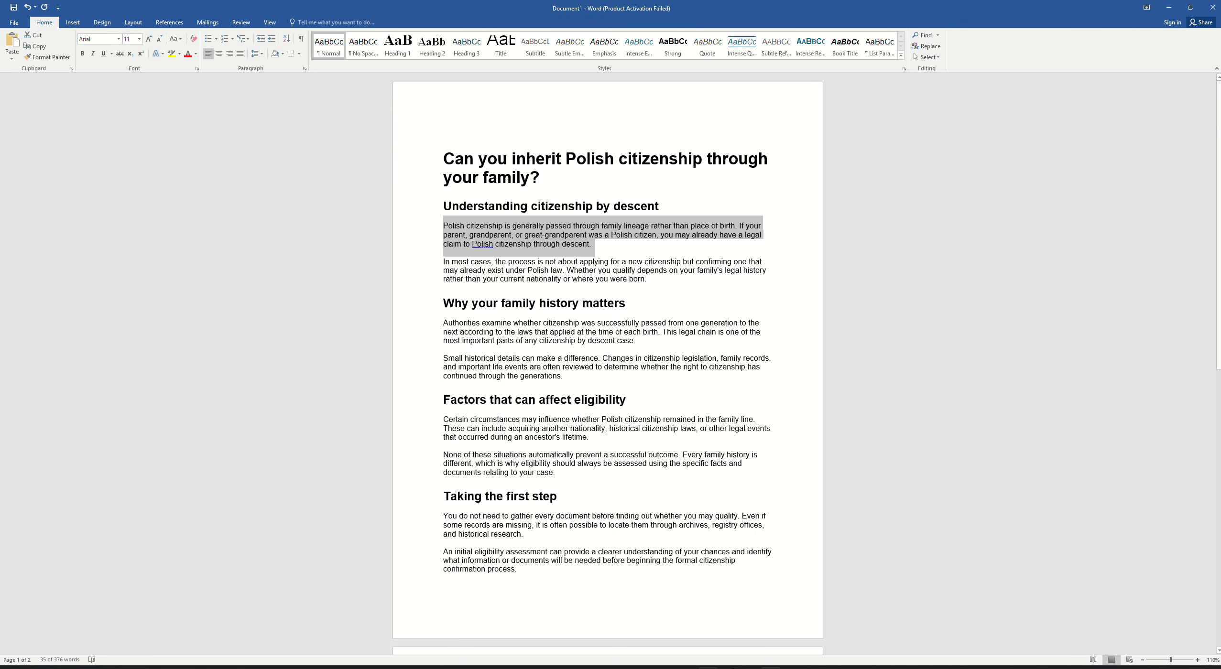
# - Return to the draft in WordPress and replace its excerpt with the copied paragraph about citizenship passing through family lineage
pyautogui.hotkey('alt', 'Tab')
pyautogui.hotkey('alt', 'Tab')
pyautogui.click(65, 12)
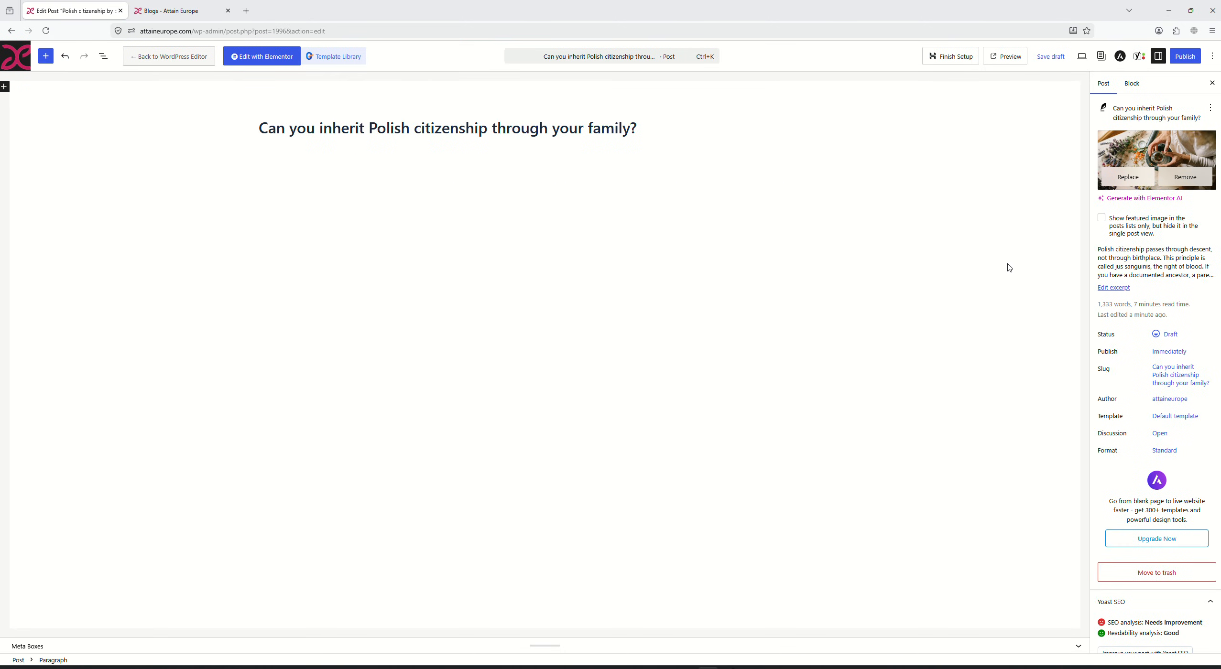
pyautogui.click(1113, 287)
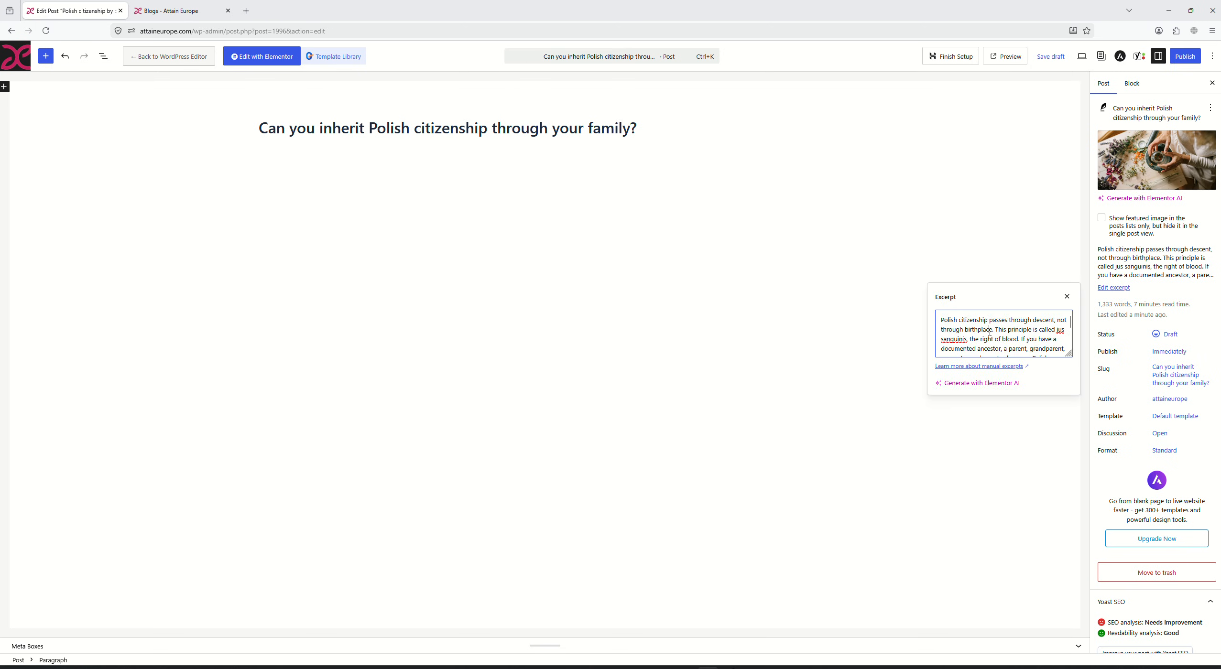
pyautogui.scroll(-3, 992, 326)
pyautogui.hotkey('ctrl', 'a')
pyautogui.hotkey('ctrl', 'v')
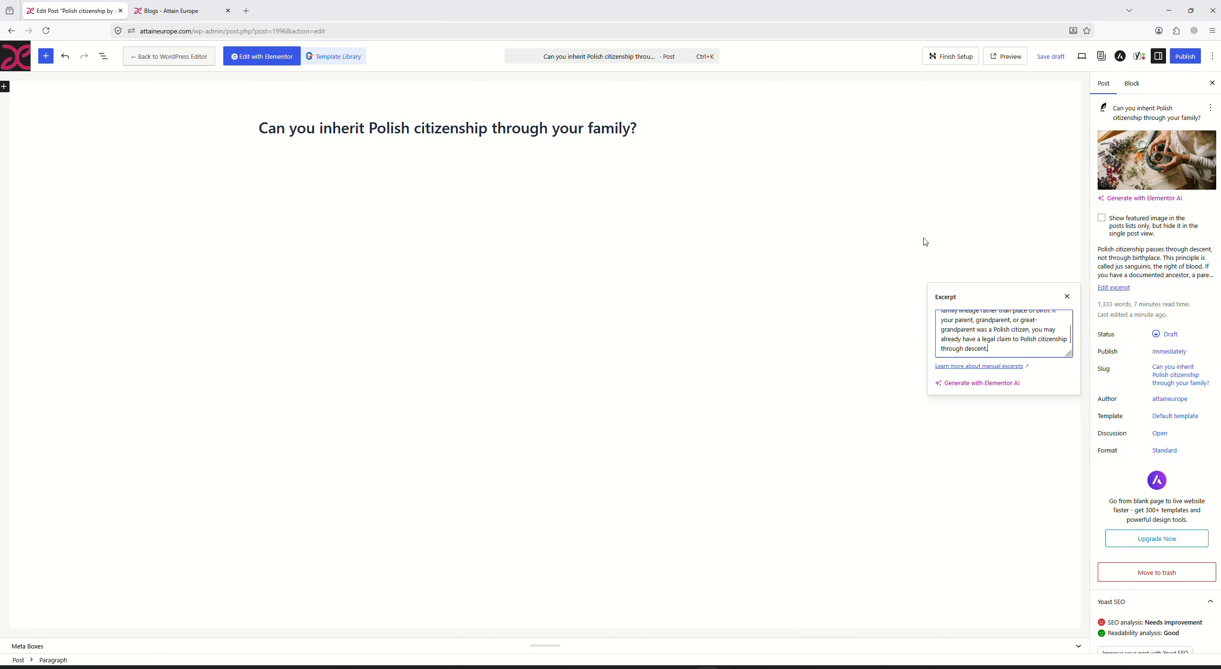
pyautogui.click(1066, 297)
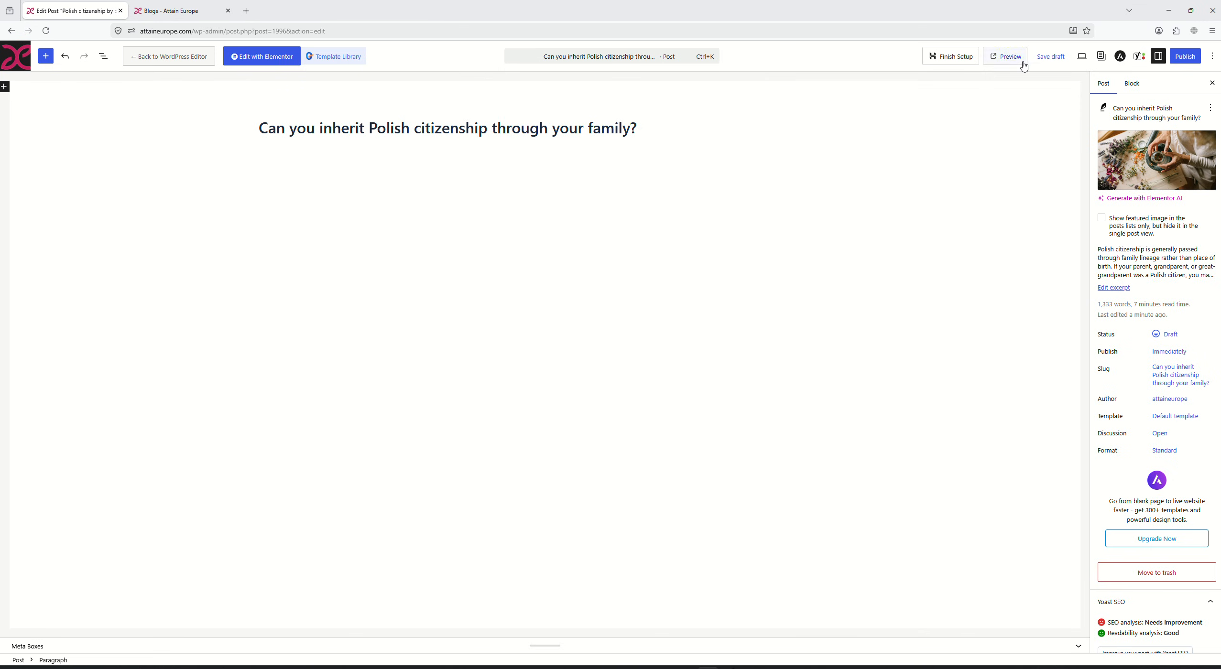
# - Publish the post and reload the blog listing page to check its new card
pyautogui.click(1178, 60)
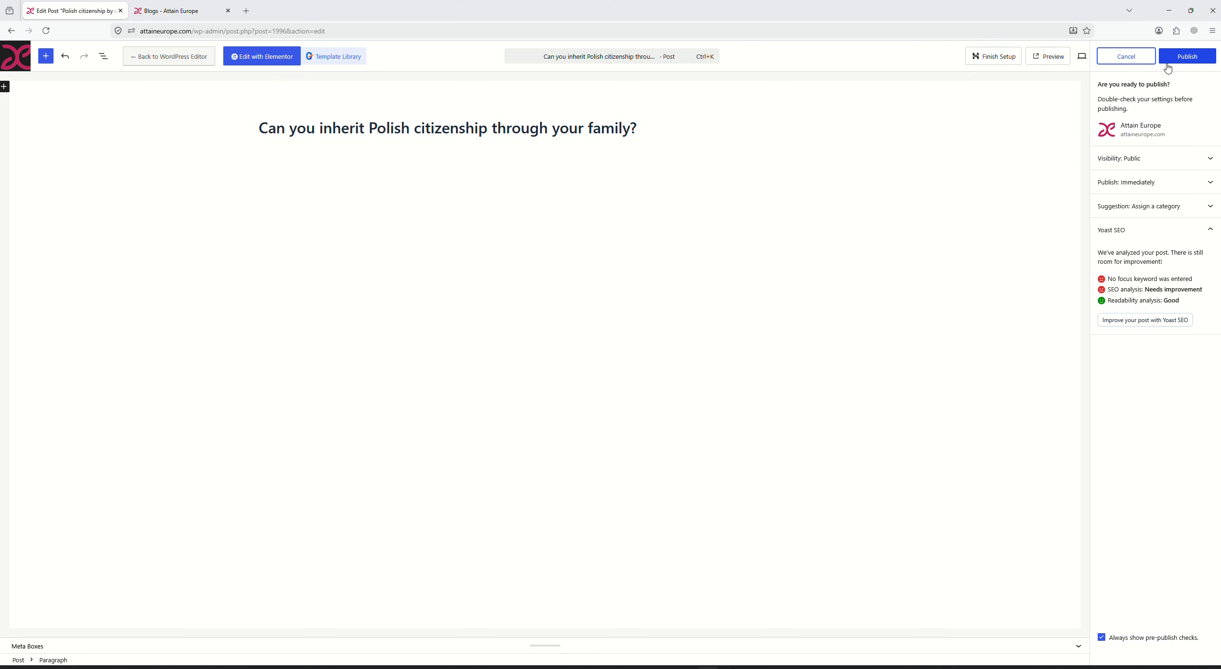
pyautogui.click(1181, 58)
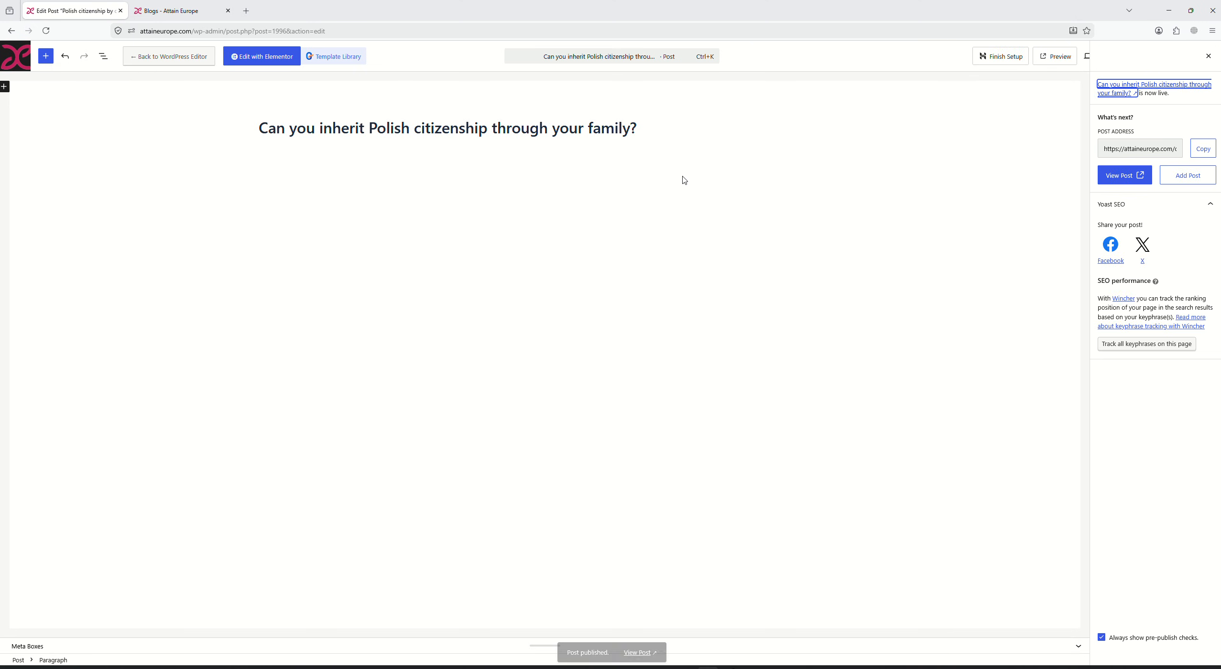
pyautogui.click(208, 4)
pyautogui.rightClick(207, 171)
pyautogui.click(262, 181)
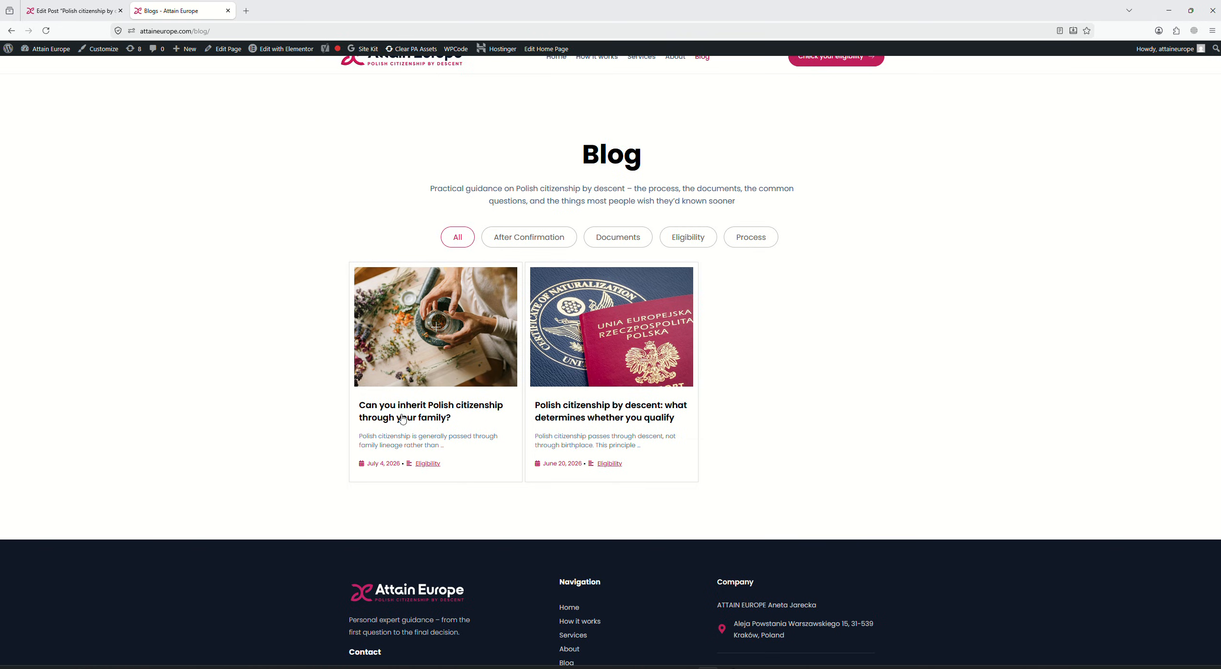
# - Change the published post's category from Eligibility to After Confirmation and save the post
pyautogui.click(72, 10)
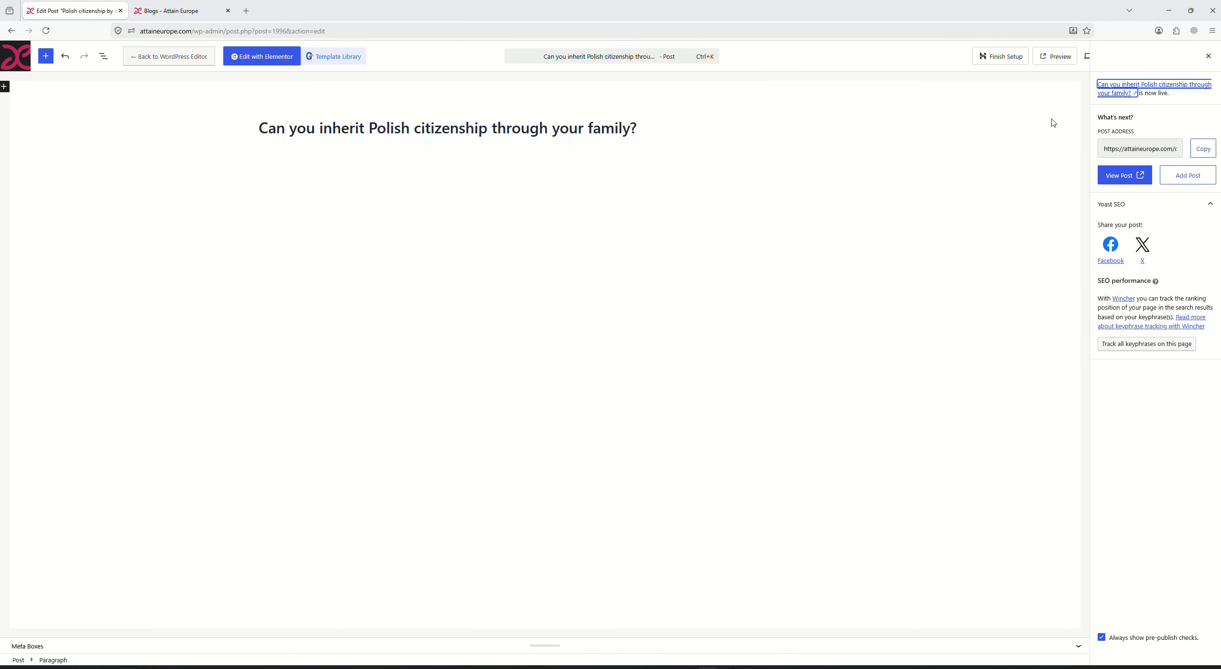
pyautogui.click(1207, 57)
pyautogui.scroll(-3, 1135, 292)
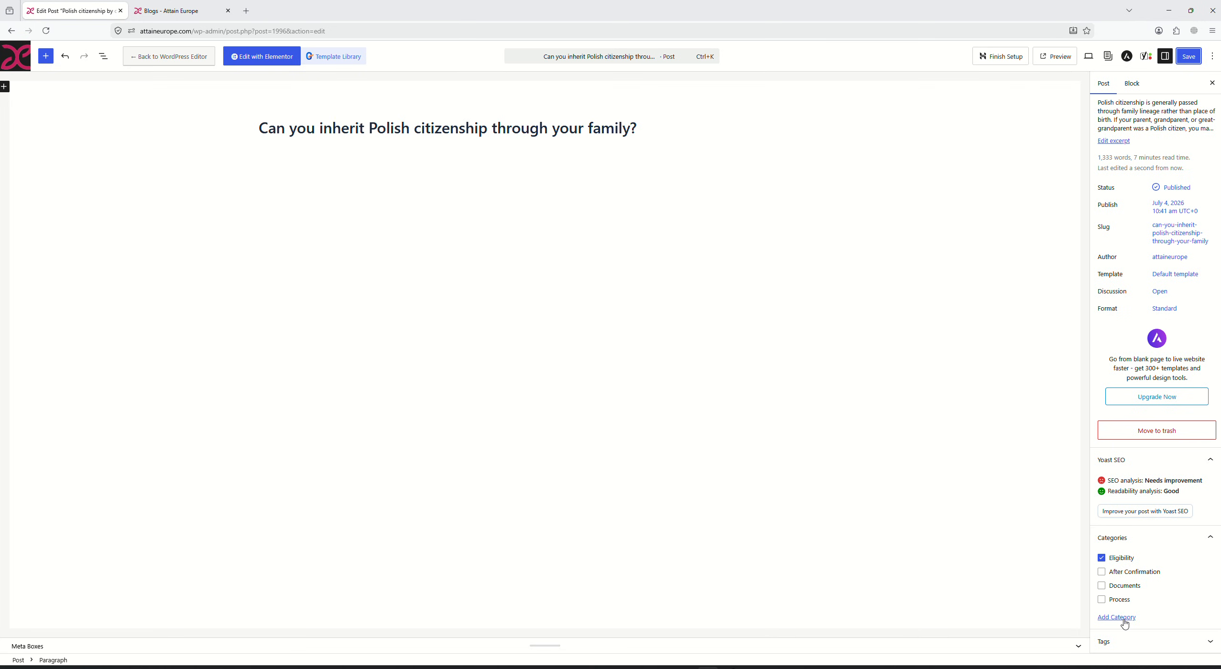
pyautogui.click(1114, 563)
pyautogui.click(1101, 573)
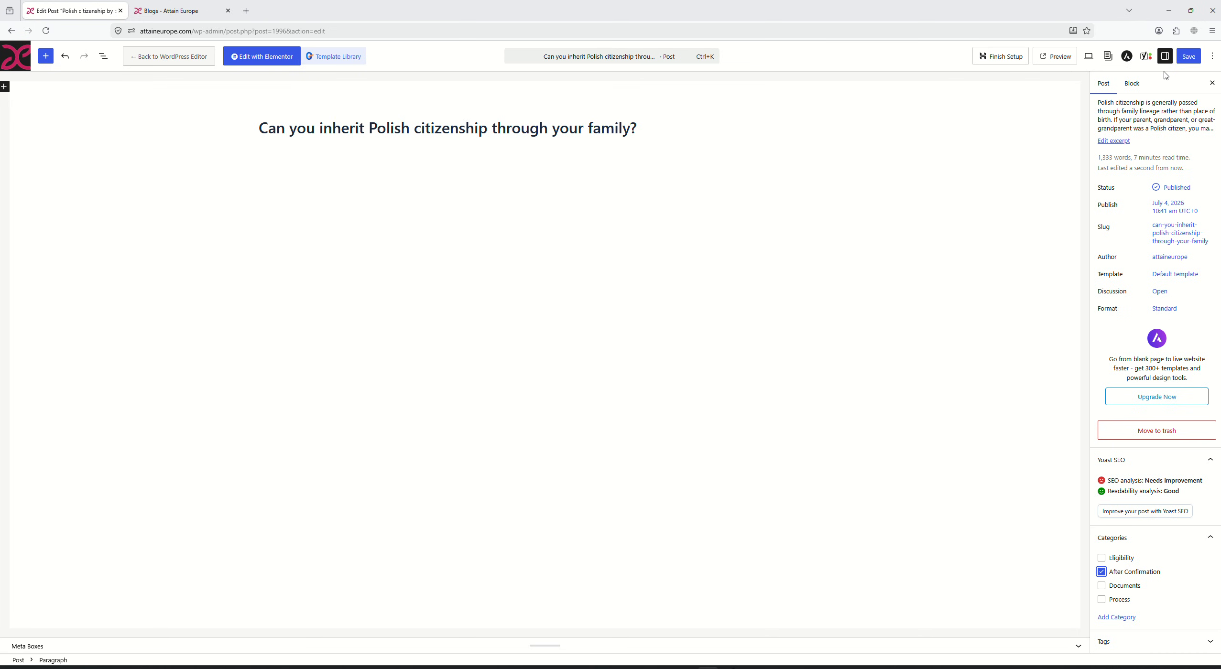
pyautogui.click(1189, 57)
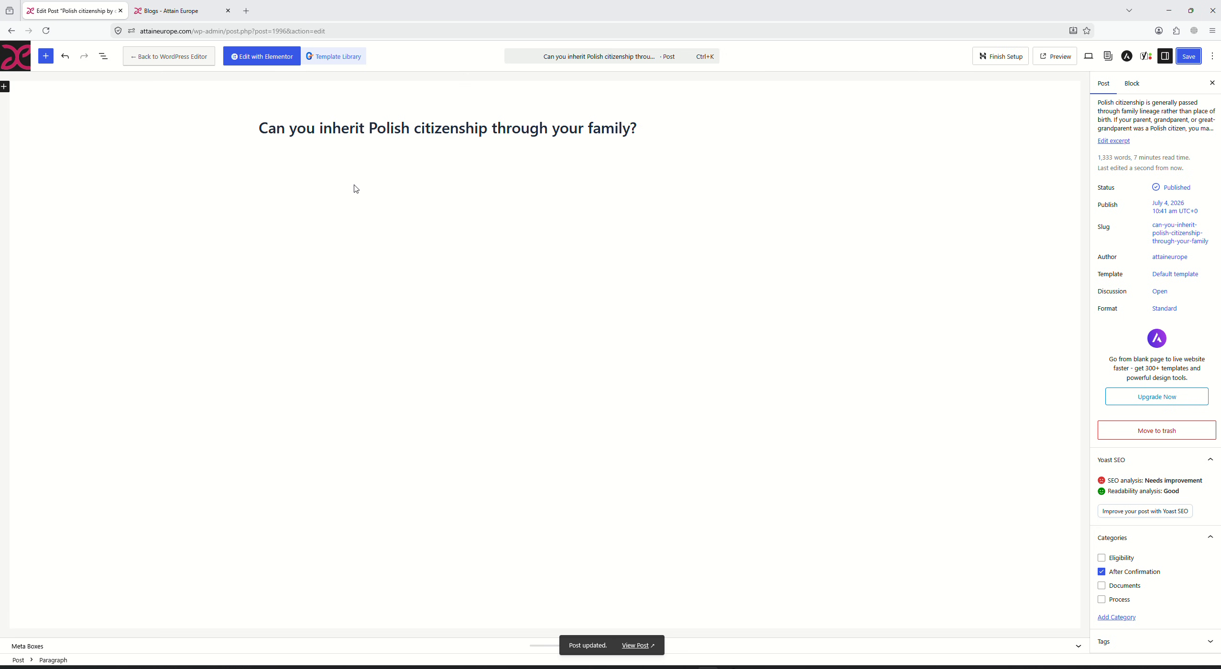
# - Reload the blog listing page to check the category shown on the new post's card
pyautogui.click(171, 13)
pyautogui.rightClick(201, 194)
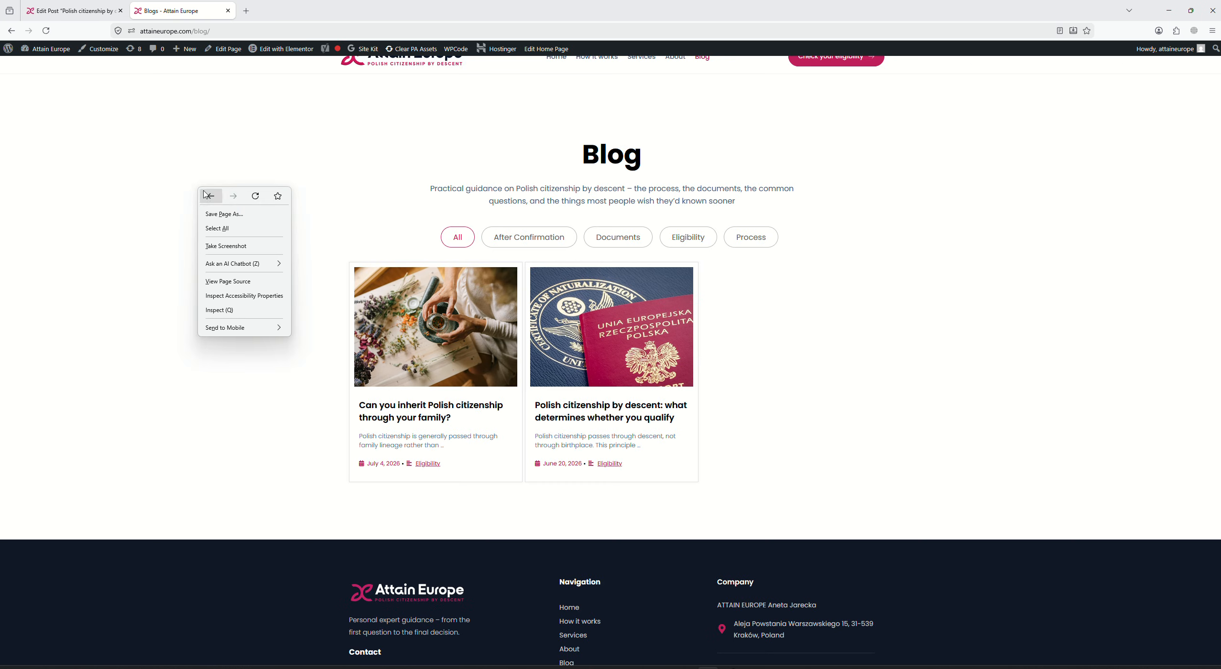
pyautogui.click(249, 200)
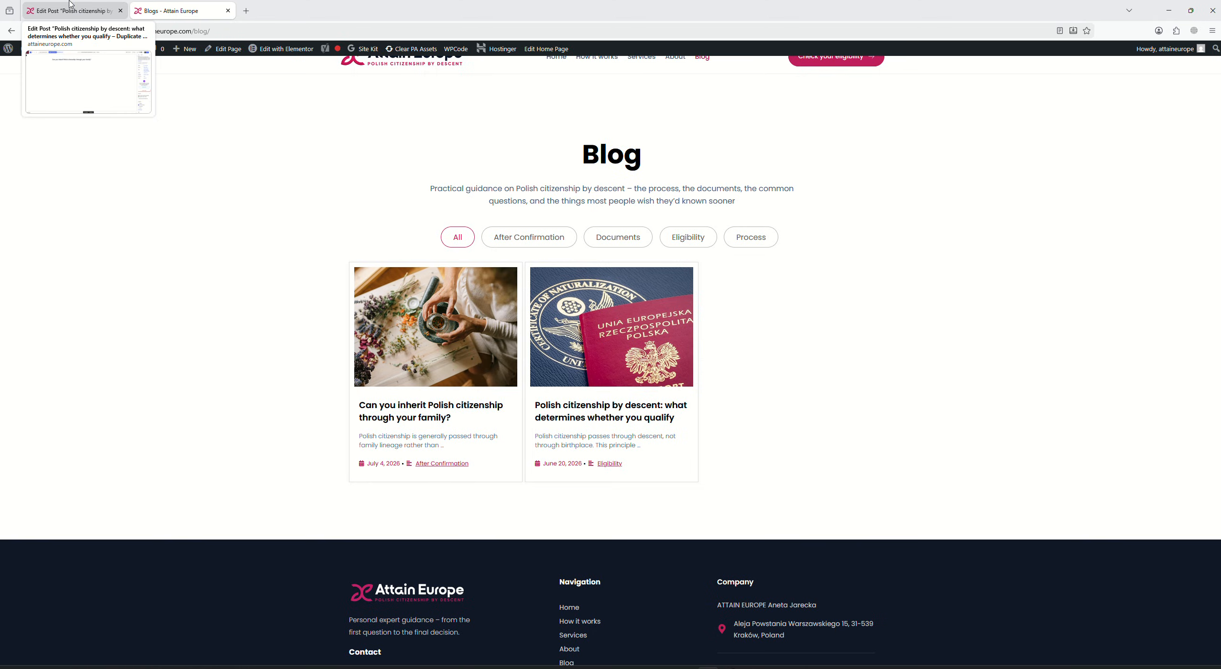
# - Return to the post and open it in the Elementor editor to review the duplicated article content
pyautogui.click(79, 15)
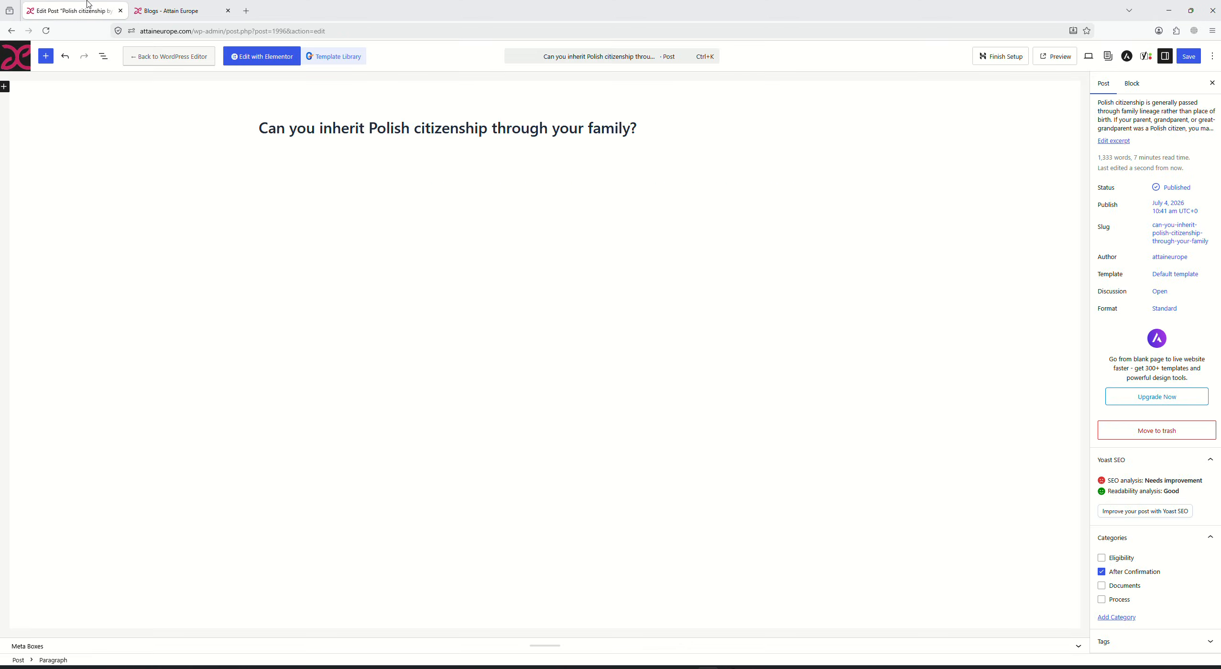
pyautogui.click(266, 61)
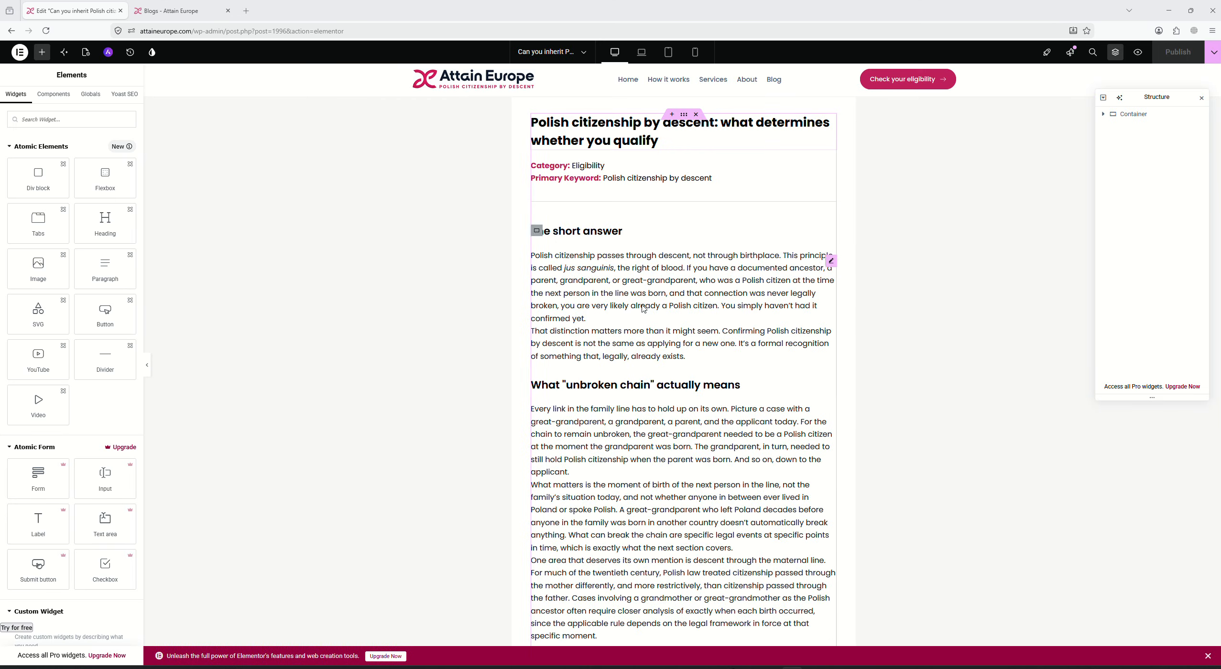
pyautogui.scroll(-5, 558, 331)
pyautogui.scroll(5, 621, 275)
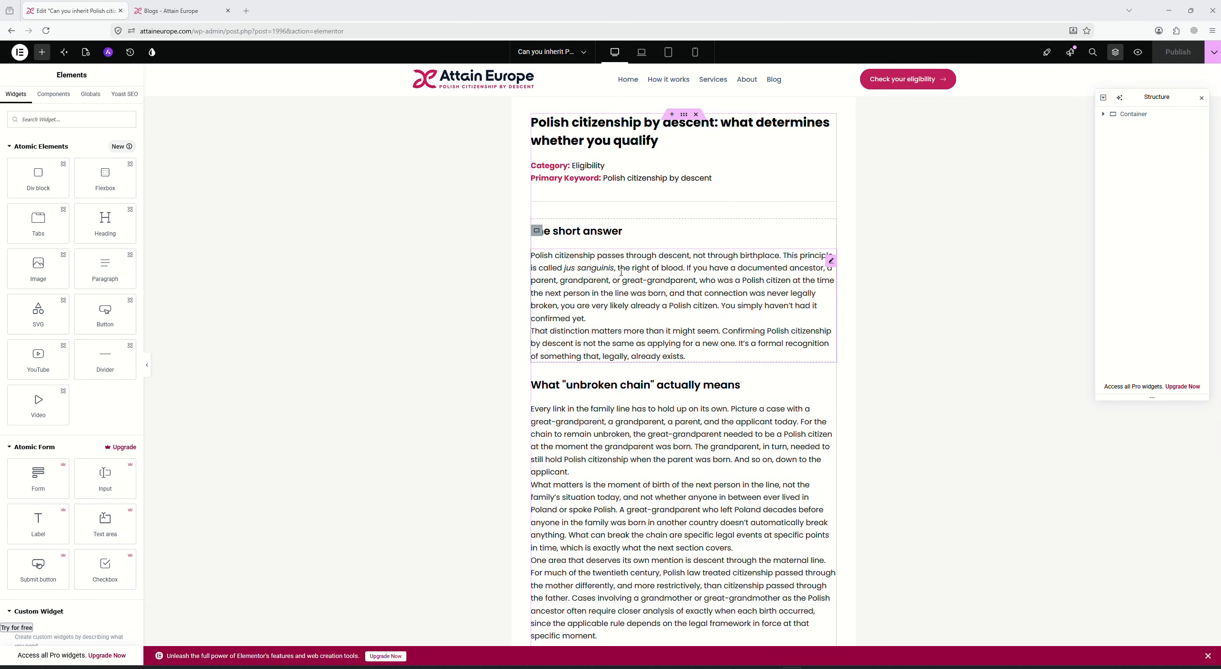
# - Copy the title from the Word document and replace the article's H1 heading with "Can you inherit Polish citizenship through your family?"
pyautogui.click(770, 667)
pyautogui.scroll(-6, 535, 270)
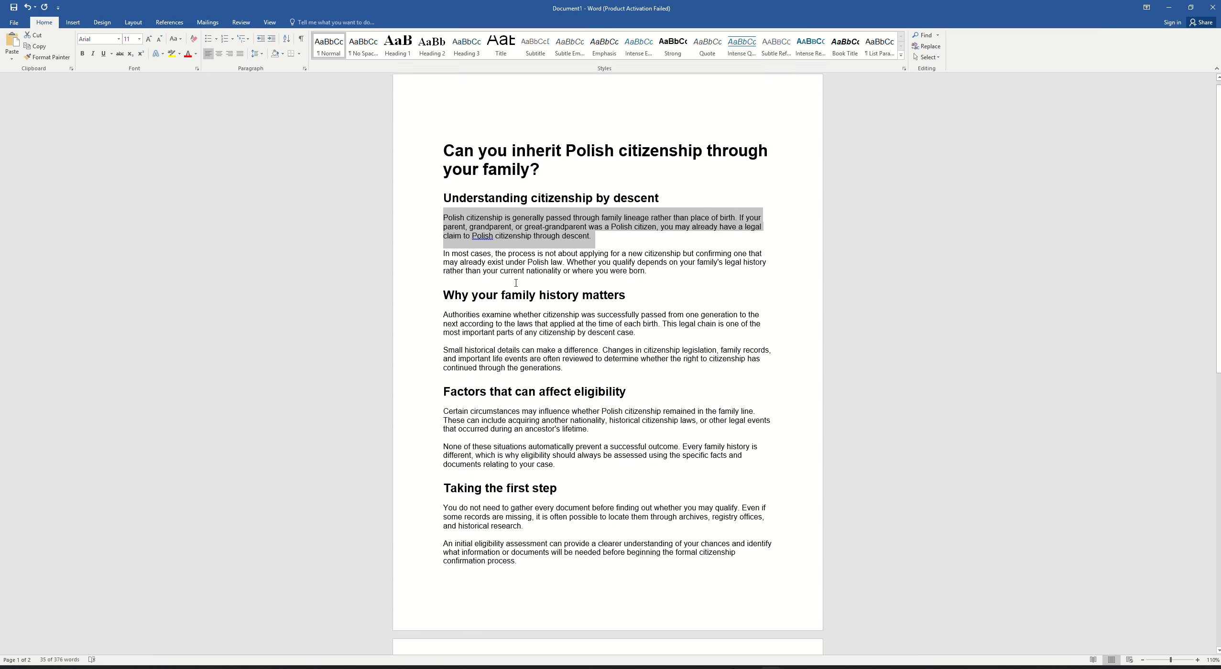
pyautogui.scroll(6, 564, 229)
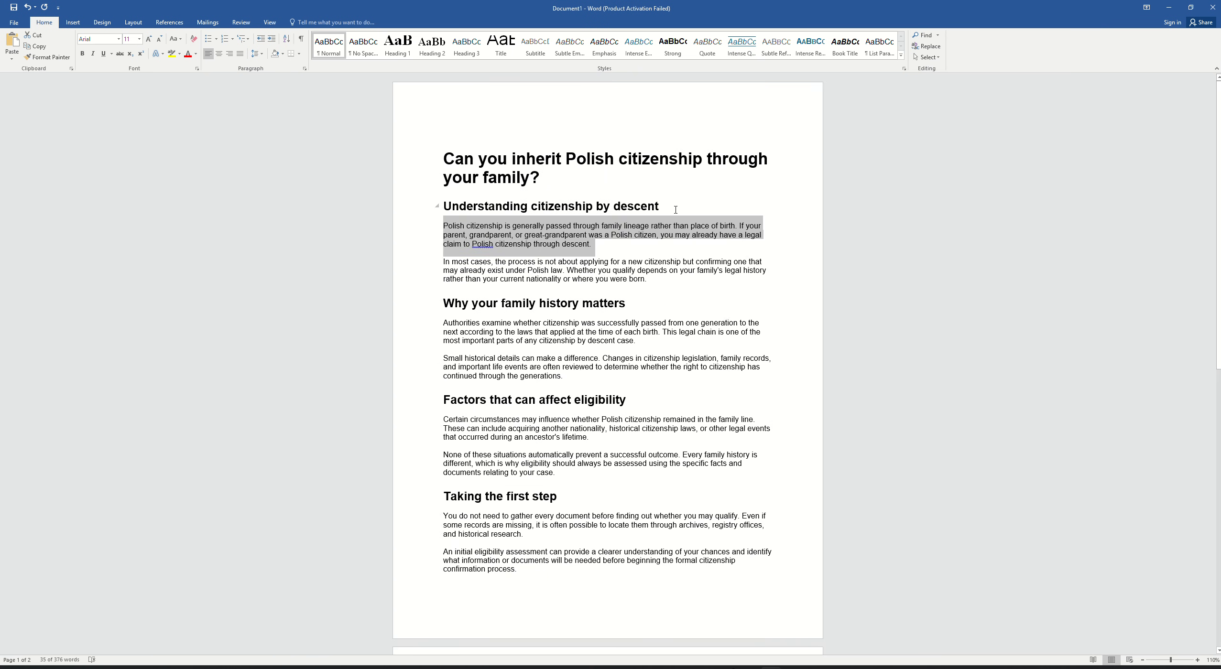
pyautogui.moveTo(541, 177); pyautogui.dragTo(444, 158)
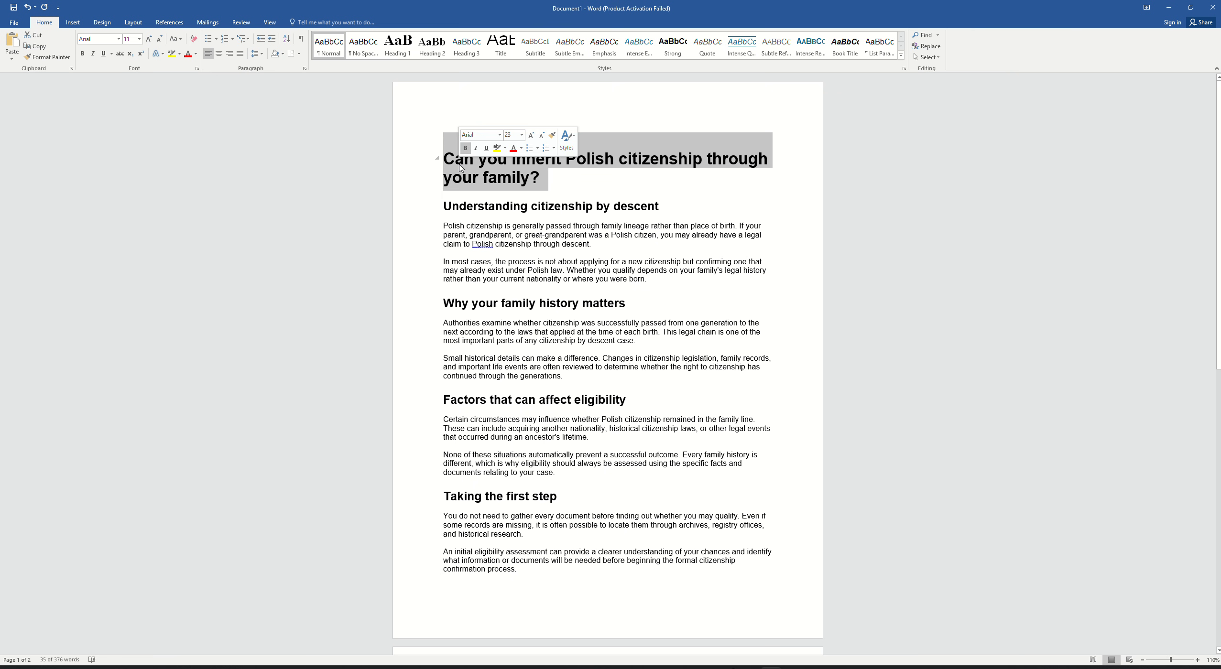
pyautogui.click(744, 668)
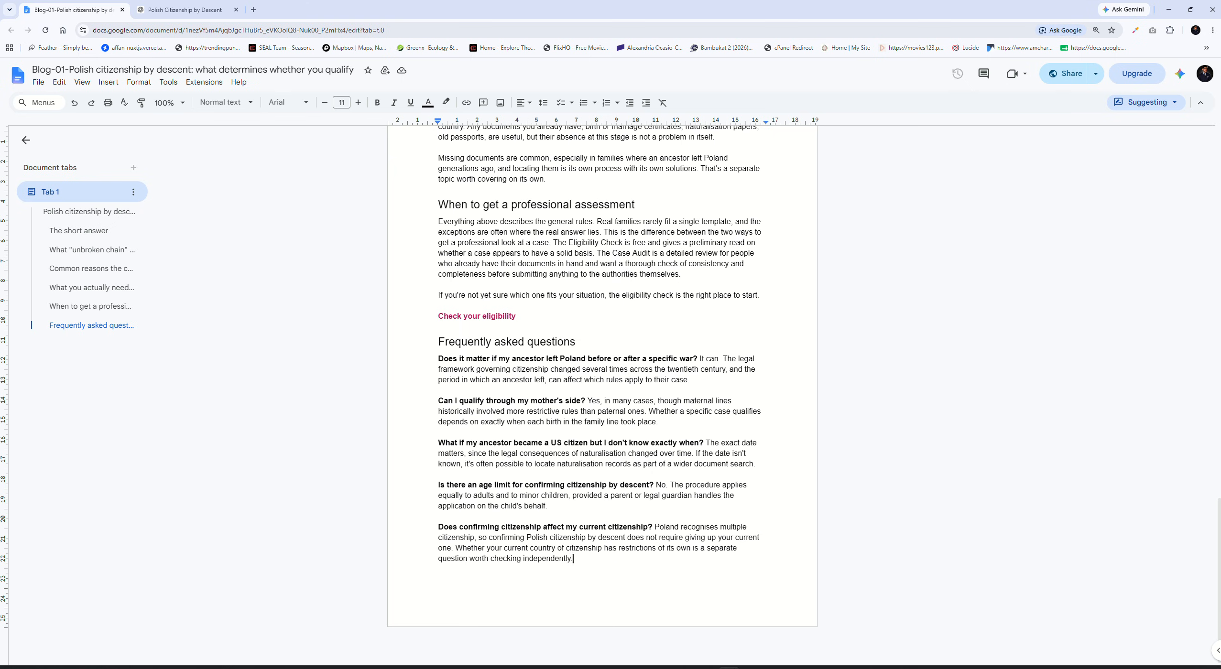
pyautogui.click(696, 666)
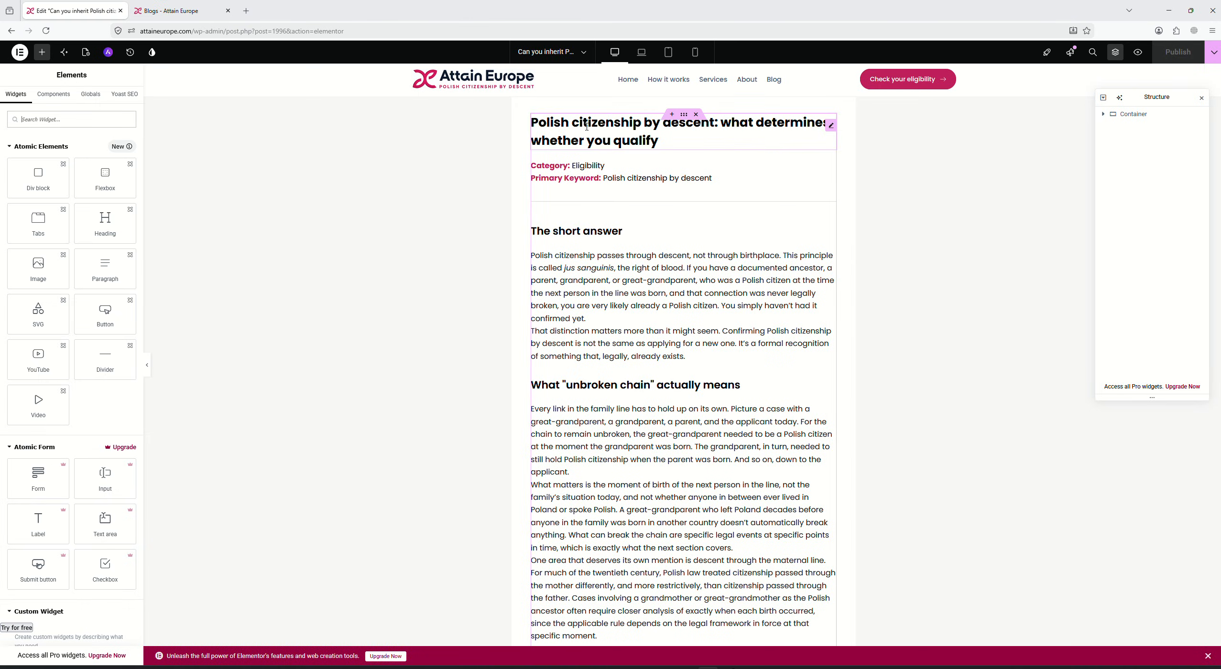
pyautogui.click(614, 143)
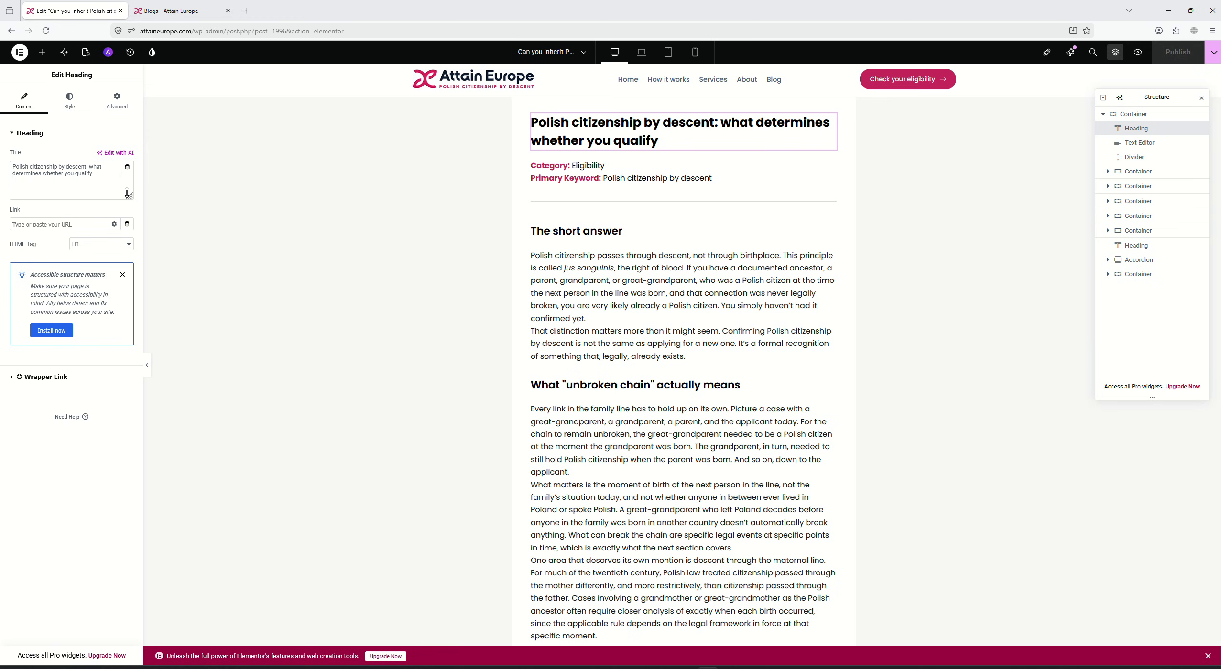
pyautogui.click(111, 186)
pyautogui.hotkey('ctrl', 'a')
pyautogui.write('Can you inherit Polish citizenship through your family?')
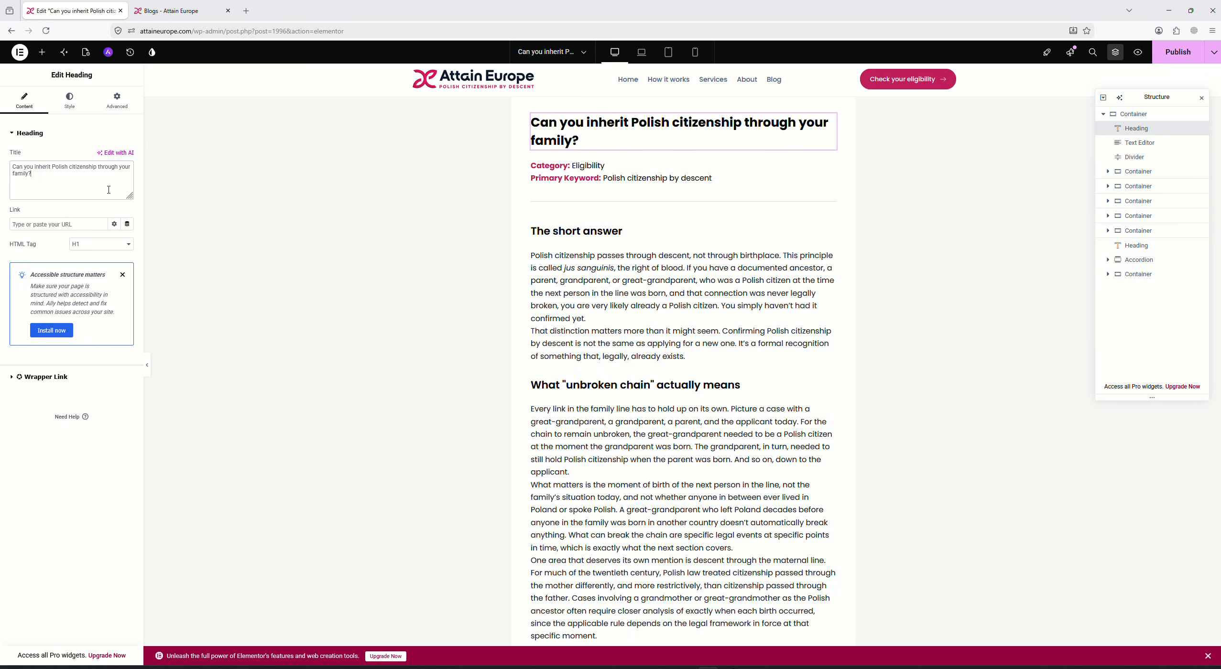
# - Replace the Category value in the text block below the main heading with "After Confirmation"
pyautogui.click(660, 172)
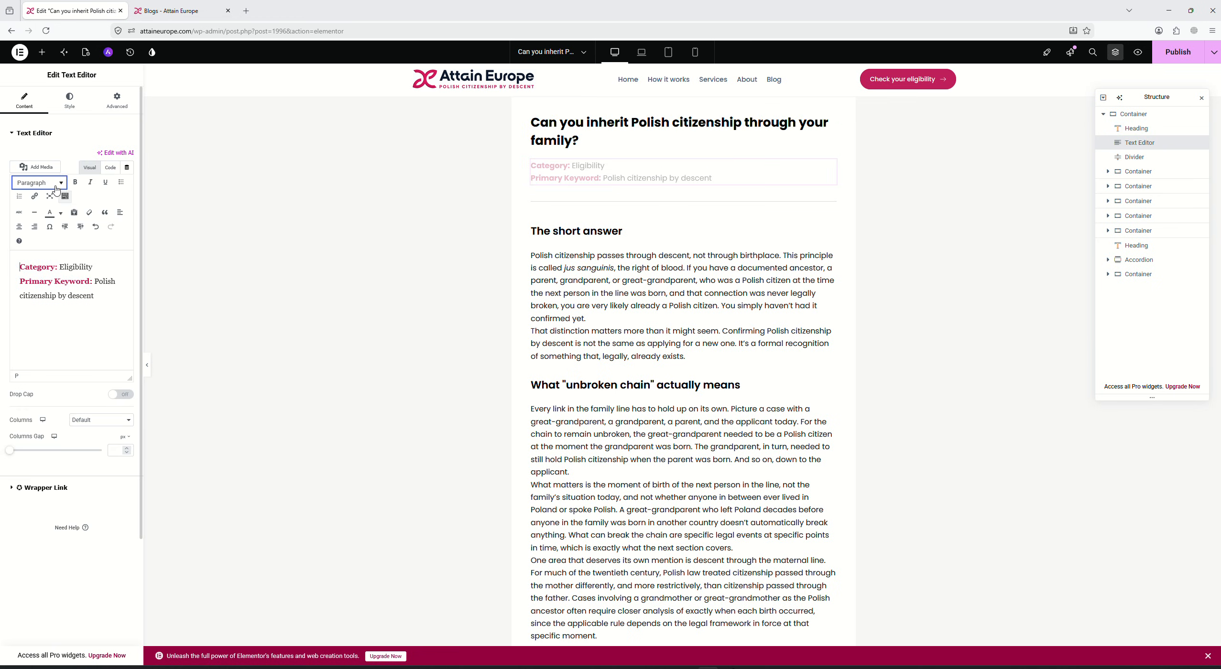
pyautogui.doubleClick(71, 267)
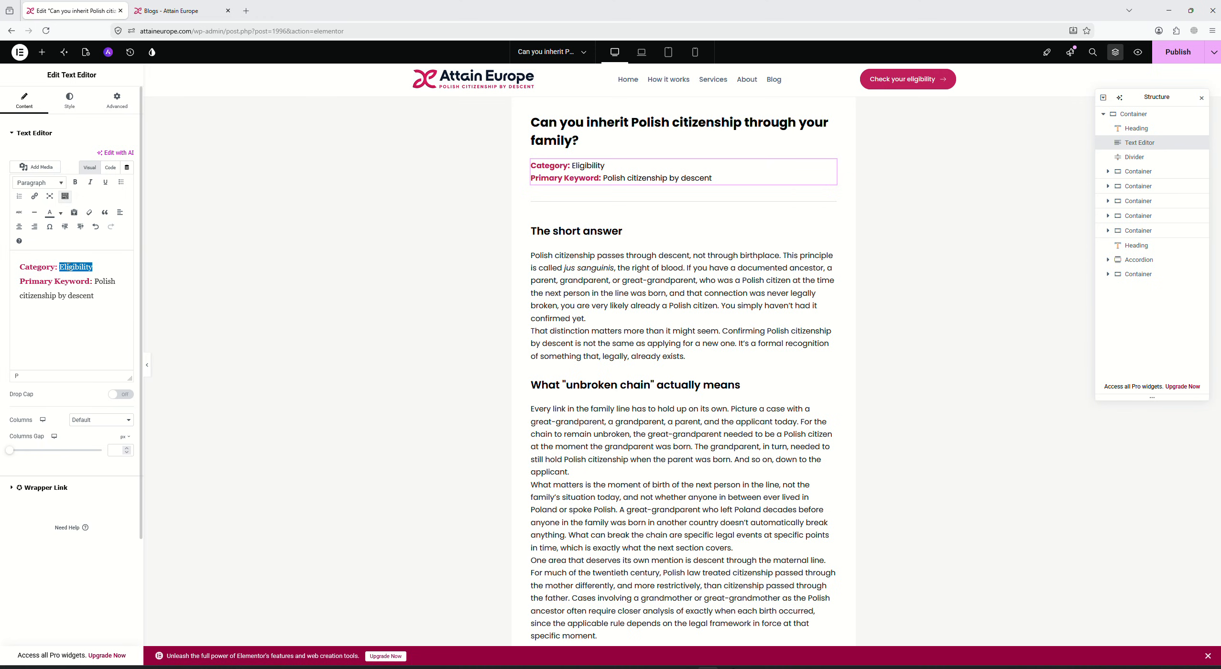
pyautogui.write('Aftre')
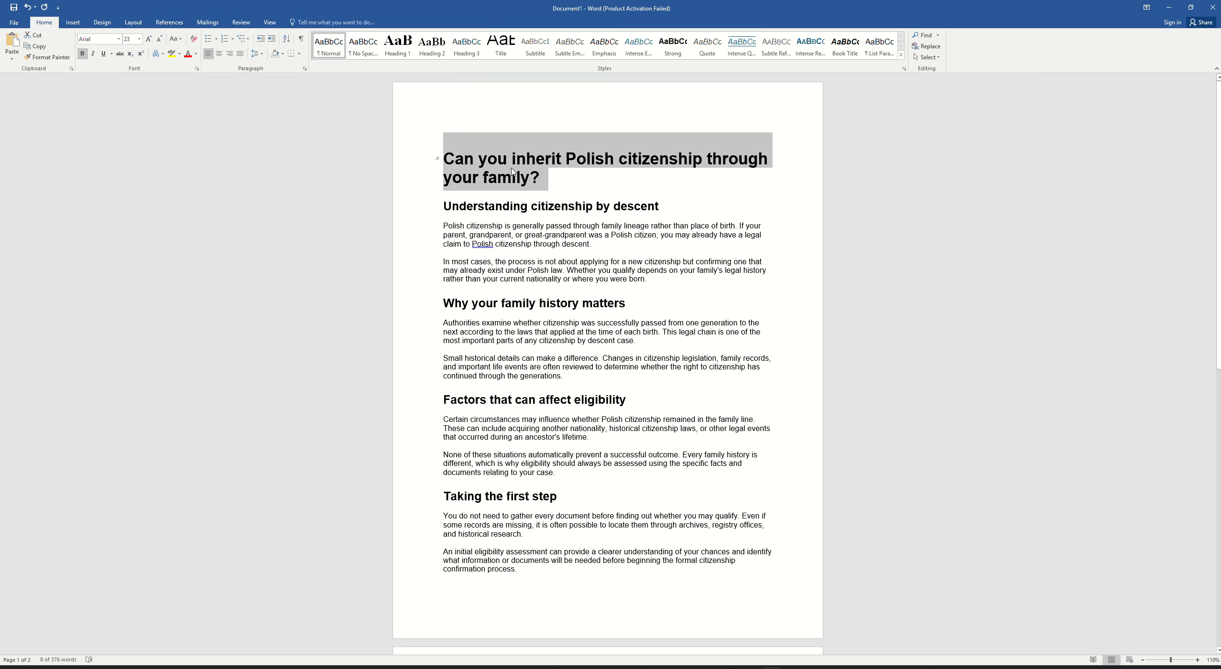
# - Copy "Understanding citizenship by descent" from the Word document and paste it over the "The short answer" heading in Elementor
pyautogui.moveTo(659, 206); pyautogui.dragTo(471, 210)
pyautogui.hotkey('ctrl', 'c')
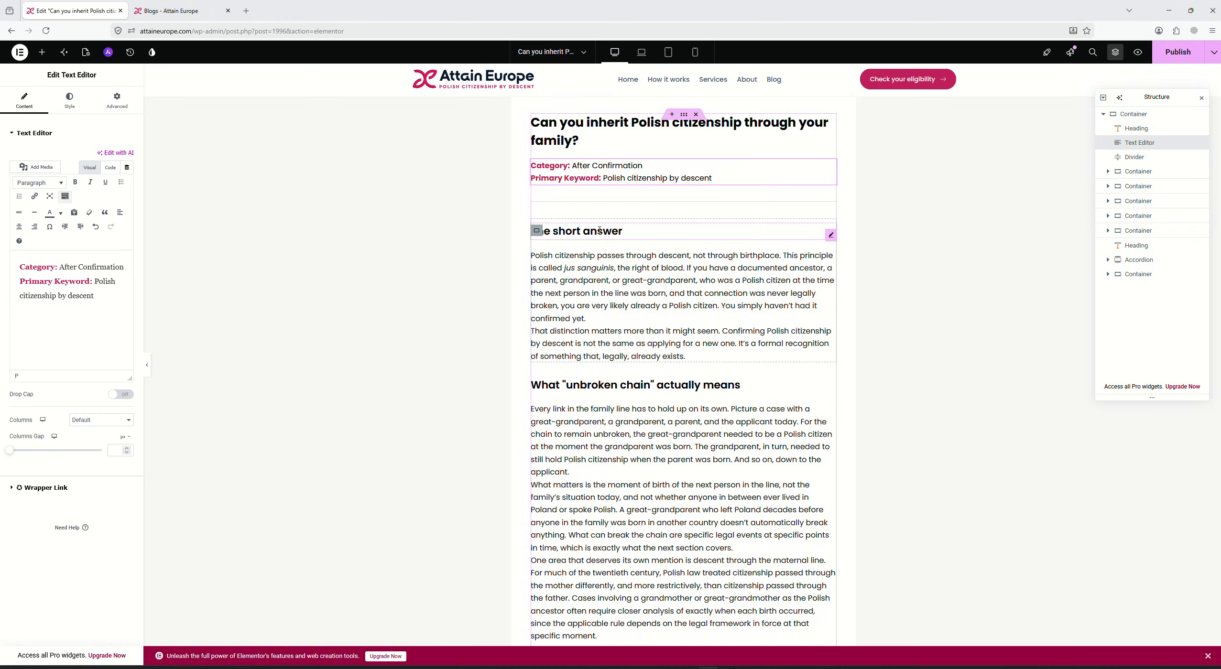
pyautogui.click(616, 230)
pyautogui.tripleClick(64, 177)
pyautogui.hotkey('ctrl', 'v')
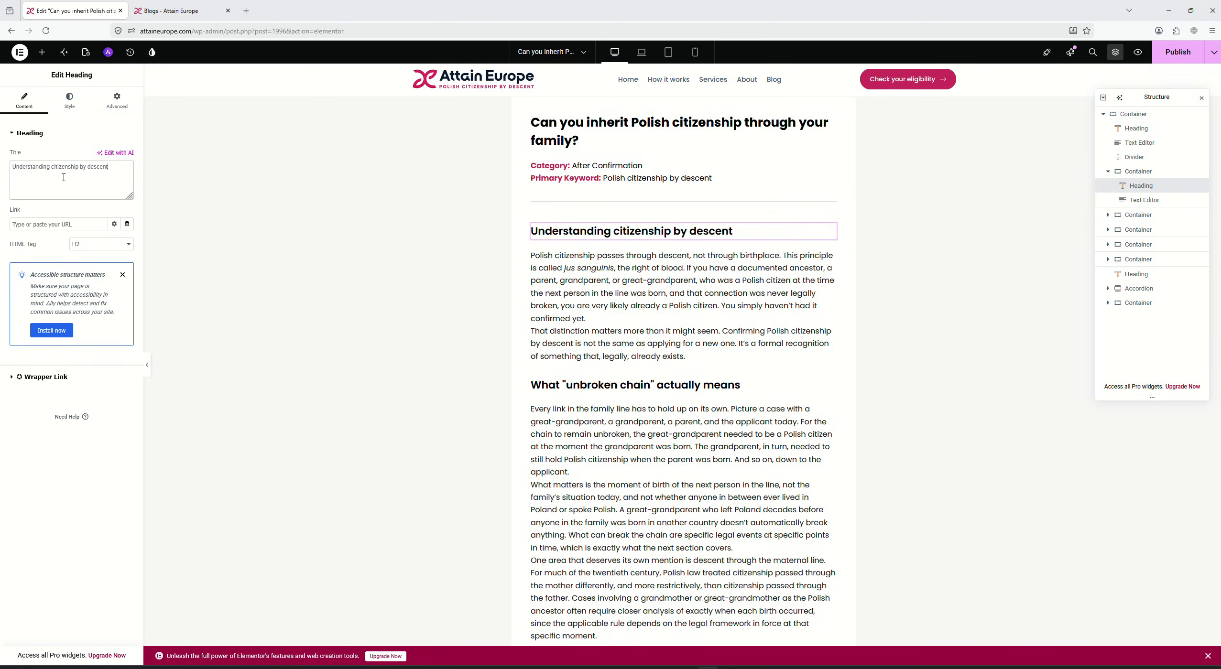
# - Replace the body text under "Understanding citizenship by descent" with that section's two paragraphs copied from the Word document
pyautogui.hotkey('alt', 'Tab')
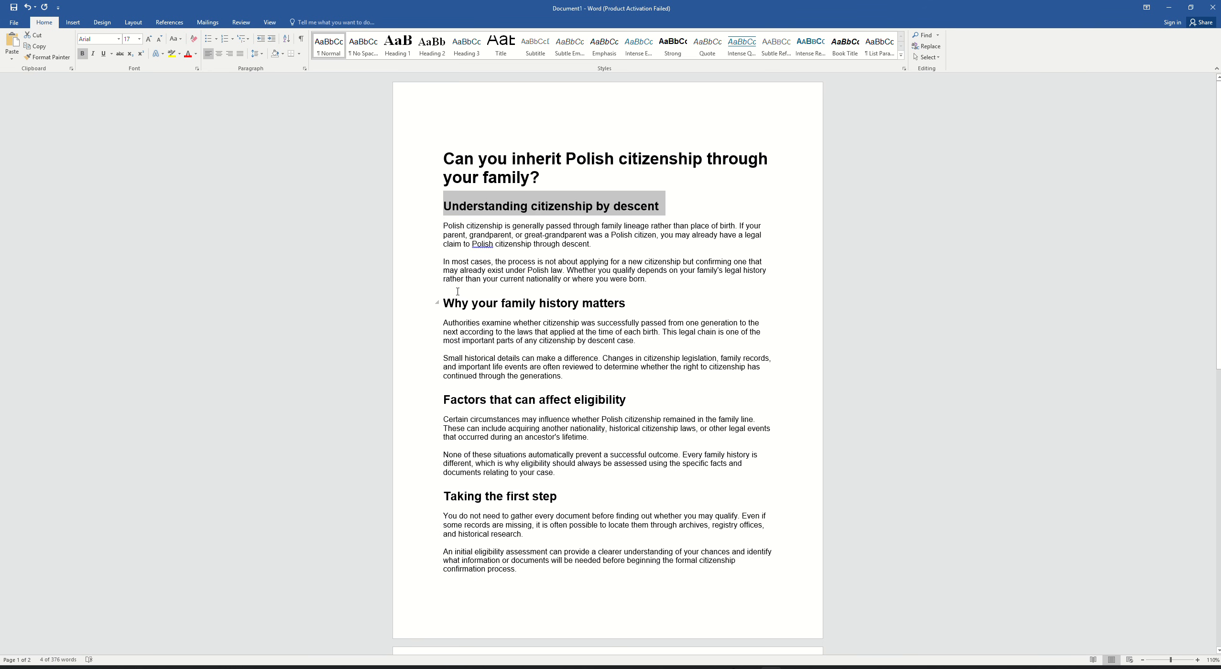
pyautogui.moveTo(442, 228); pyautogui.dragTo(650, 286)
pyautogui.hotkey('ctrl', 'c')
pyautogui.click(770, 667)
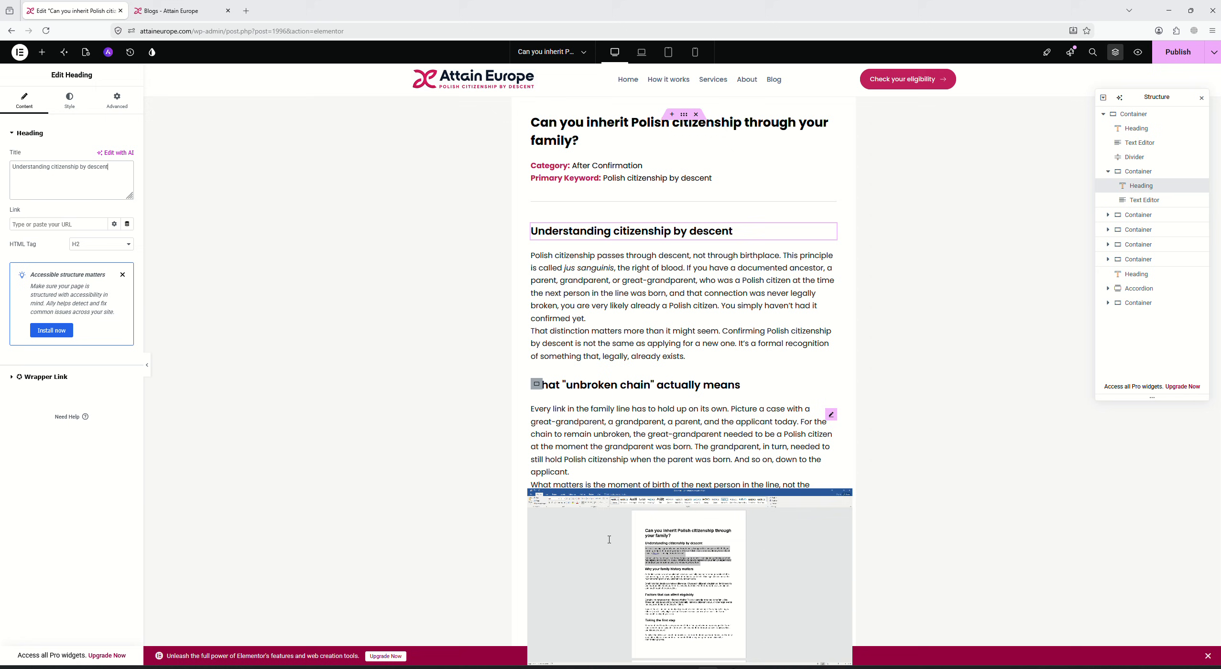
pyautogui.click(569, 354)
pyautogui.click(33, 282)
pyautogui.hotkey('ctrl', 'a')
pyautogui.hotkey('ctrl', 'v')
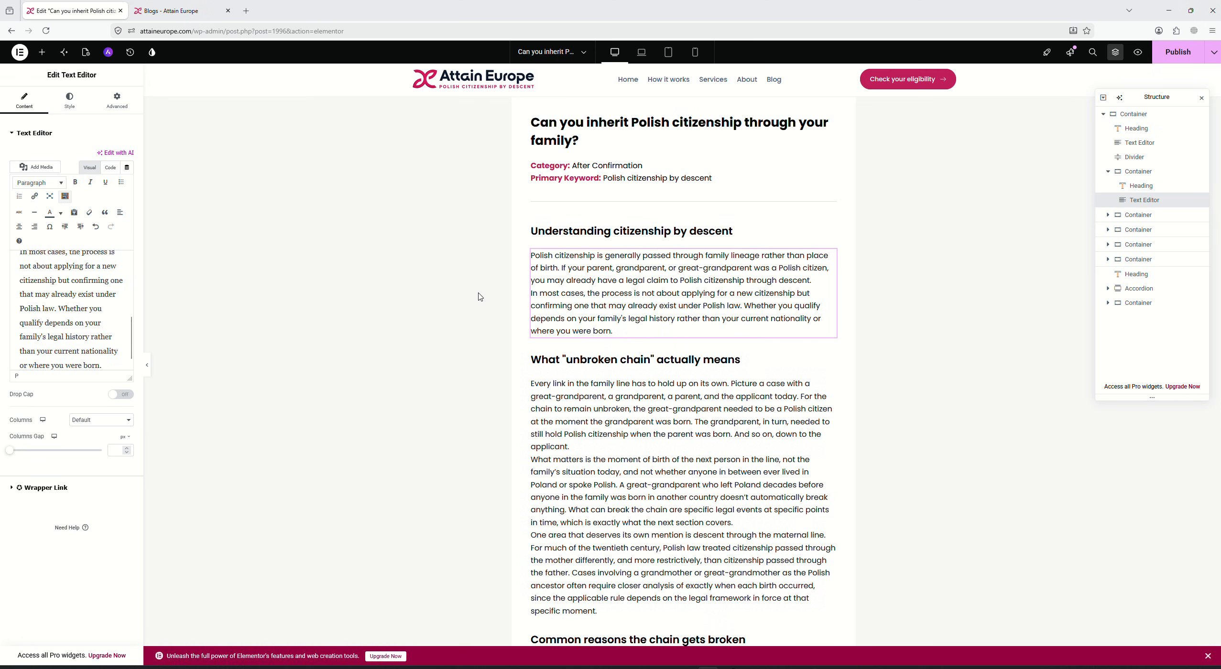
# - Copy "Why your family history matters" from the Word document and paste it over the "What "unbroken chain" actually means" heading
pyautogui.scroll(-6, 622, 454)
pyautogui.scroll(3, 718, 606)
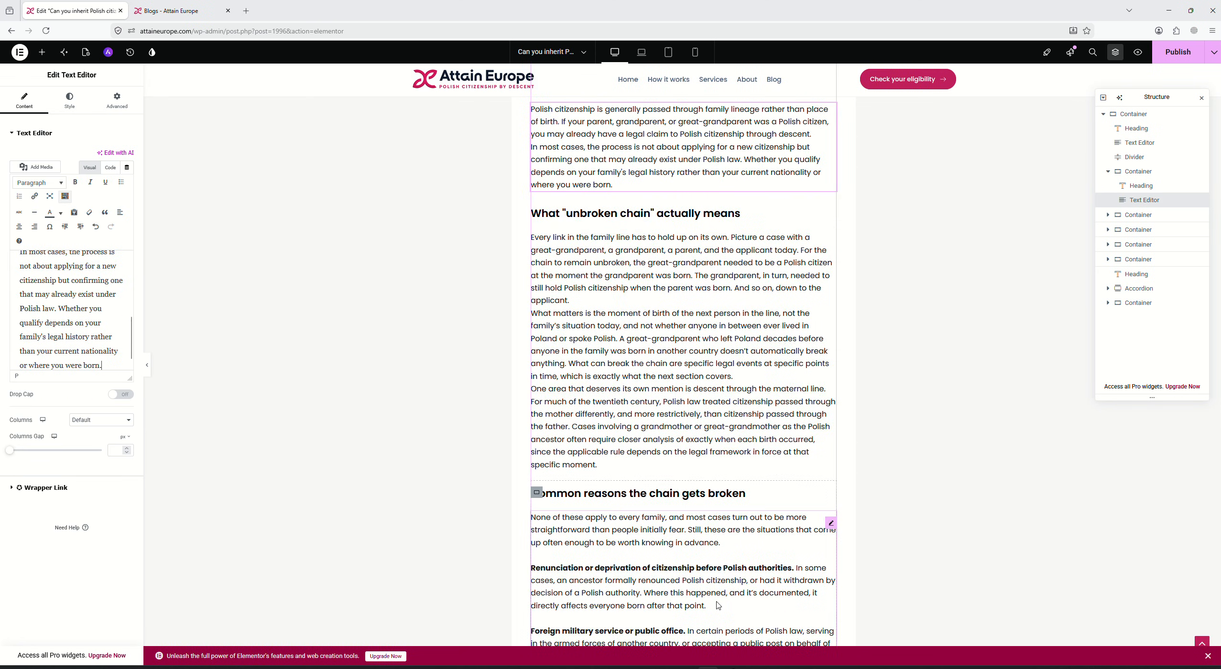
pyautogui.hotkey('alt', 'Tab')
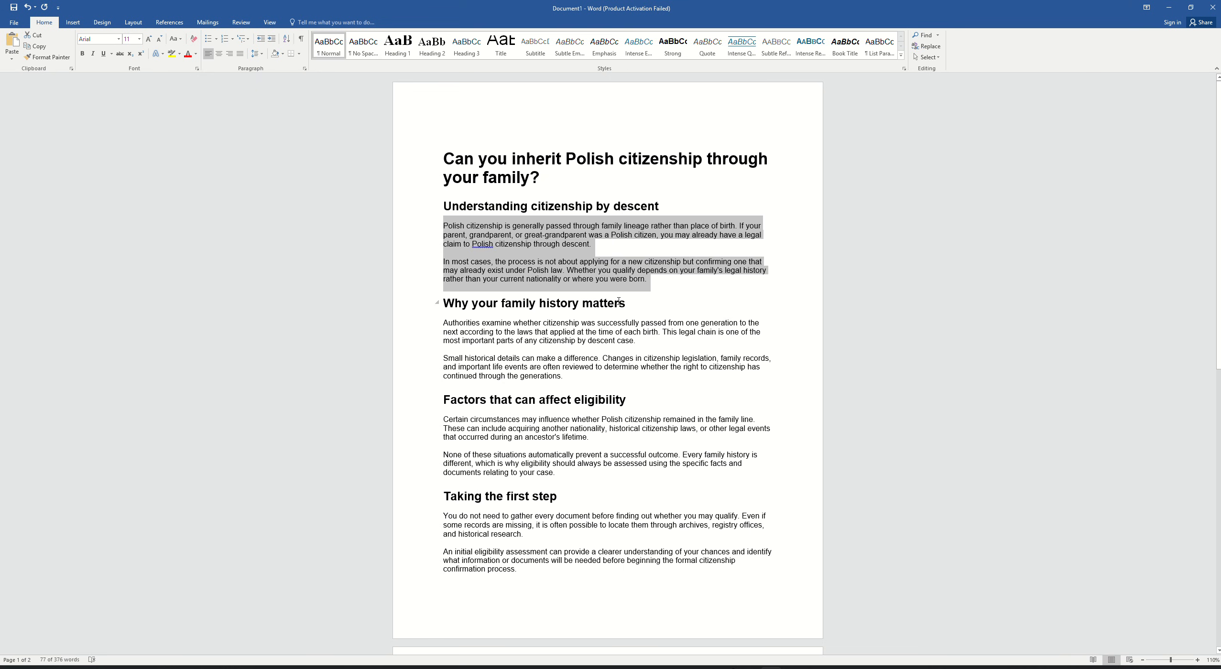
pyautogui.moveTo(619, 301)
pyautogui.mouseDown()
pyautogui.moveTo(445, 304)
pyautogui.moveTo(444, 317)
pyautogui.moveTo(448, 303)
pyautogui.moveTo(631, 303)
pyautogui.mouseUp()
pyautogui.hotkey('ctrl', 'c')
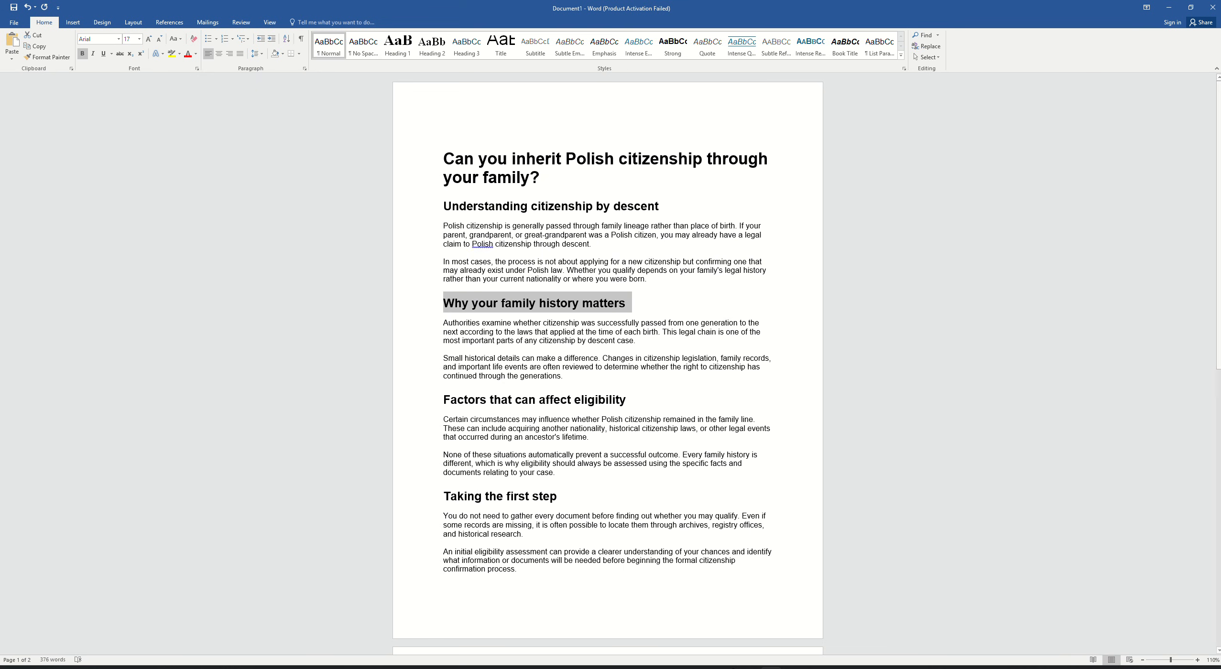
pyautogui.hotkey('alt', 'Tab')
pyautogui.hotkey('alt', 'Tab')
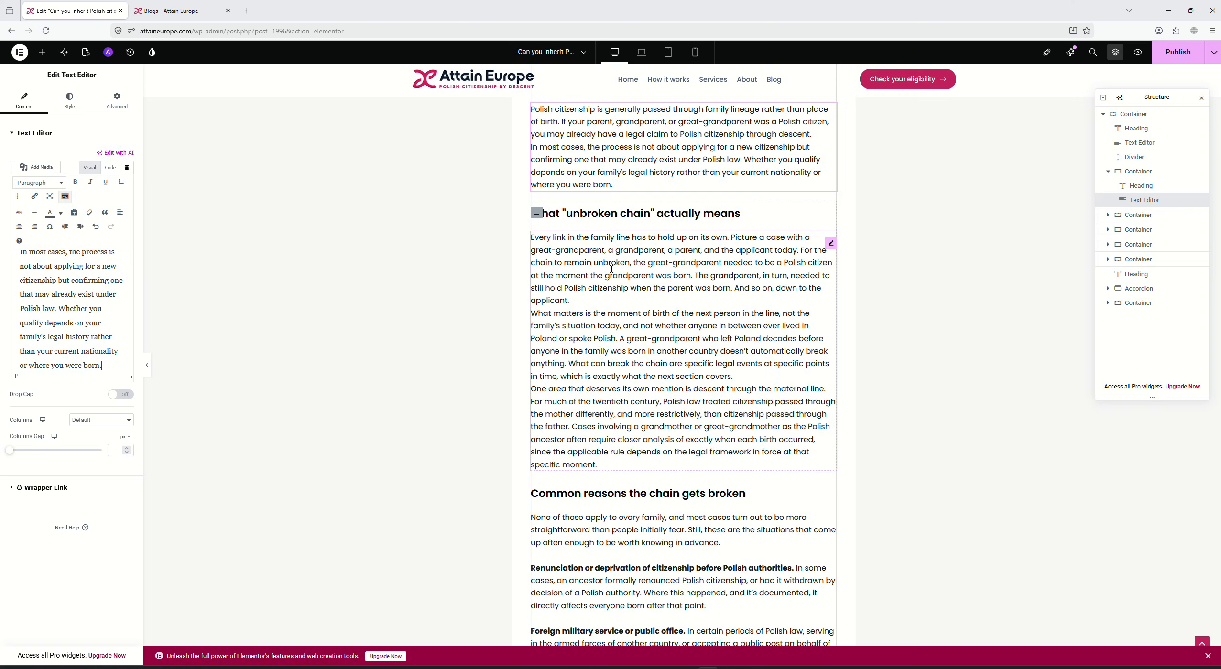
pyautogui.click(621, 210)
pyautogui.click(91, 186)
pyautogui.hotkey('ctrl', 'a')
pyautogui.hotkey('ctrl', 'v')
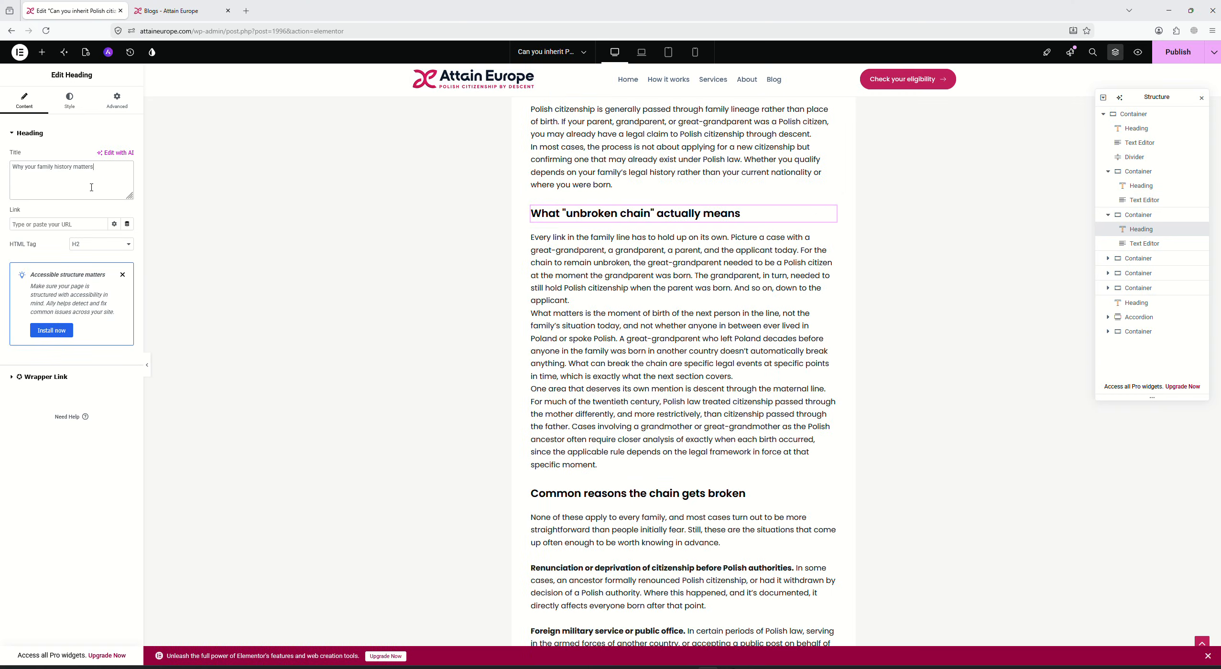
# - Replace the body text under "Why your family history matters" with that section's two paragraphs copied from the Word document
pyautogui.hotkey('alt', 'Tab')
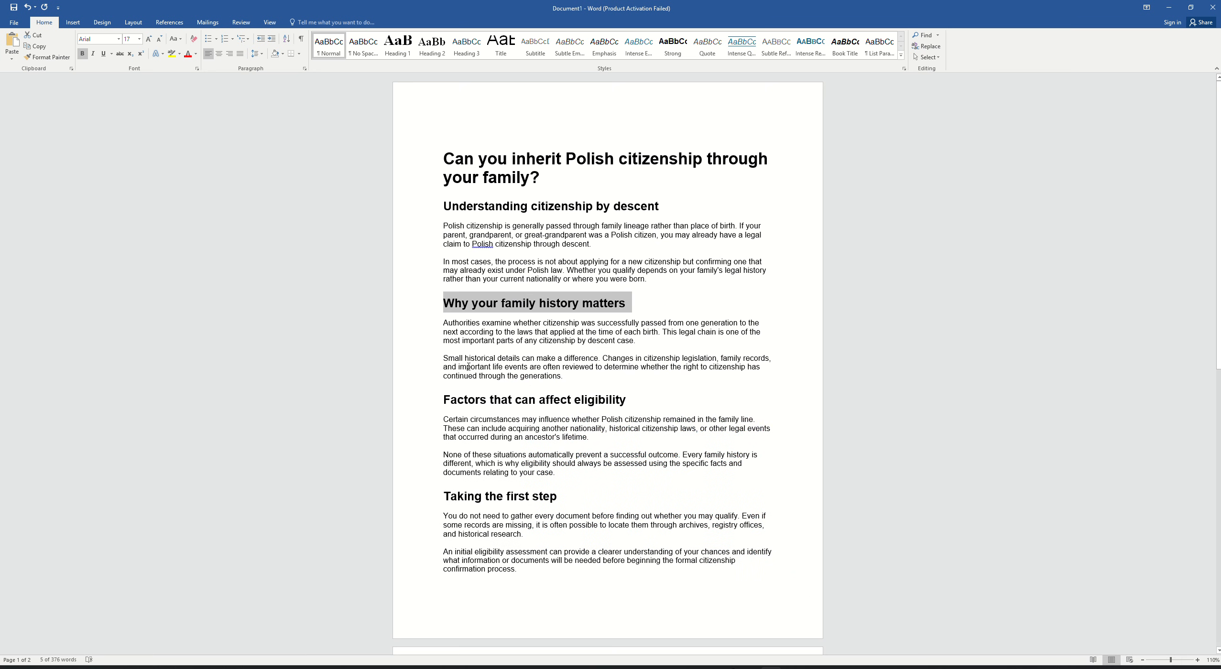
pyautogui.moveTo(439, 325); pyautogui.dragTo(617, 381)
pyautogui.hotkey('ctrl', 'c')
pyautogui.hotkey('alt', 'Tab')
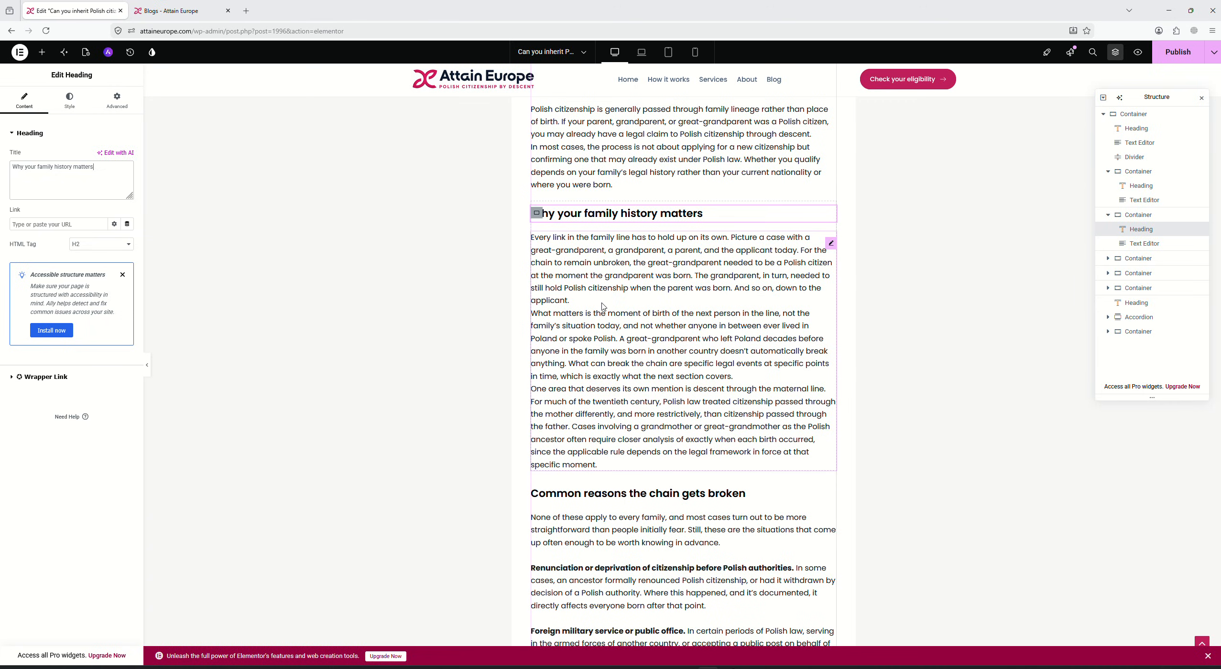
pyautogui.hotkey('ctrl', 'a')
pyautogui.hotkey('ctrl', 'v')
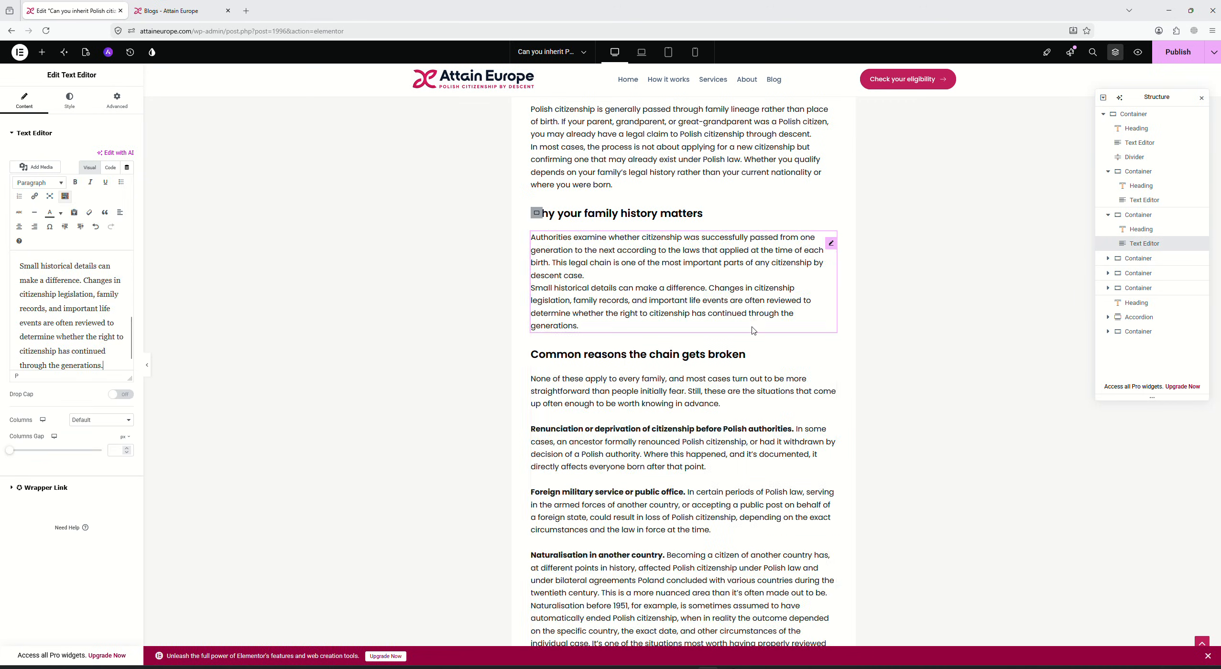
# - Copy "Factors that can affect eligibility" from the Word document and paste it over the "Common reasons the chain gets broken" heading in Elementor
pyautogui.scroll(-1, 595, 330)
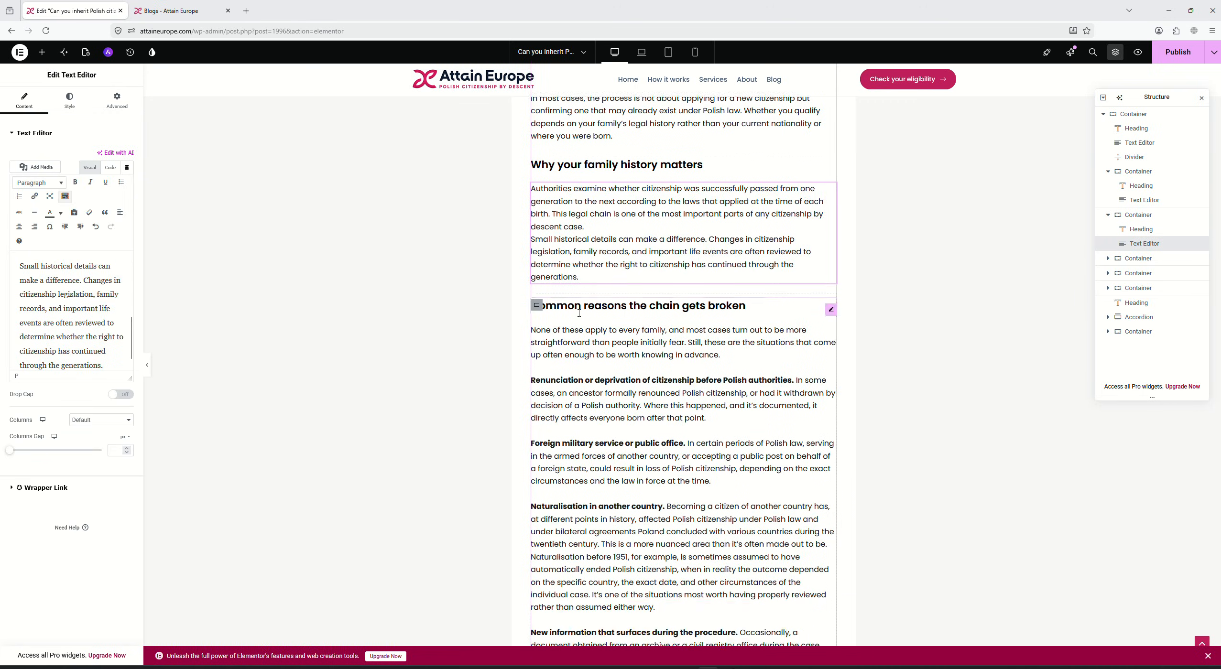
pyautogui.click(537, 307)
pyautogui.scroll(-2, 712, 444)
pyautogui.click(743, 208)
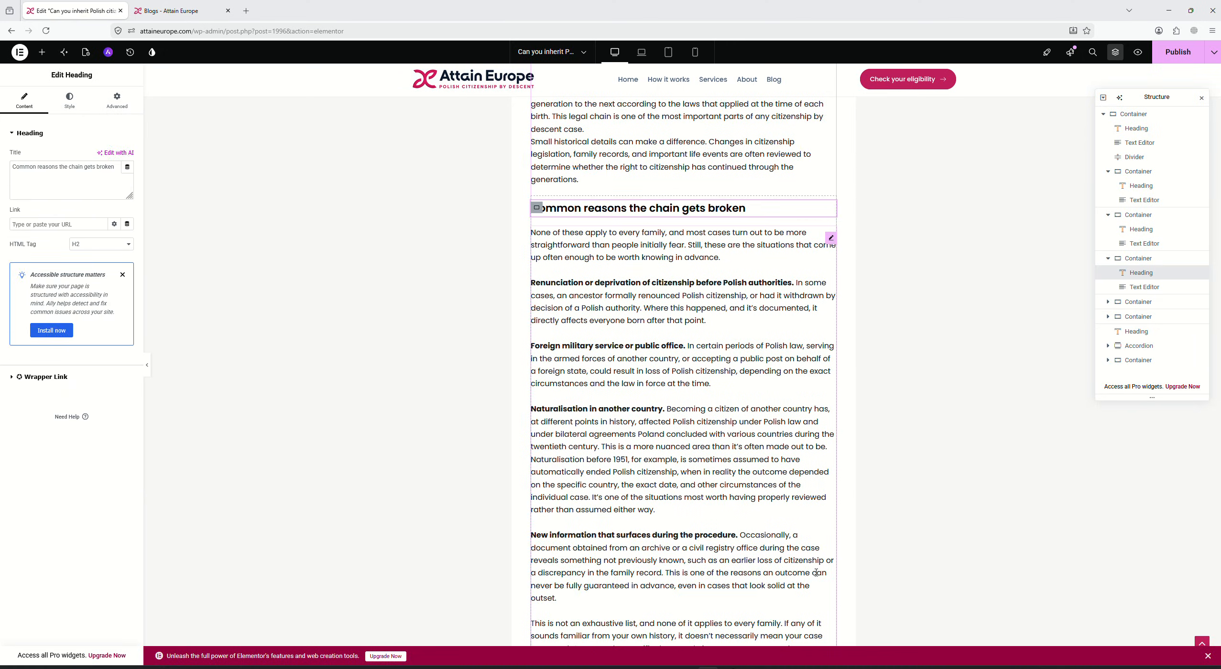
pyautogui.click(791, 666)
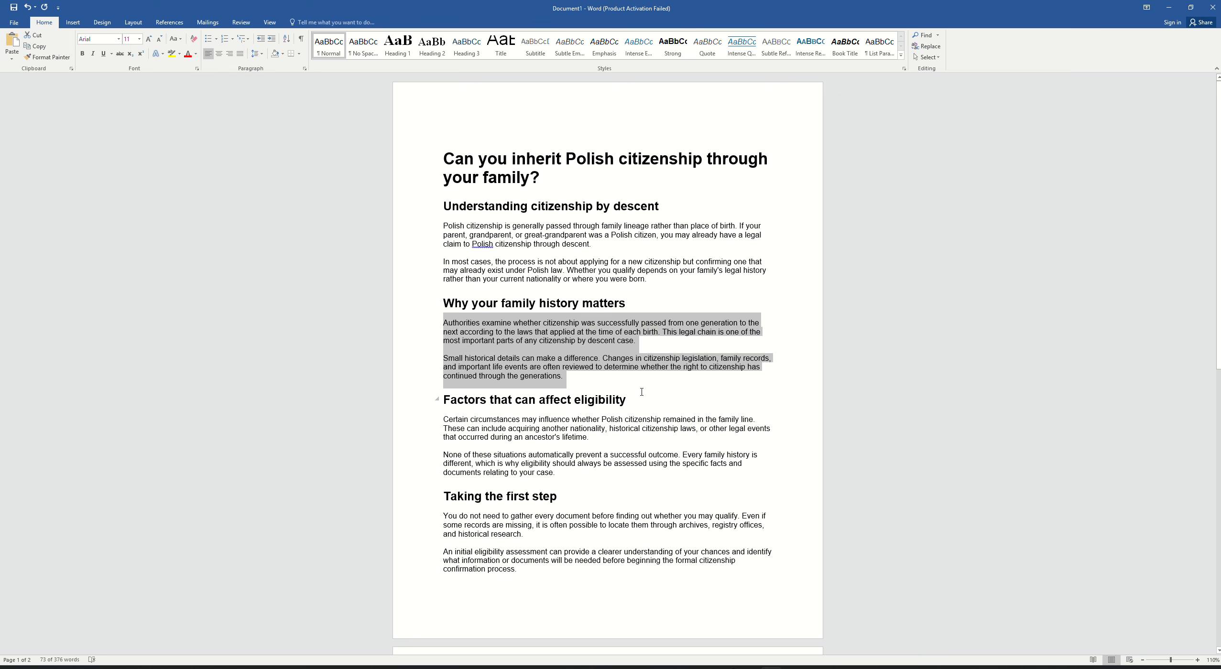
pyautogui.moveTo(642, 392); pyautogui.dragTo(444, 400)
pyautogui.click(766, 664)
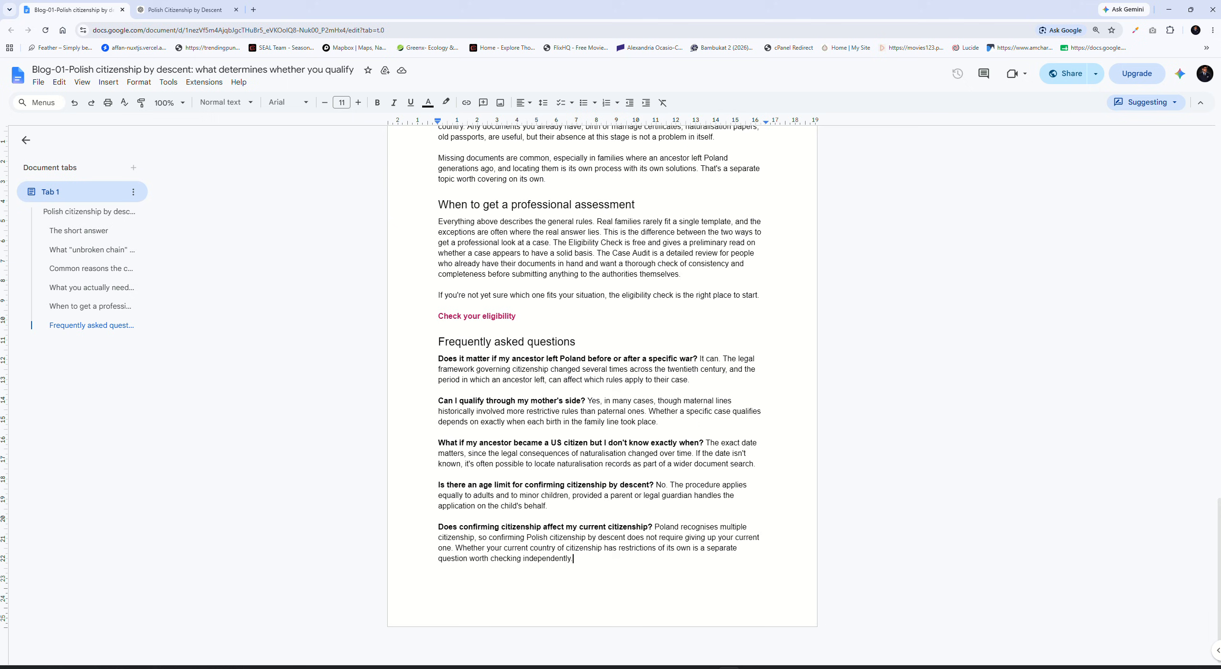
pyautogui.click(707, 666)
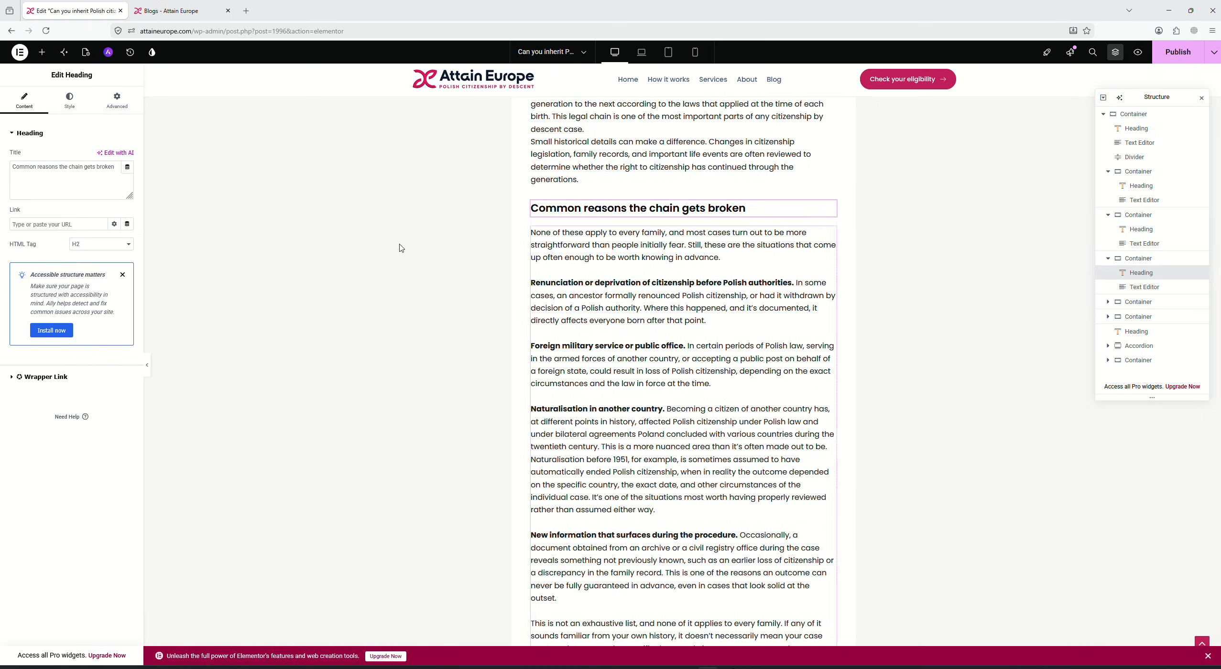
pyautogui.click(65, 192)
pyautogui.hotkey('ctrl', 'a')
pyautogui.hotkey('ctrl', 'v')
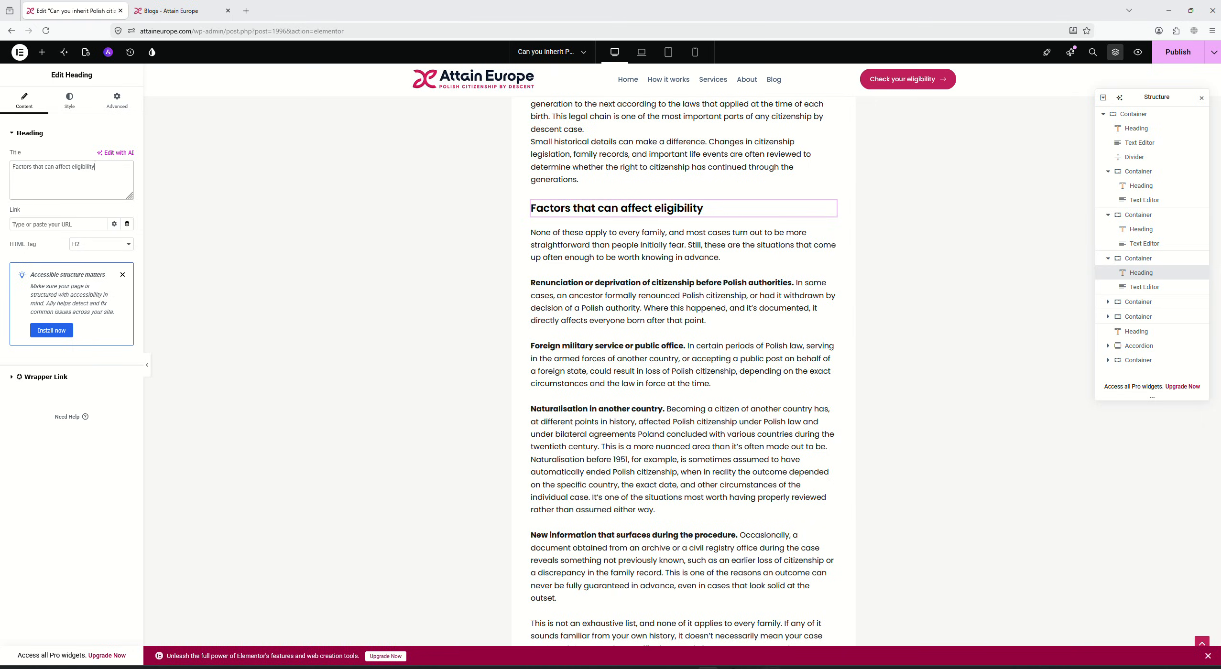
# - Replace the body text under "Factors that can affect eligibility" with that section's two paragraphs copied from the Word document
pyautogui.click(770, 666)
pyautogui.moveTo(442, 423); pyautogui.dragTo(560, 472)
pyautogui.click(708, 666)
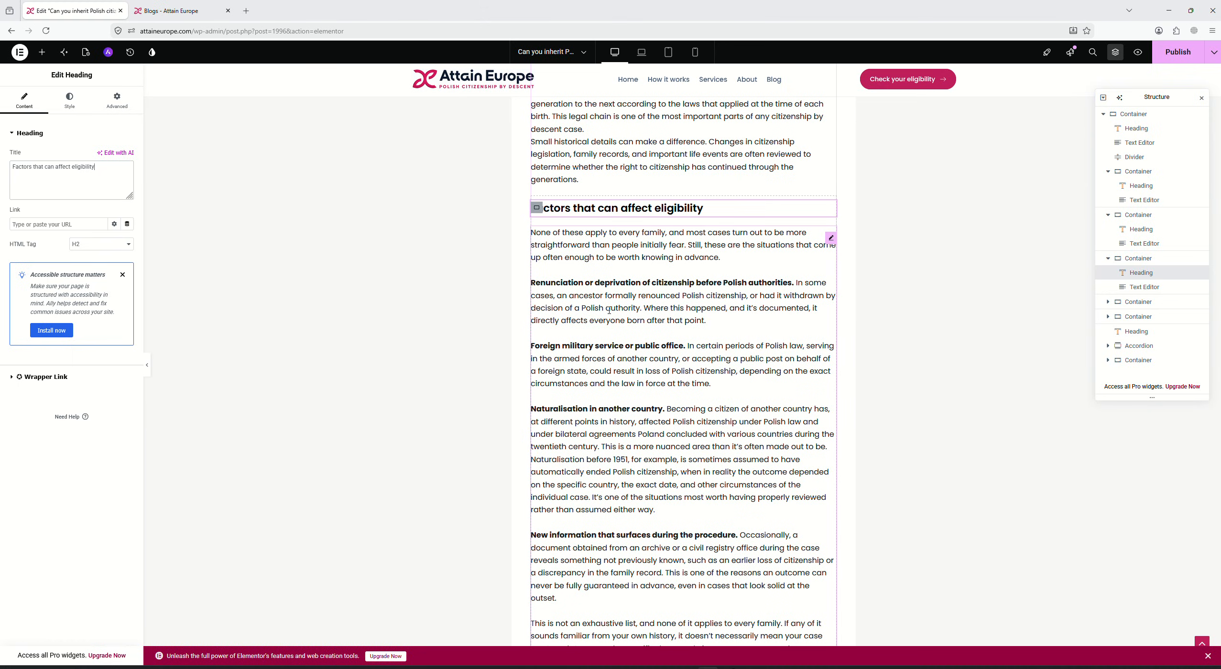
pyautogui.click(579, 309)
pyautogui.hotkey('ctrl', 'a')
pyautogui.hotkey('ctrl', 'v')
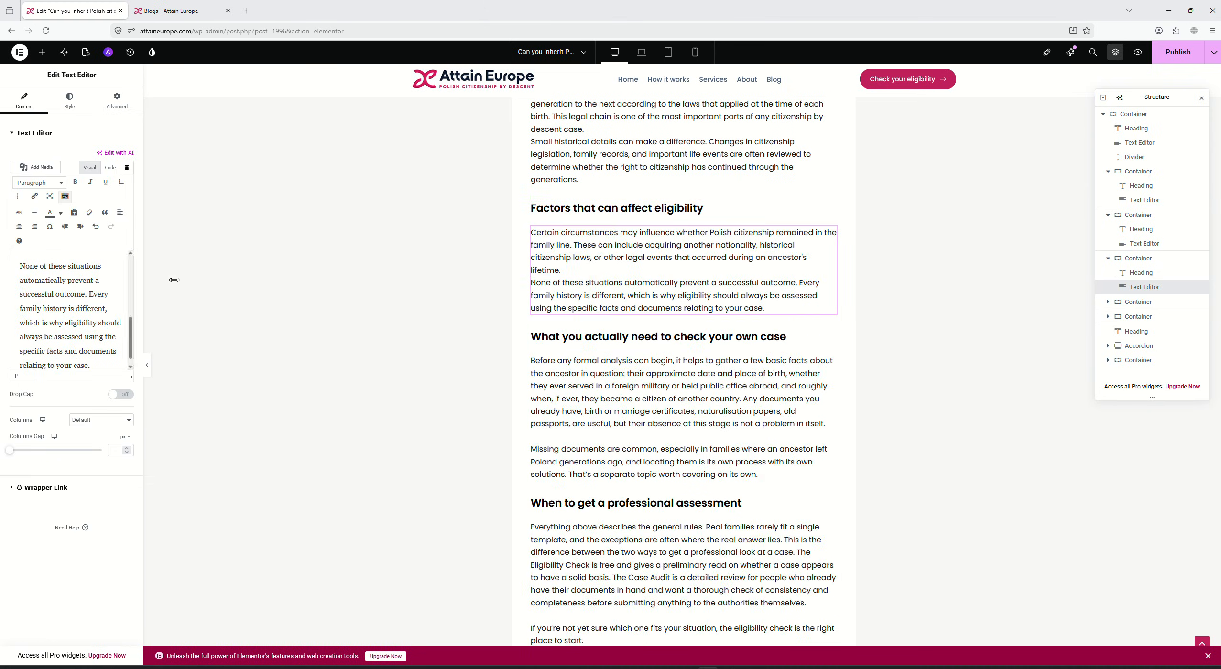
# - Copy "Taking the first step" from the Word document and paste it over the "What you actually need to check your own case" heading
pyautogui.scroll(-2, 633, 367)
pyautogui.hotkey('alt', 'Tab')
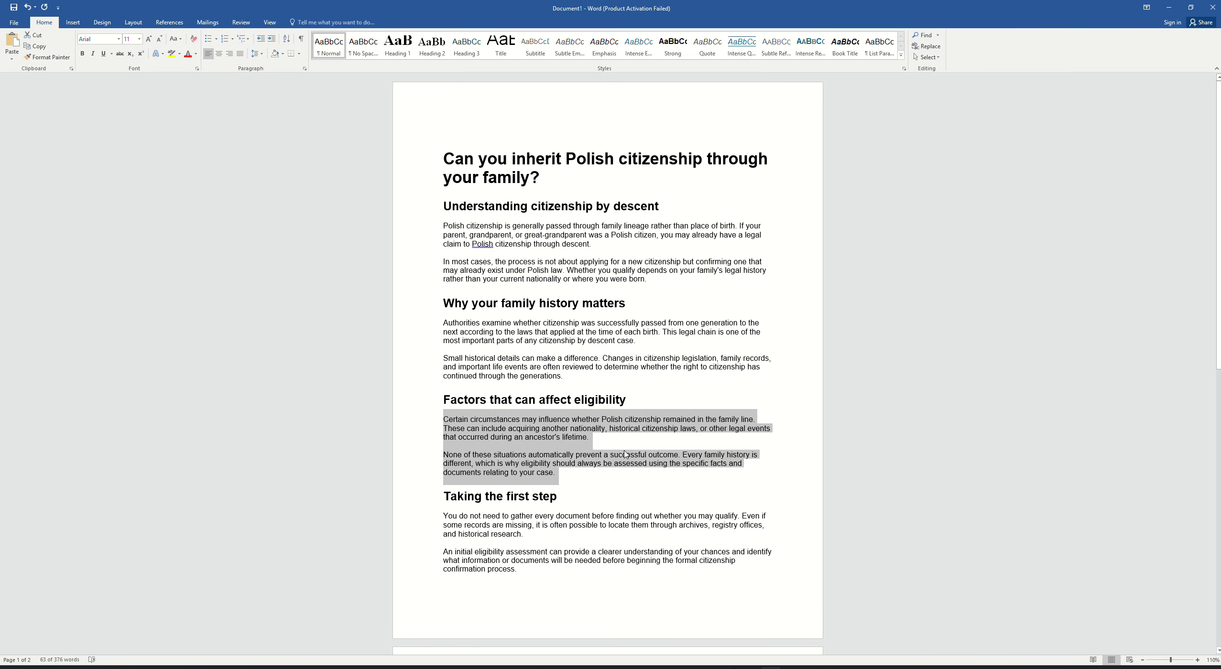
pyautogui.scroll(-3, 568, 396)
pyautogui.moveTo(568, 398); pyautogui.dragTo(462, 406)
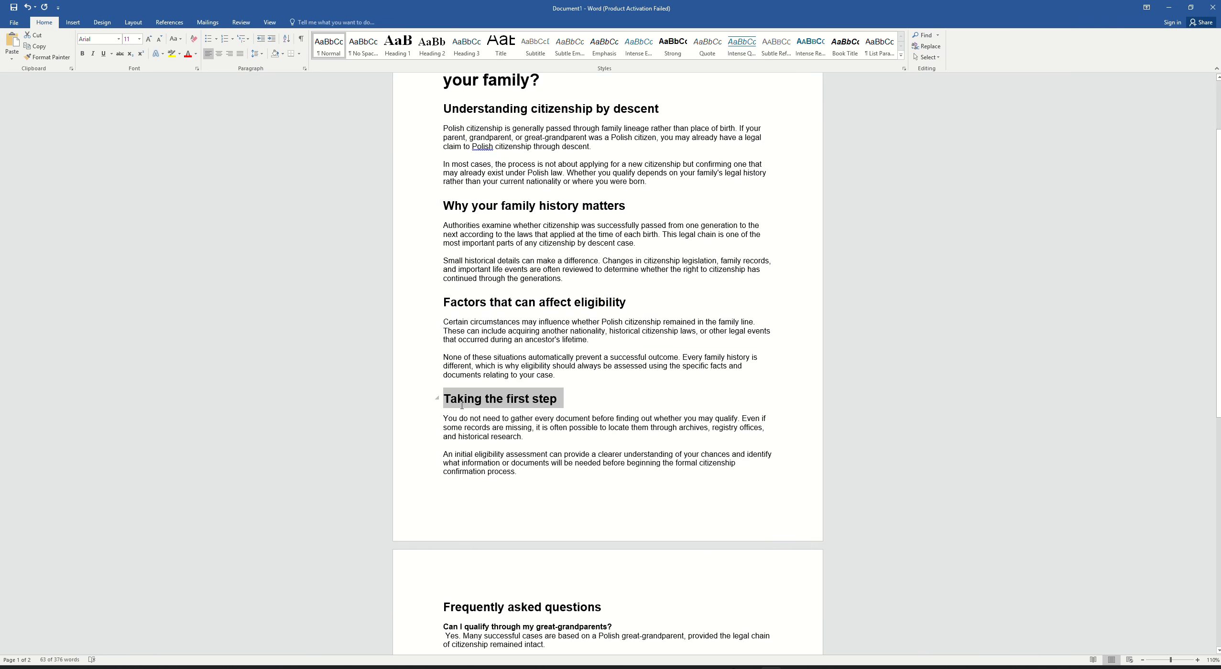
pyautogui.scroll(-5, 582, 293)
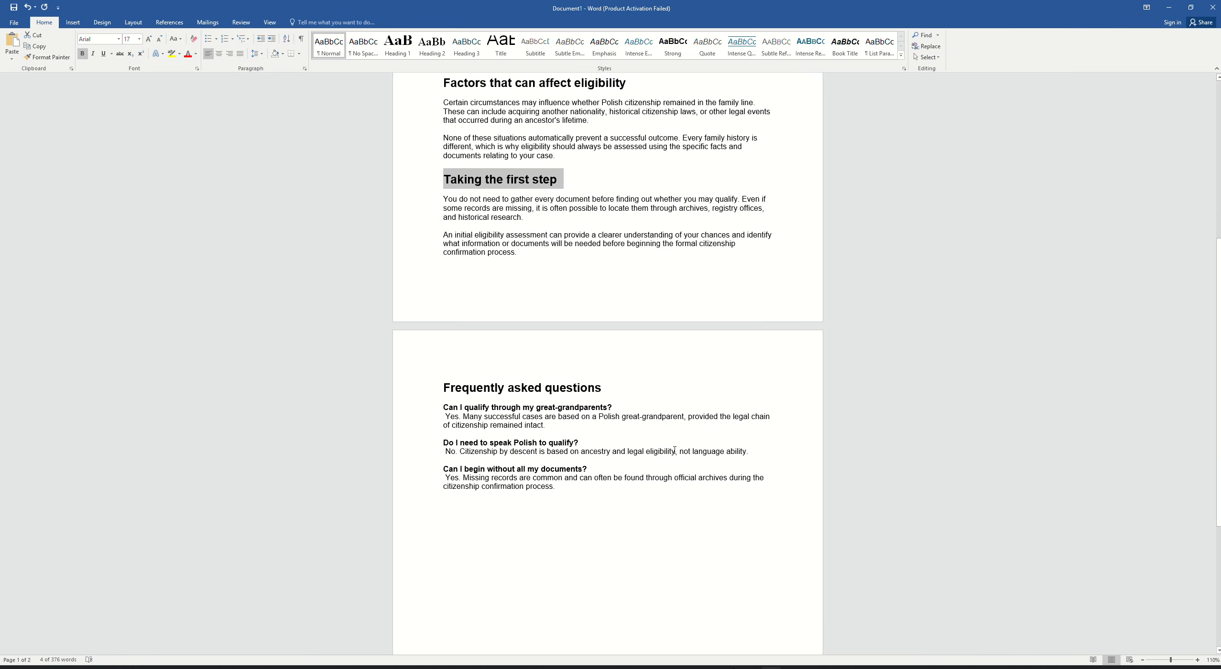
pyautogui.hotkey('alt', 'Tab')
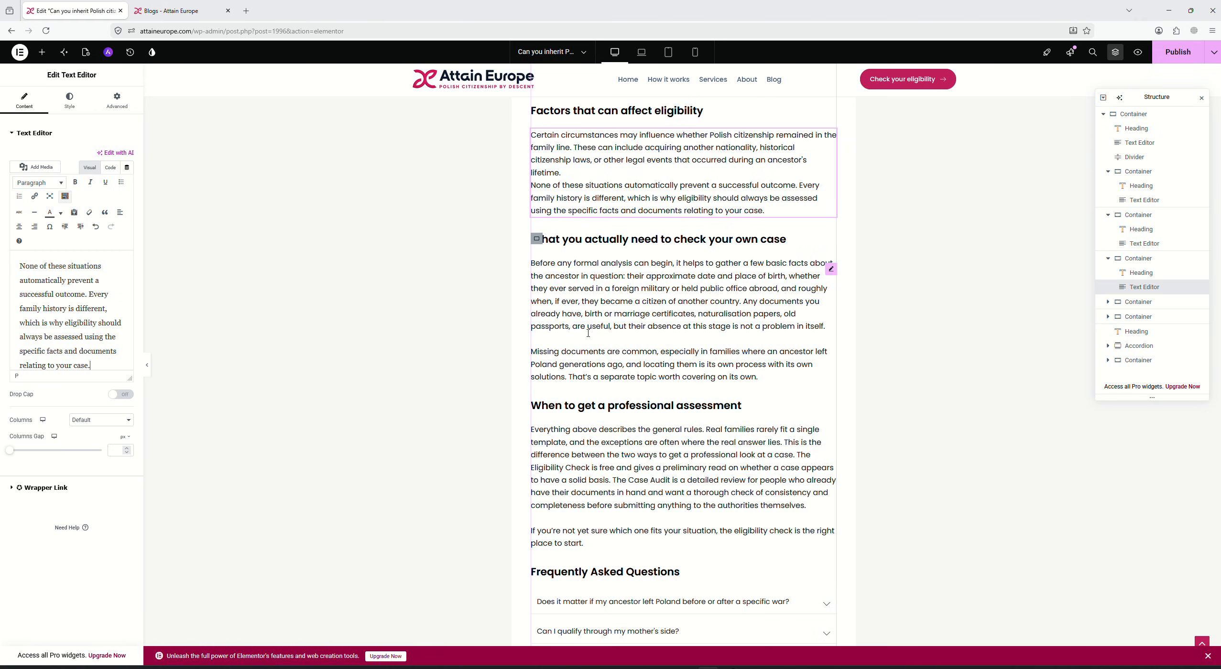
pyautogui.click(600, 246)
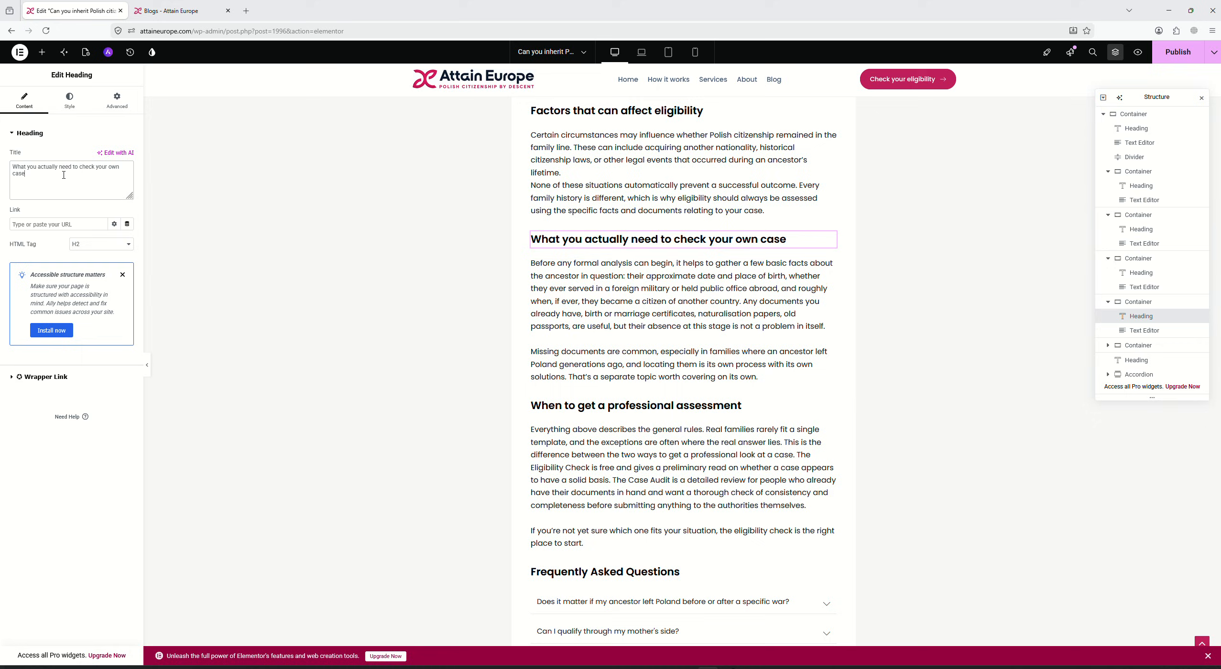
pyautogui.hotkey('ctrl', 'a')
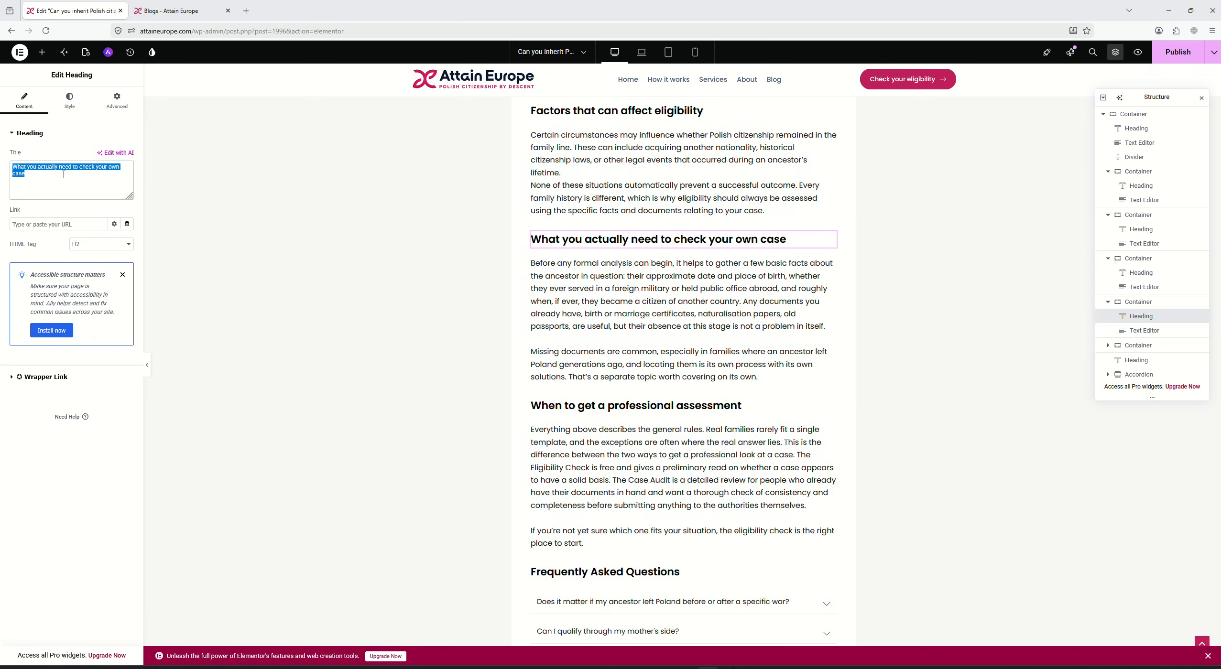
pyautogui.hotkey('ctrl', 'v')
# - Replace the body text under "Taking the first step" with that section's two paragraphs copied from the Word document
pyautogui.moveTo(666, 667)
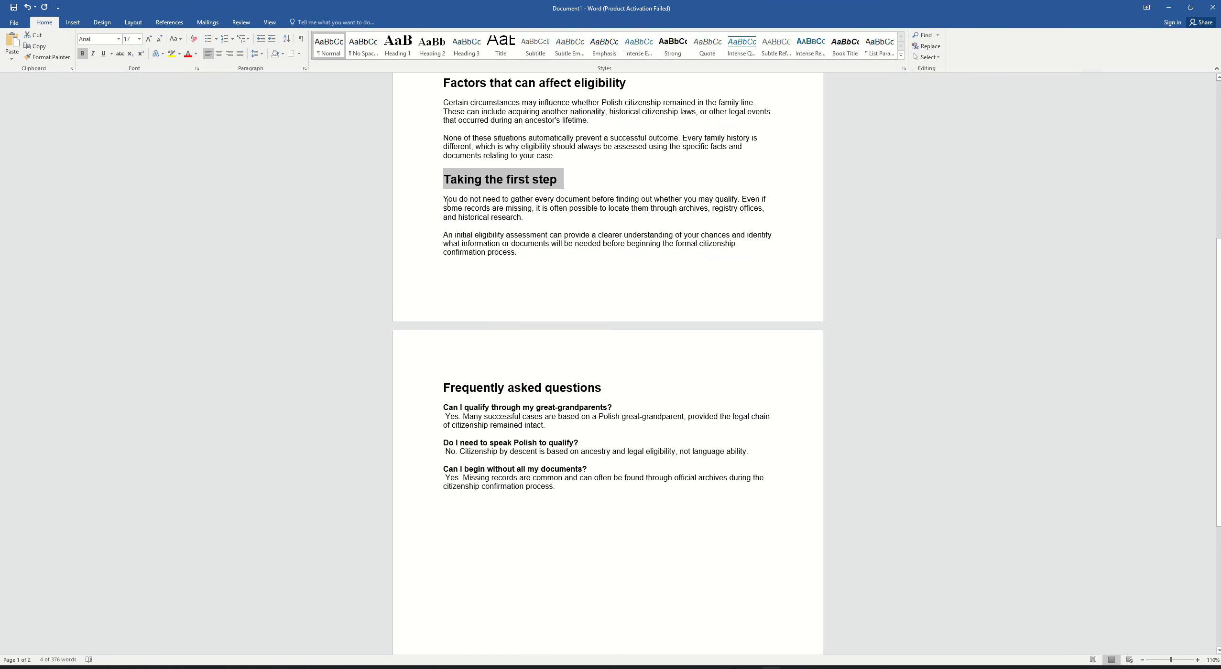
pyautogui.moveTo(446, 203); pyautogui.dragTo(519, 252)
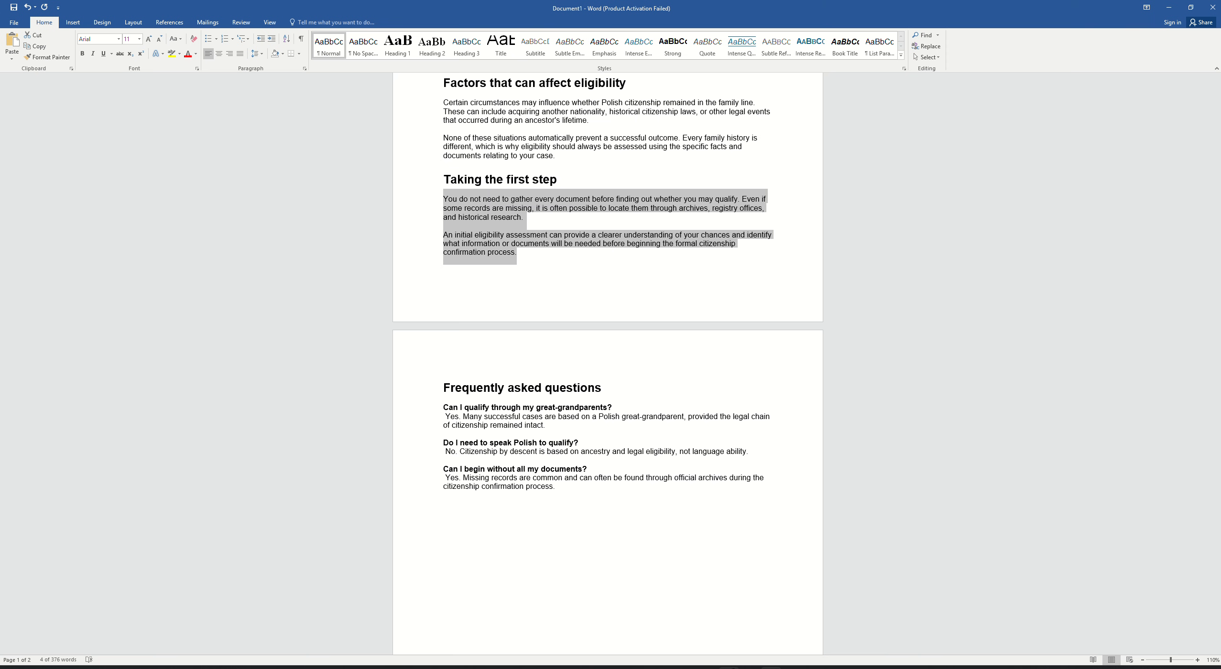
pyautogui.moveTo(717, 664)
pyautogui.click(728, 617)
pyautogui.click(593, 322)
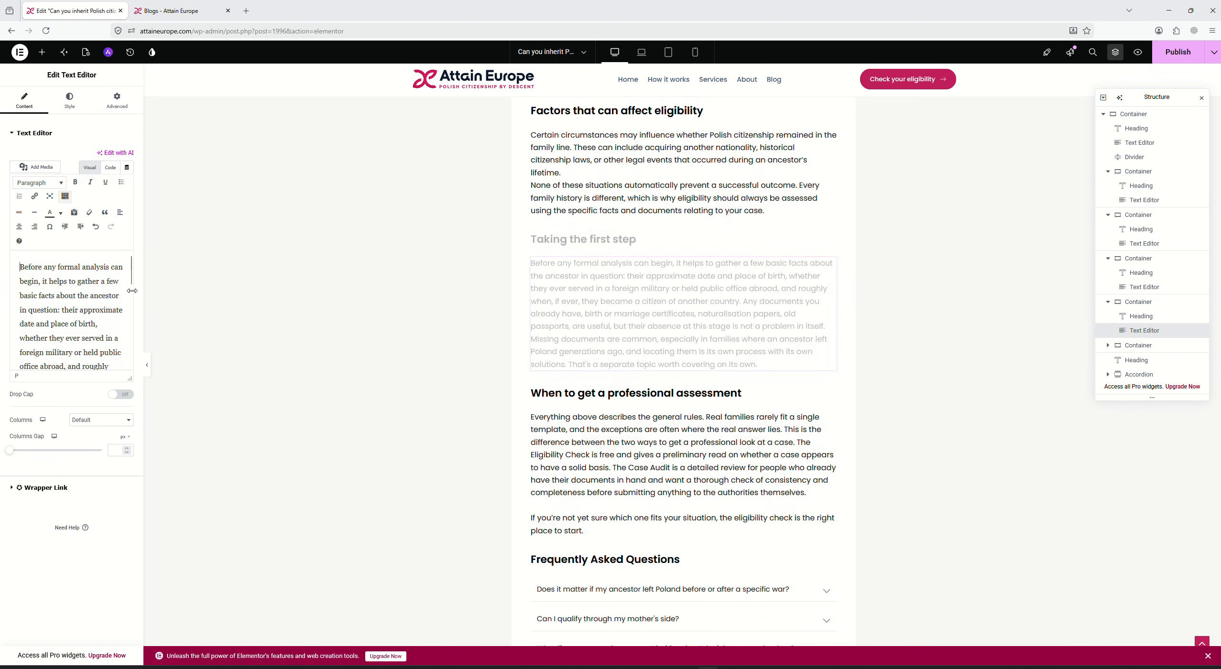
pyautogui.hotkey('ctrl', 'a')
pyautogui.hotkey('ctrl', 'v')
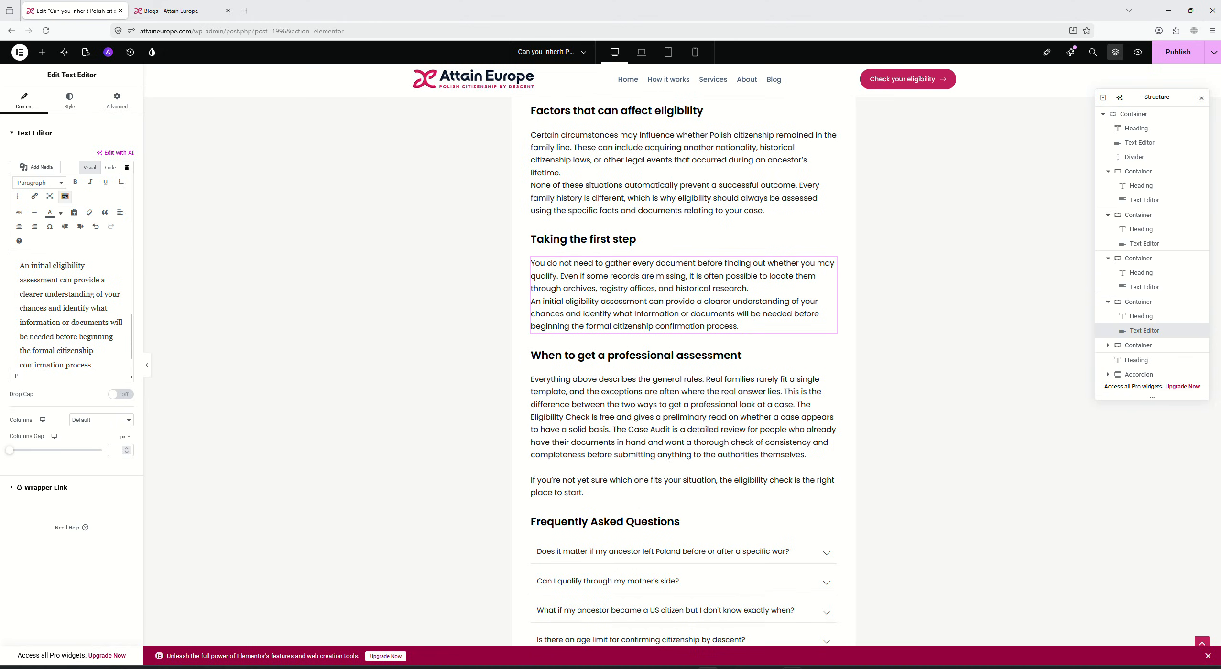
# - Duplicate the "Taking the first step" container and delete the copy
pyautogui.hotkey('alt', 'Tab')
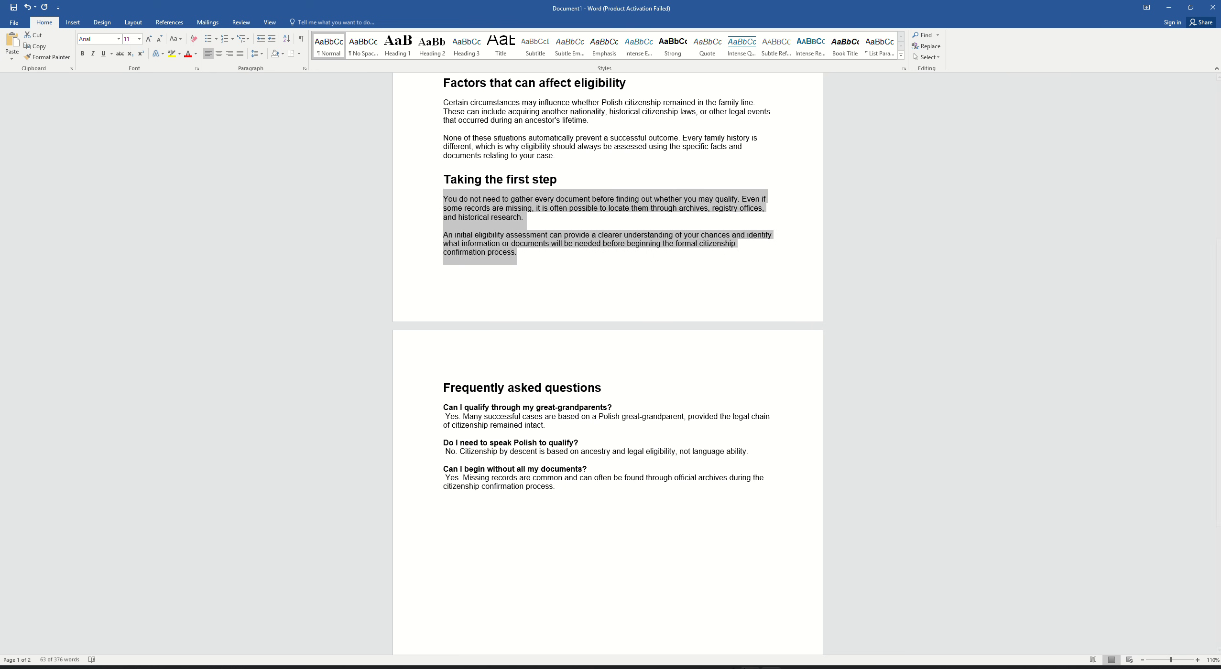
pyautogui.hotkey('alt', 'Tab')
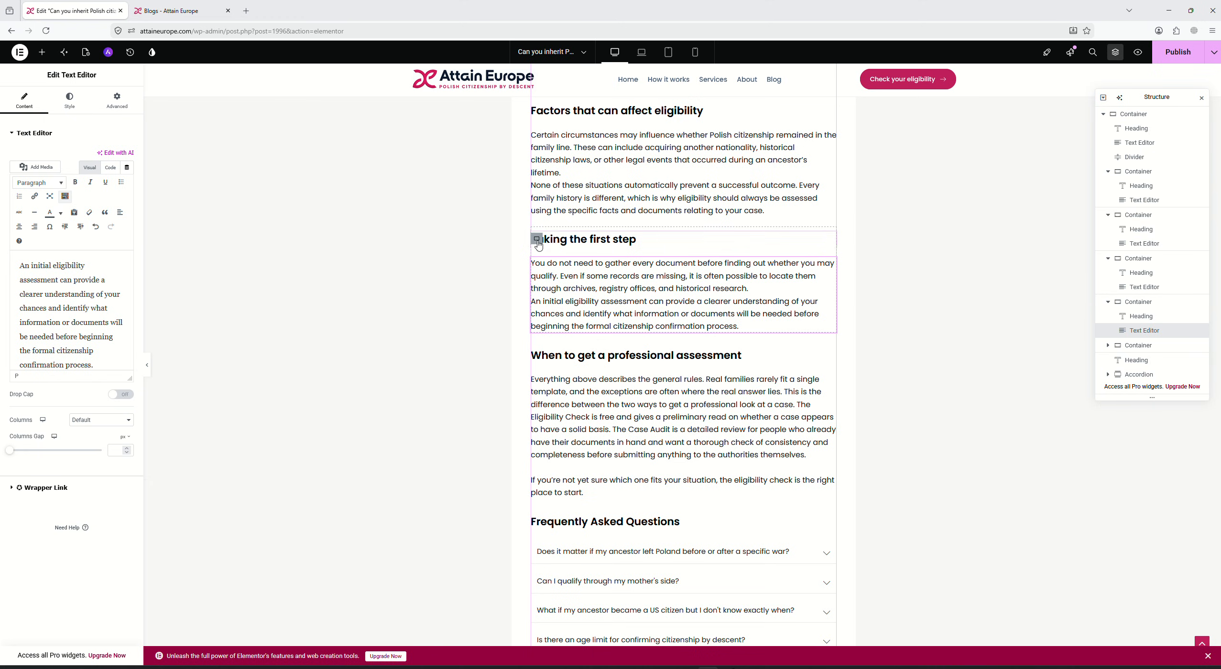
pyautogui.click(536, 241)
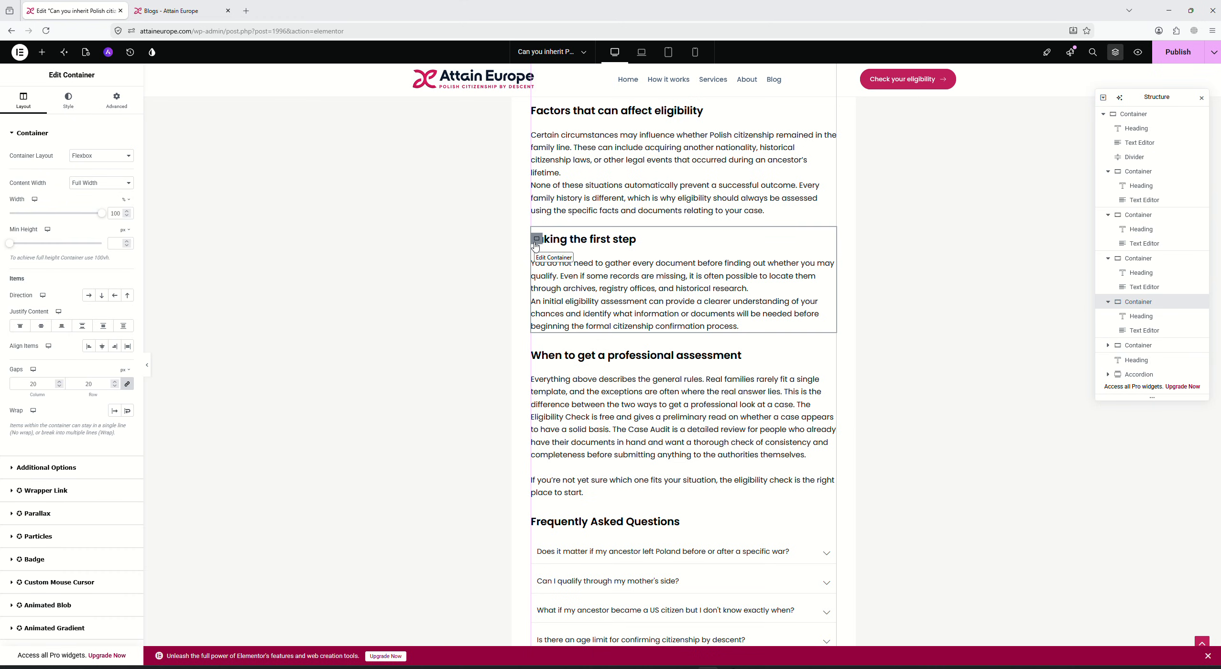
pyautogui.hotkey('ctrl', 'd')
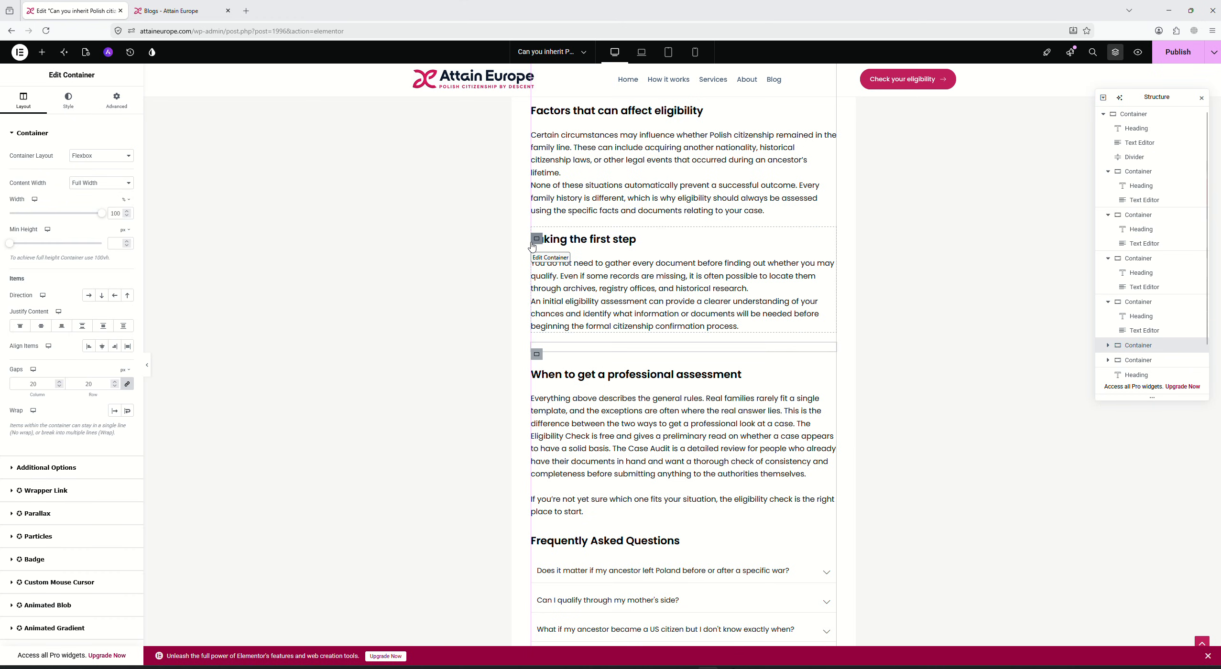
pyautogui.rightClick(536, 359)
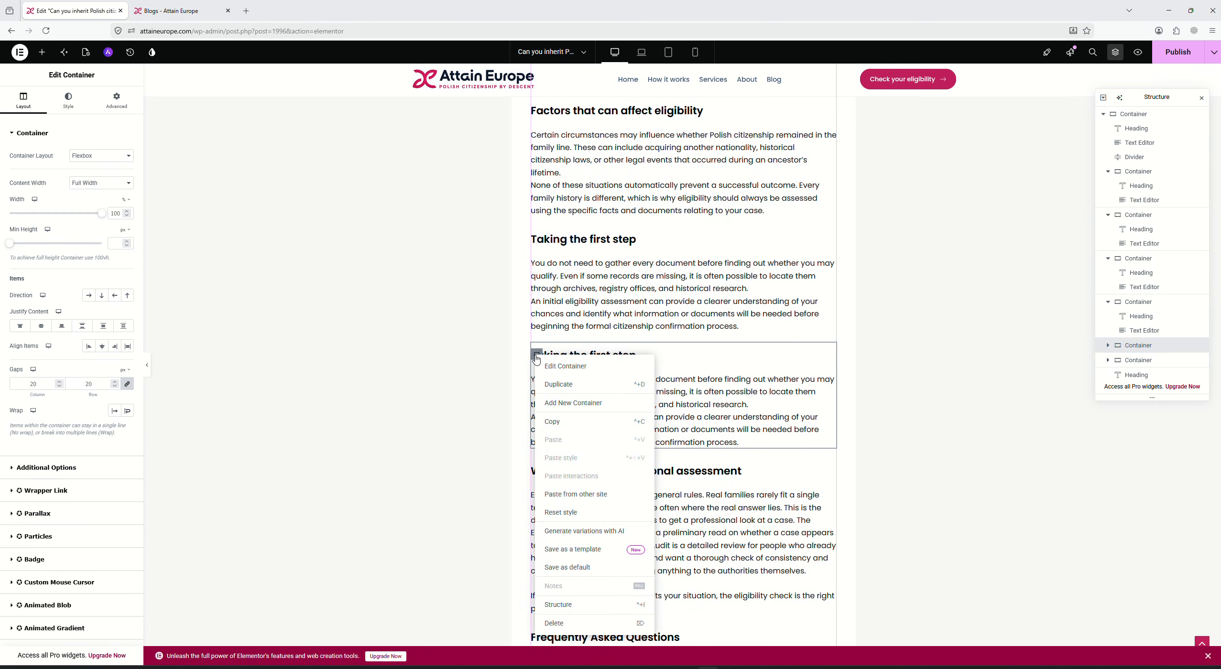
pyautogui.click(581, 623)
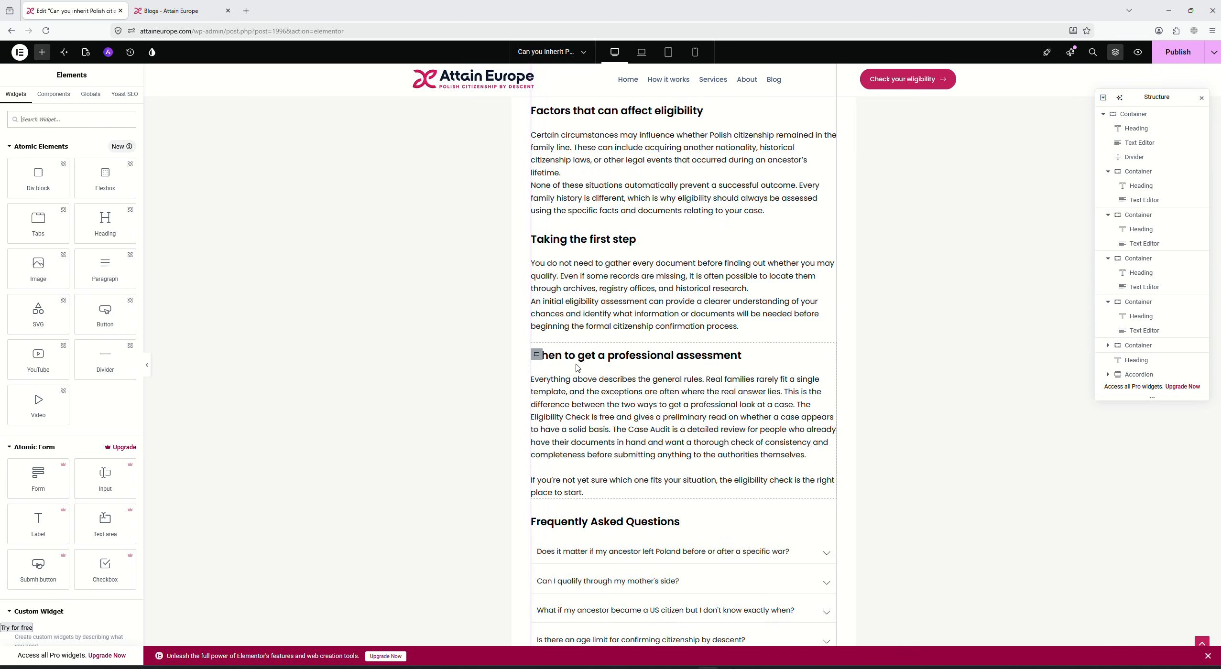
# - Delete the whole "When to get a professional assessment" container from the post
pyautogui.rightClick(537, 355)
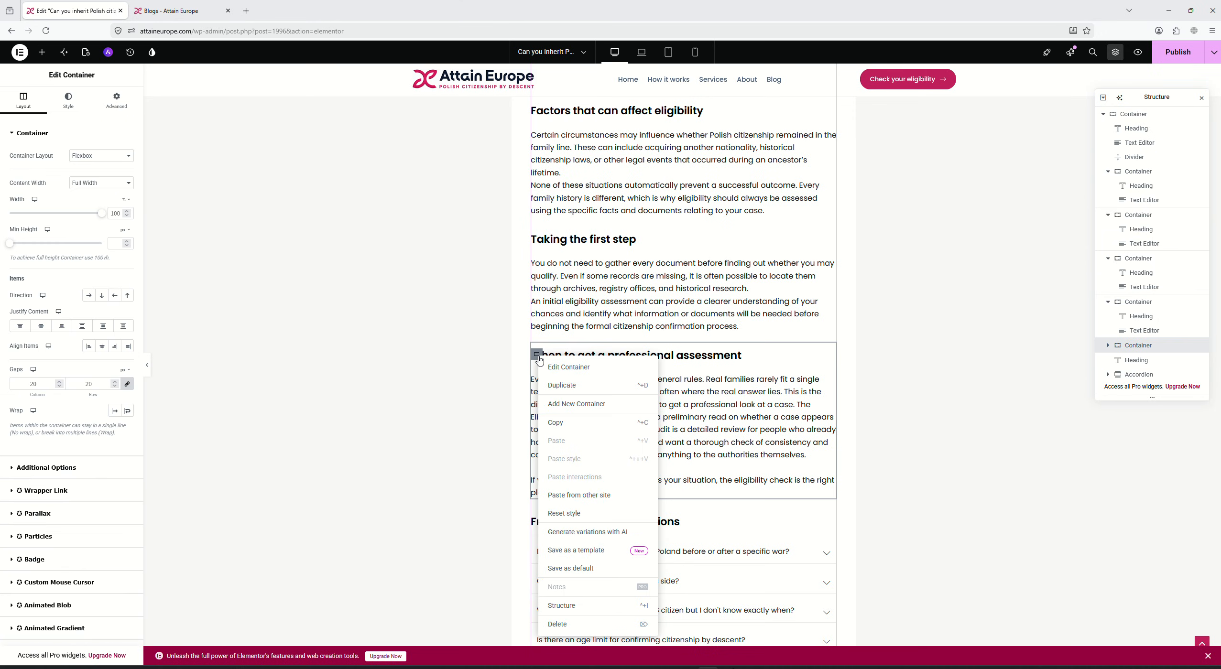
pyautogui.click(575, 627)
# - Copy "Can I qualify through my great-grandparents?" from the Word document and paste it as the title of the first FAQ accordion item
pyautogui.scroll(-3, 601, 253)
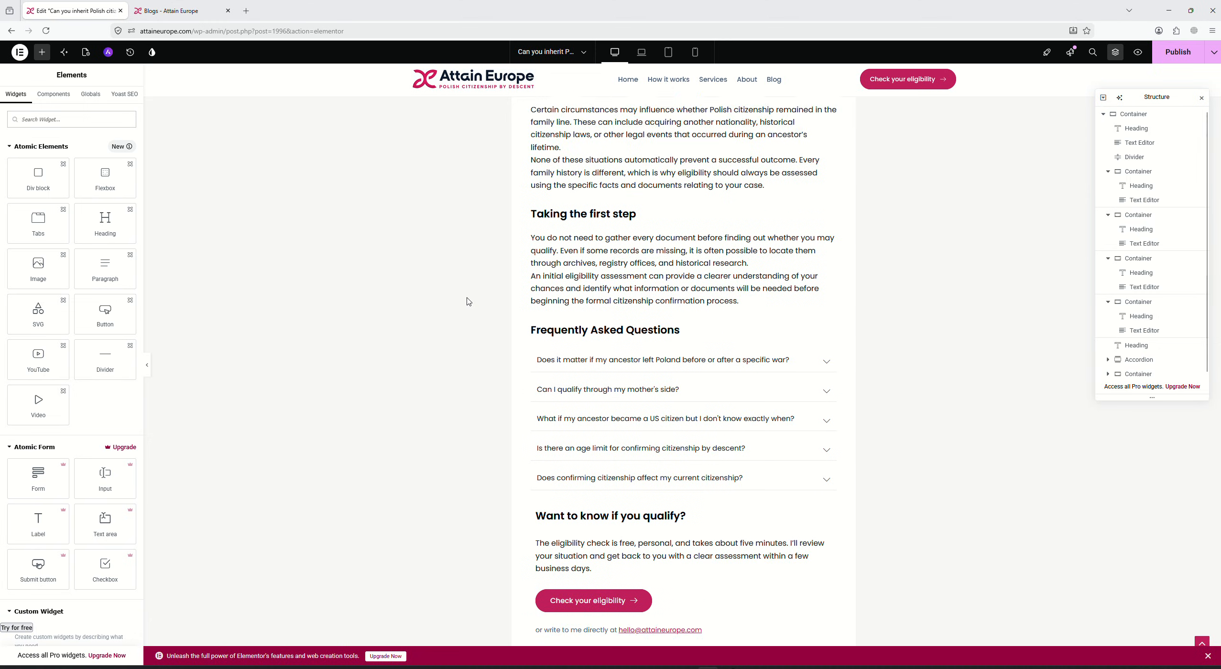
pyautogui.click(768, 668)
pyautogui.scroll(-4, 516, 276)
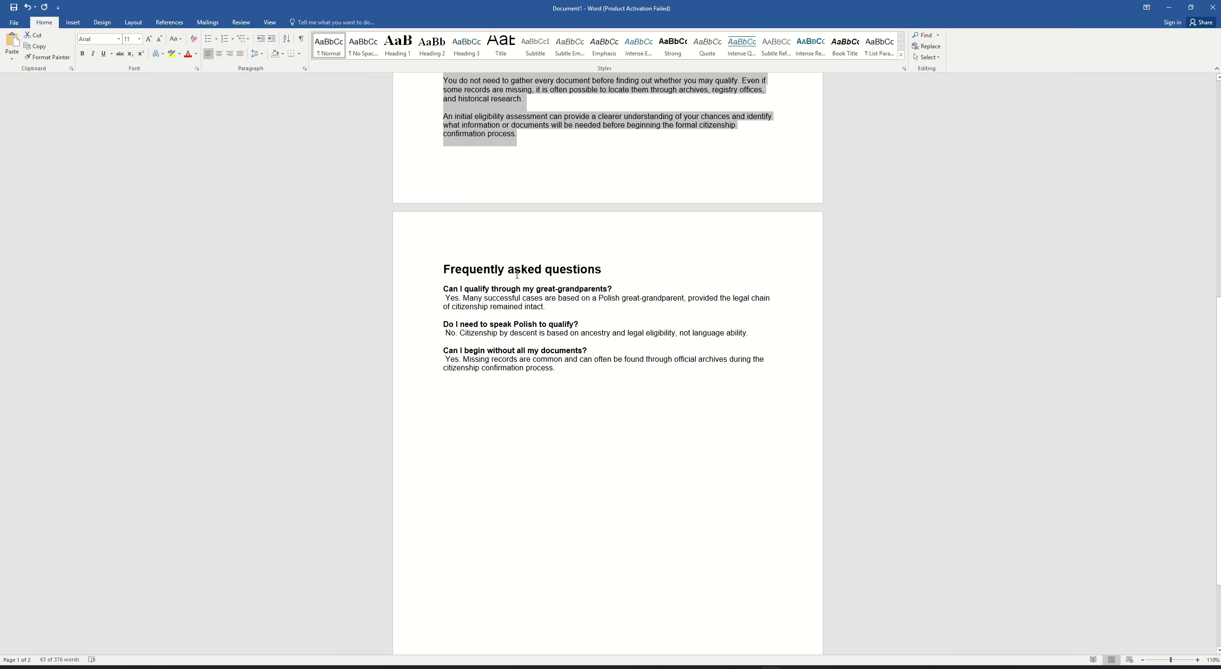
pyautogui.tripleClick(620, 285)
pyautogui.hotkey('ctrl', 'c')
pyautogui.hotkey('alt', 'Tab')
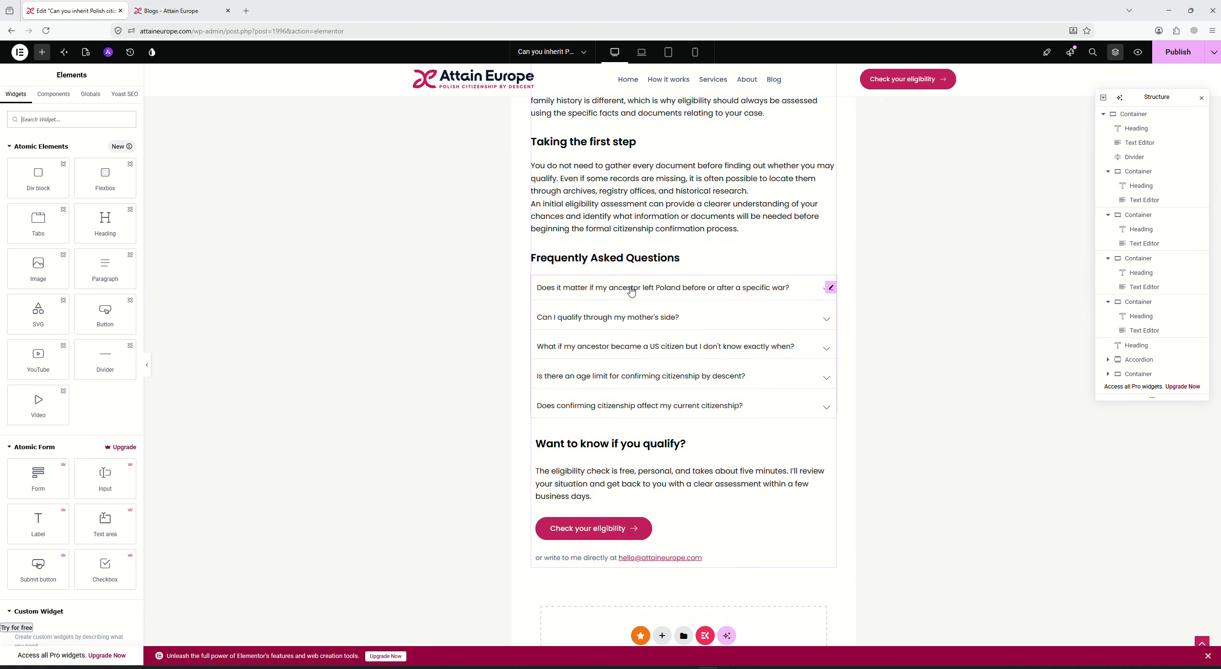
pyautogui.click(631, 289)
pyautogui.click(19, 173)
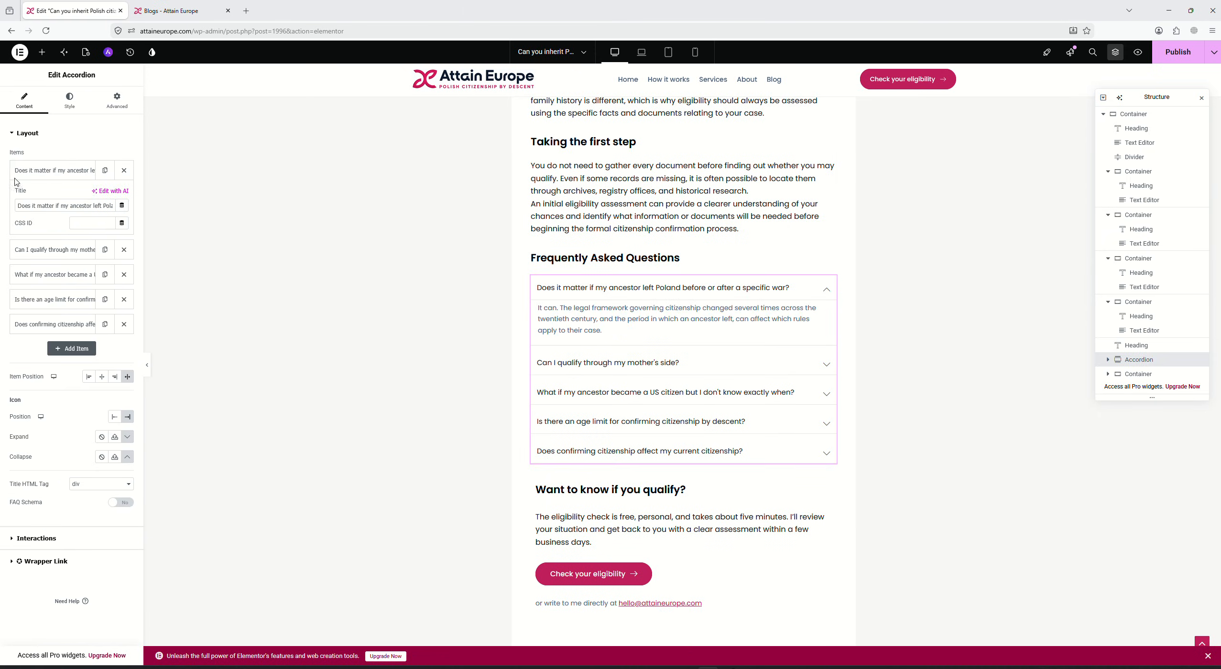
pyautogui.tripleClick(46, 206)
pyautogui.hotkey('ctrl', 'v')
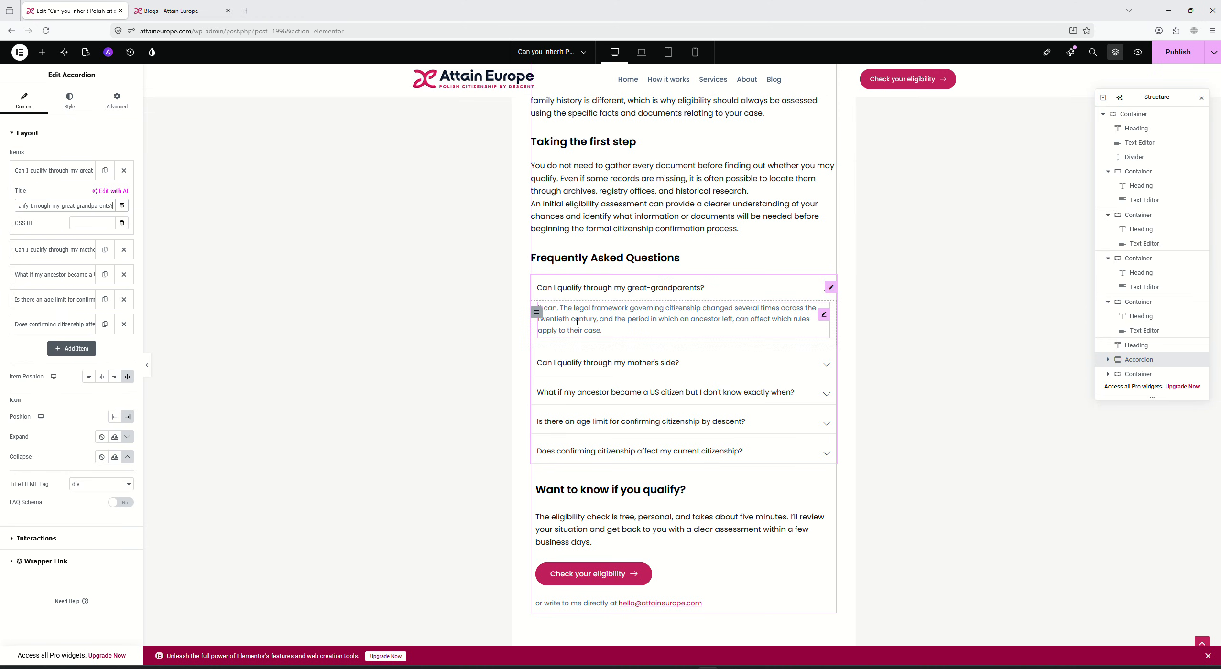
# - Replace the answer under "Can I qualify through my great-grandparents?" with the matching answer copied from the Word document
pyautogui.click(590, 290)
pyautogui.click(591, 292)
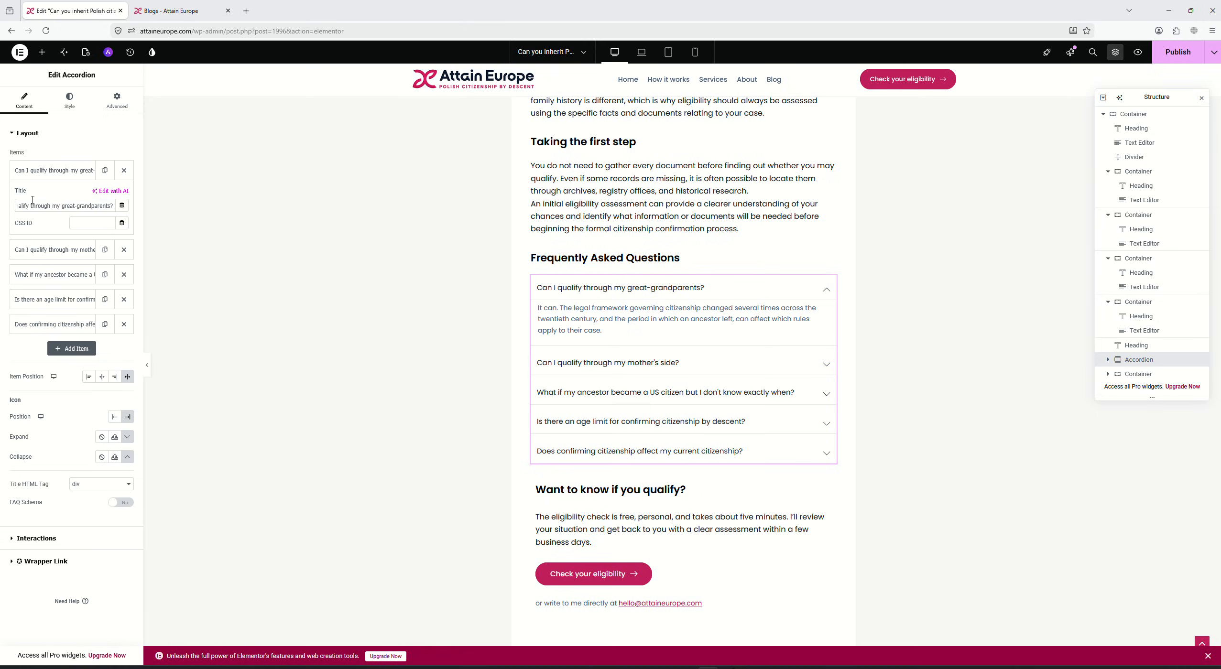
pyautogui.hotkey('alt', 'Tab')
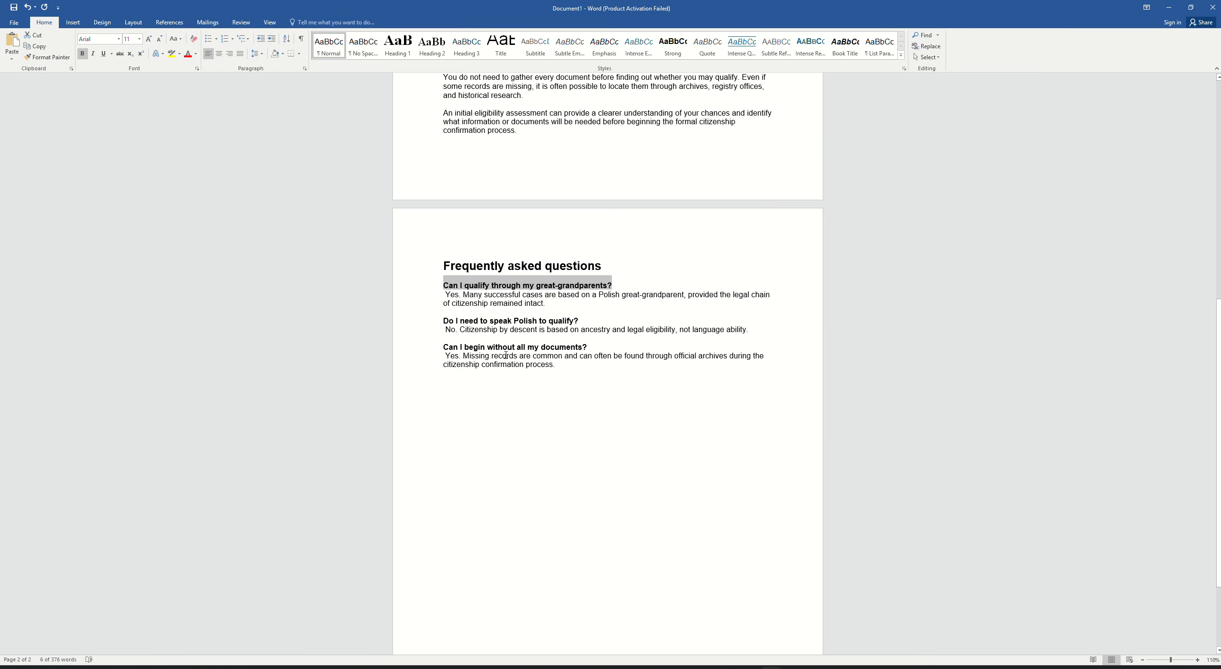
pyautogui.moveTo(551, 306); pyautogui.dragTo(444, 295)
pyautogui.hotkey('ctrl', 'c')
pyautogui.hotkey('alt', 'Tab')
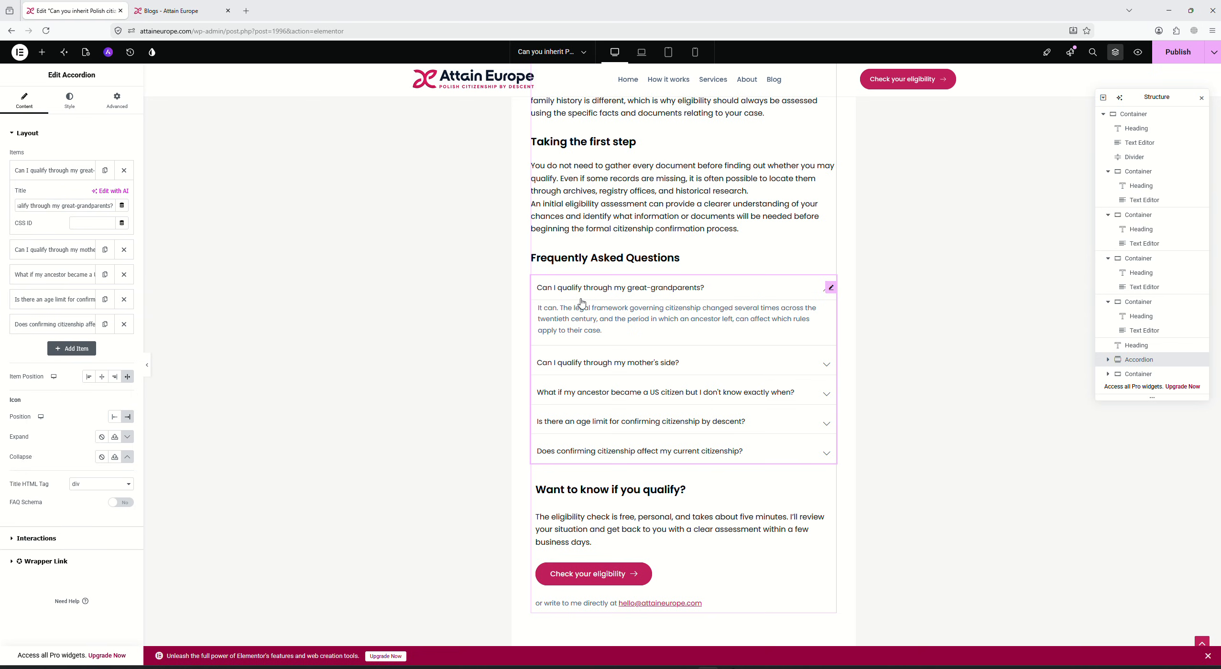
pyautogui.click(552, 306)
pyautogui.hotkey('ctrl', 'a')
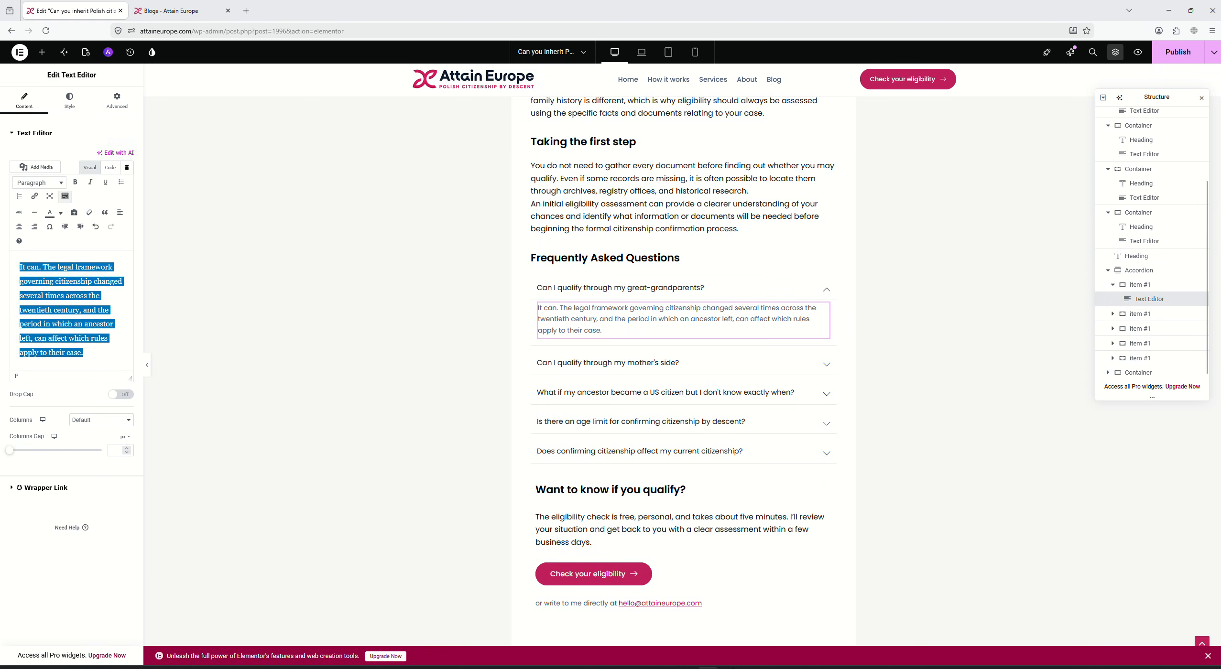
pyautogui.hotkey('ctrl', 'v')
pyautogui.click(571, 288)
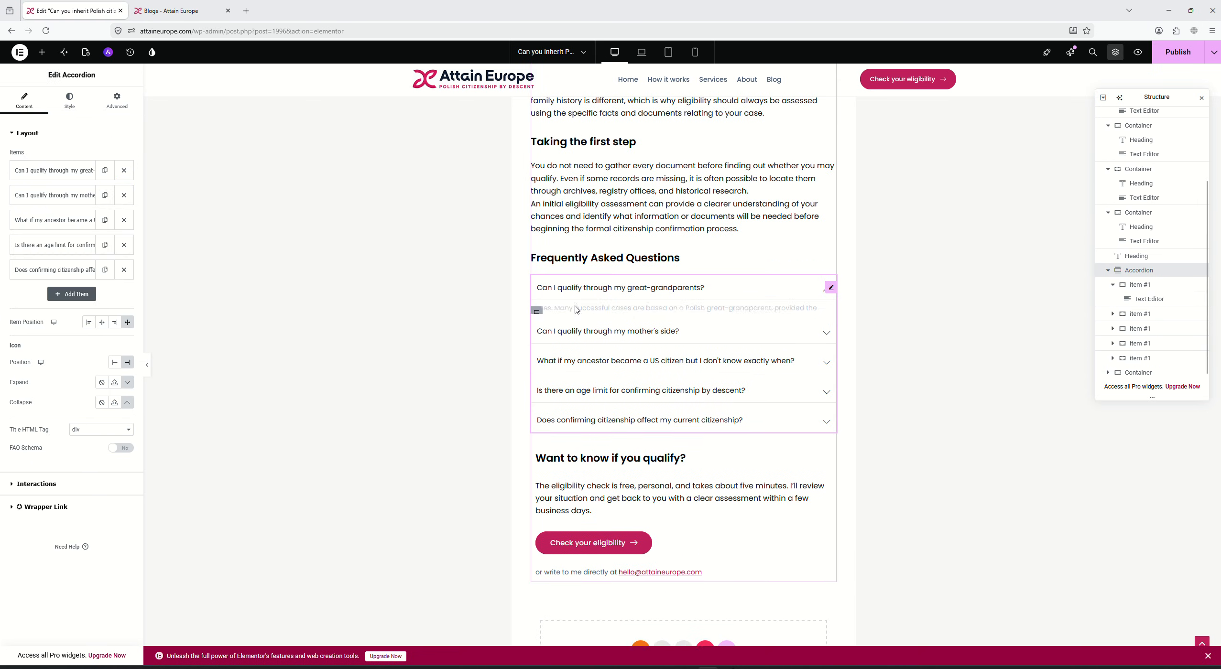
# - Copy "Do I need to speak Polish to qualify?" from the Word document and use it as the second FAQ item's title
pyautogui.click(577, 319)
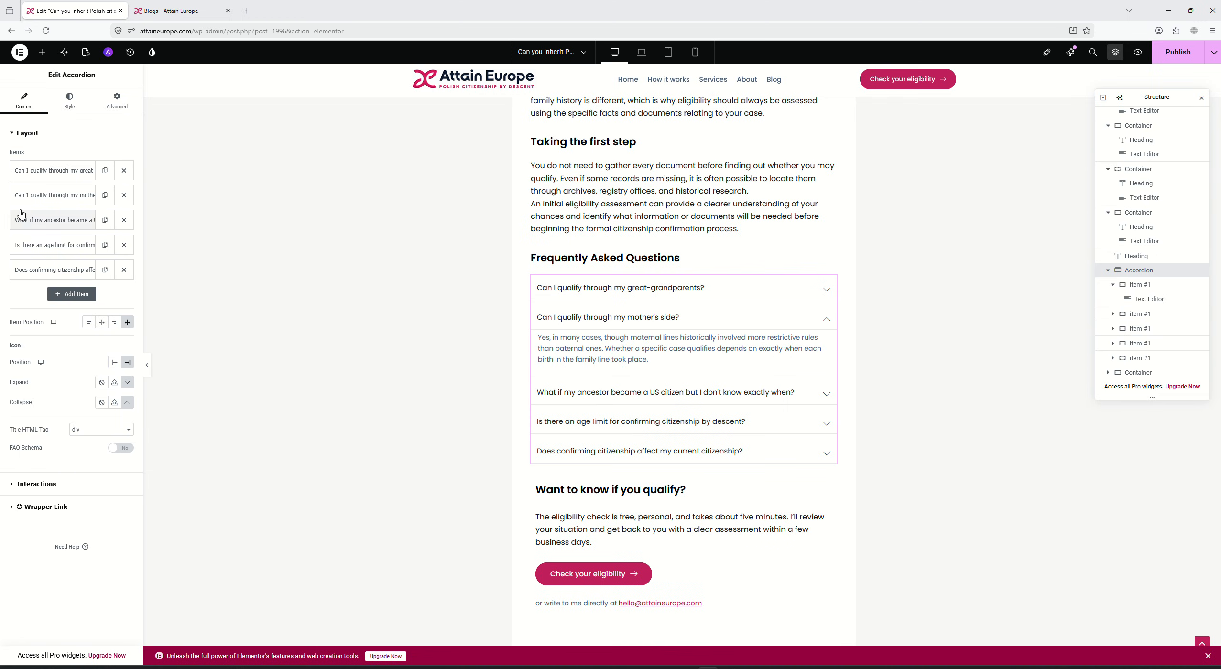
pyautogui.click(566, 325)
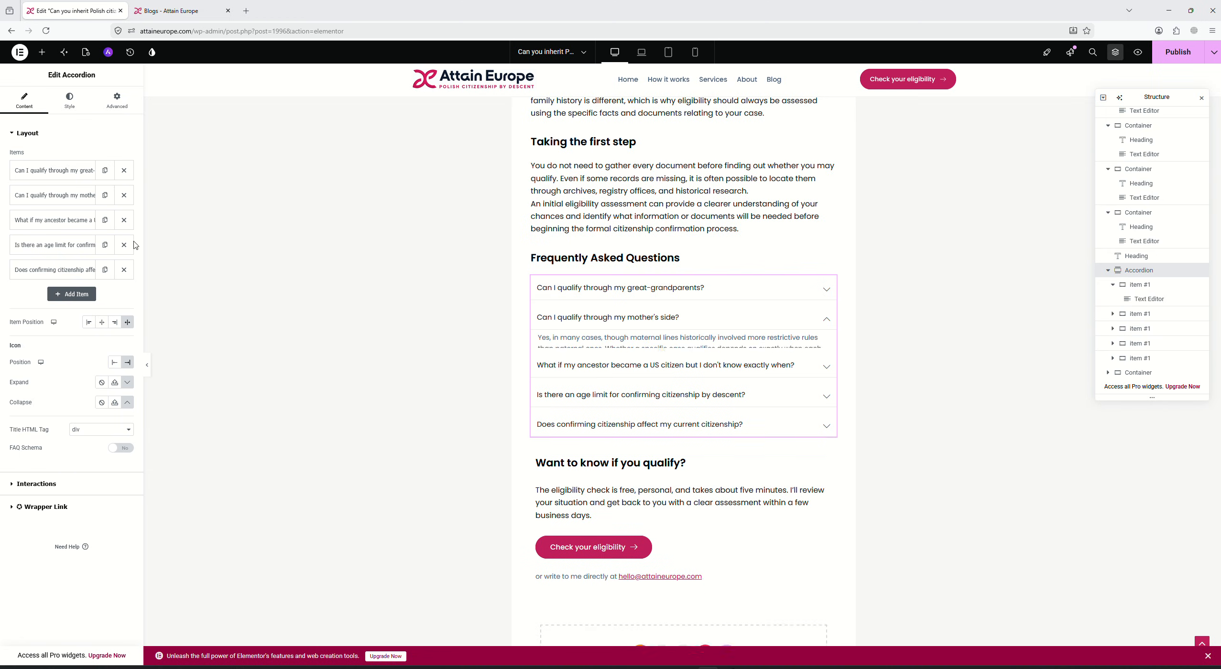
pyautogui.click(27, 196)
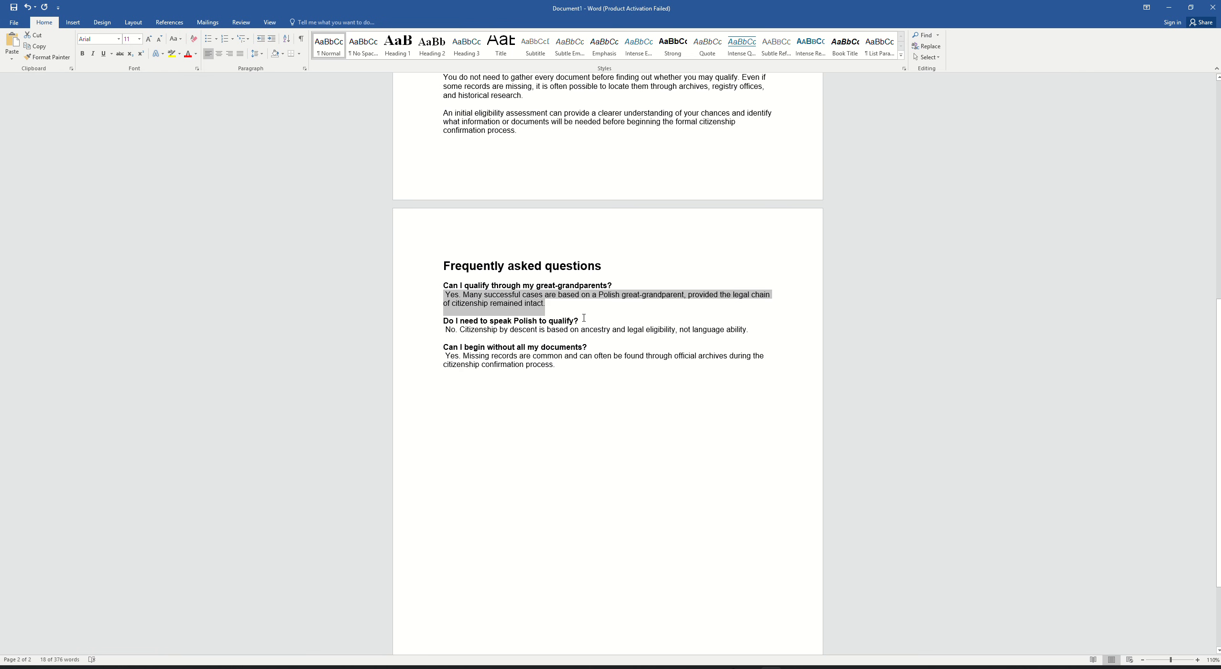
pyautogui.moveTo(584, 318); pyautogui.dragTo(447, 321)
pyautogui.hotkey('alt', 'Tab')
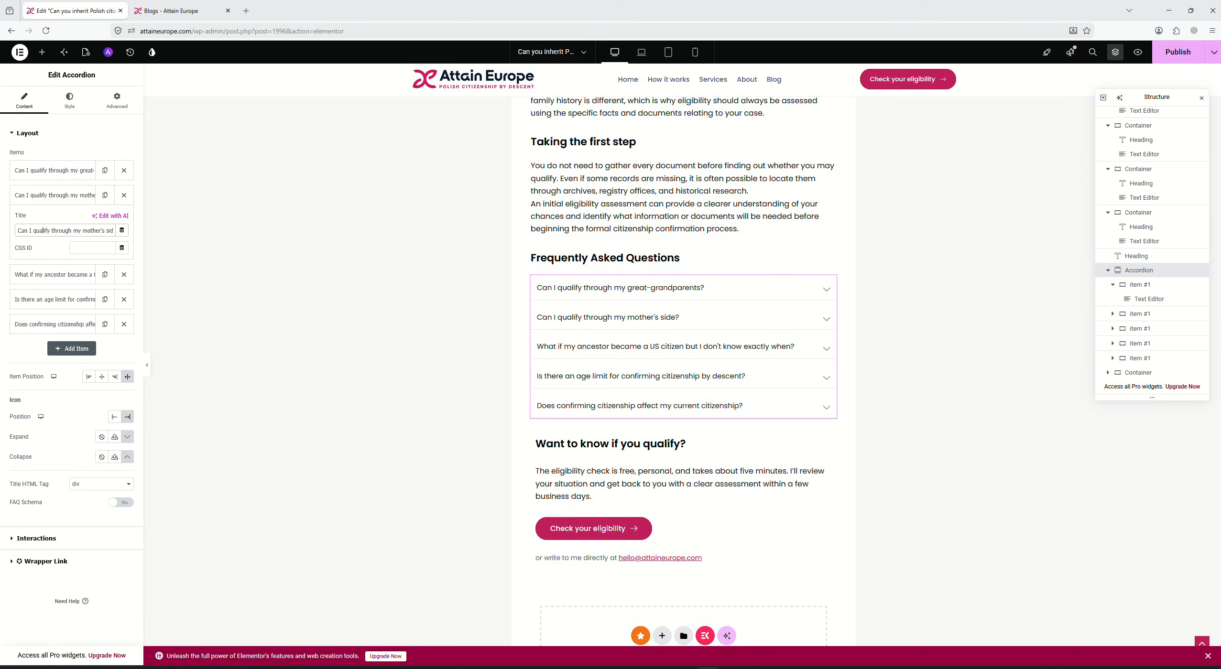
pyautogui.tripleClick(50, 231)
pyautogui.write('Do I need to speak Polish to qualify?')
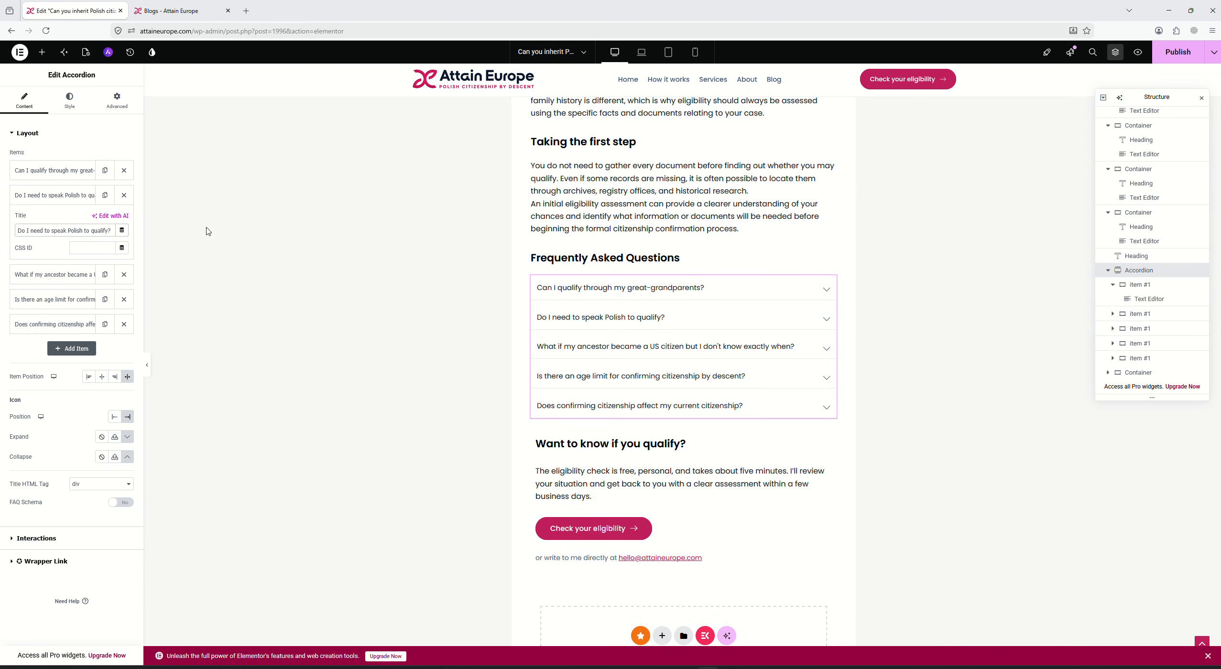
pyautogui.click(42, 200)
# - Replace the answer under "Do I need to speak Polish to qualify?" with the matching answer copied from the Word document
pyautogui.click(572, 318)
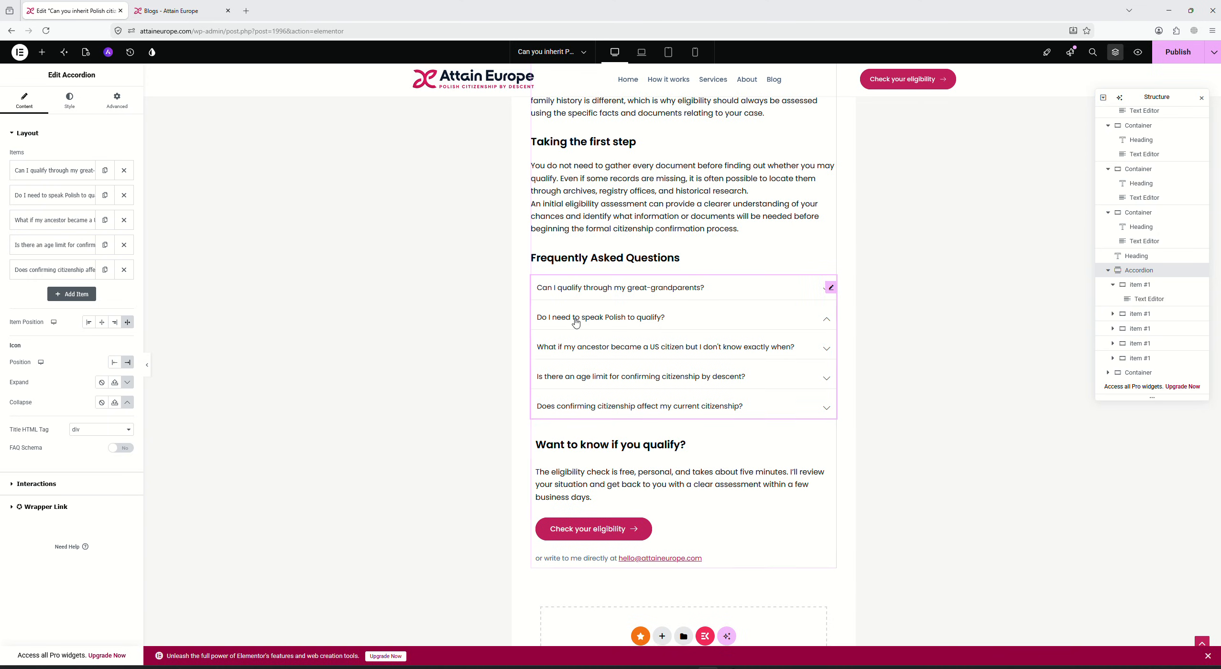
pyautogui.click(627, 351)
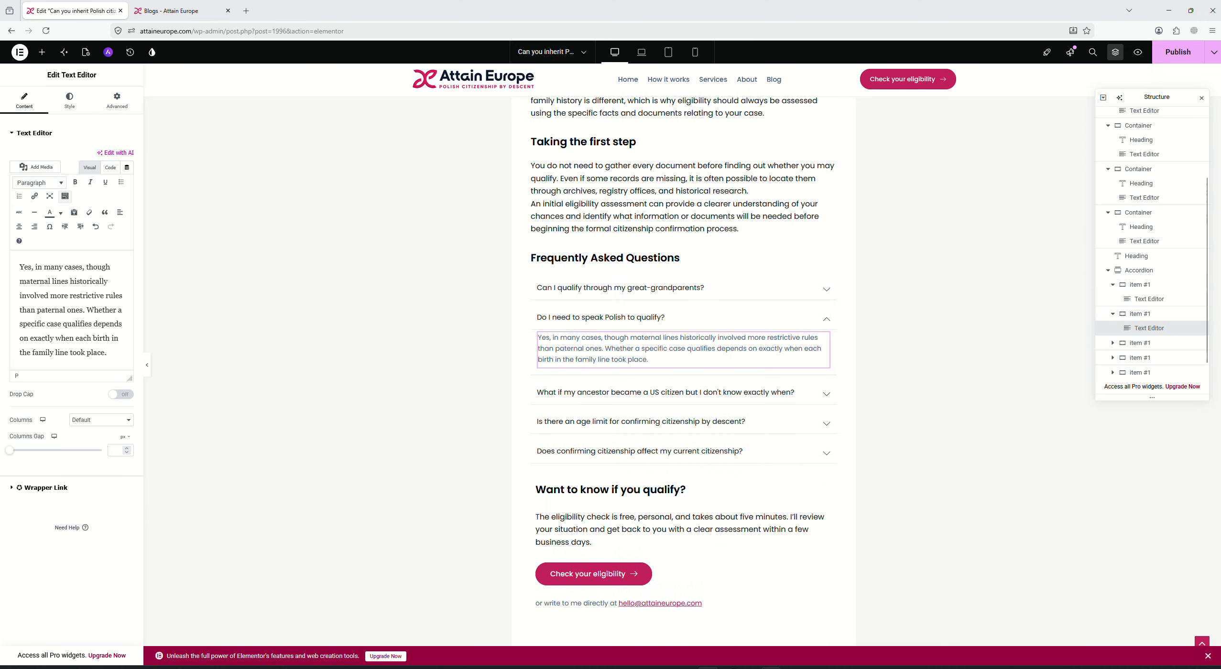
pyautogui.hotkey('alt', 'Tab')
pyautogui.moveTo(754, 331); pyautogui.dragTo(444, 333)
pyautogui.hotkey('ctrl', 'c')
pyautogui.moveTo(726, 667)
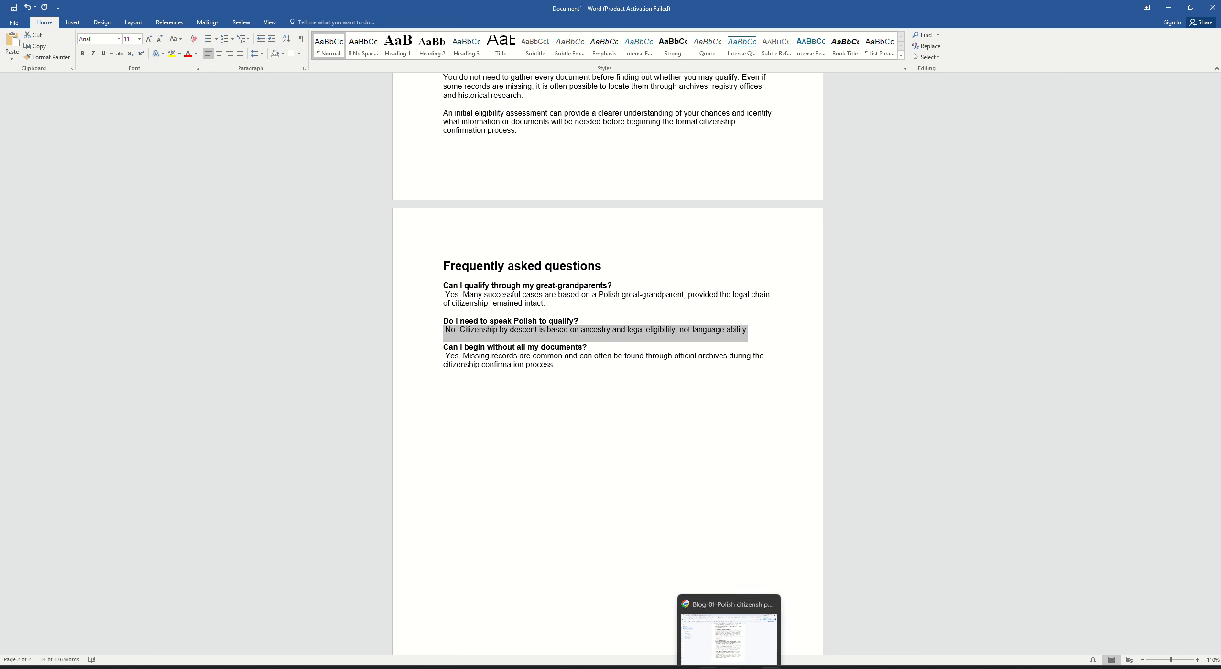
pyautogui.click(727, 628)
pyautogui.hotkey('ctrl', 'v')
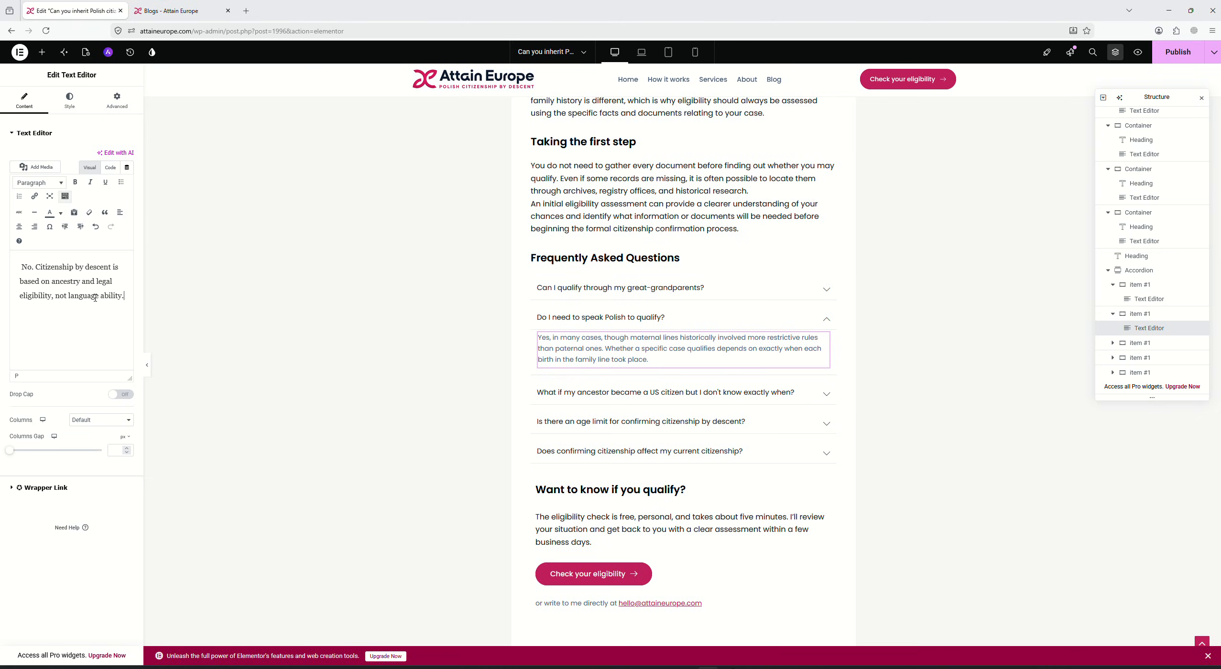
# - Copy "Can I begin without all my documents?" from the Word document and paste it as the third FAQ item's title
pyautogui.click(618, 369)
pyautogui.click(34, 220)
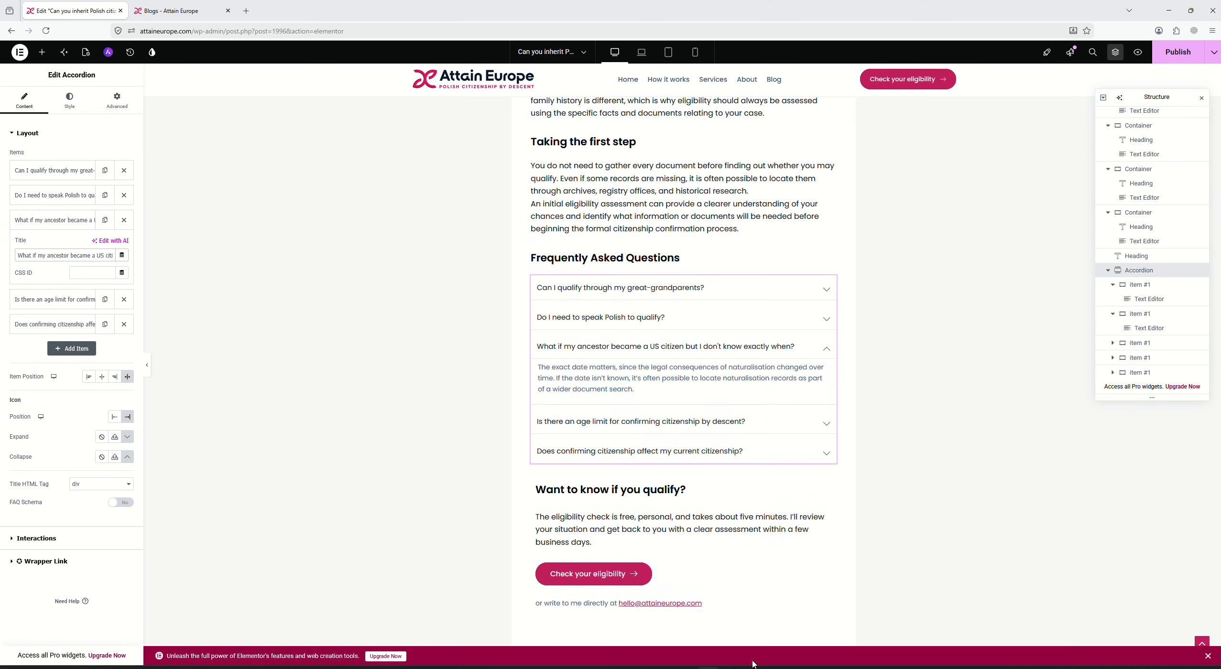
pyautogui.hotkey('alt', 'Tab')
pyautogui.moveTo(592, 347); pyautogui.dragTo(442, 348)
pyautogui.hotkey('ctrl', 'c')
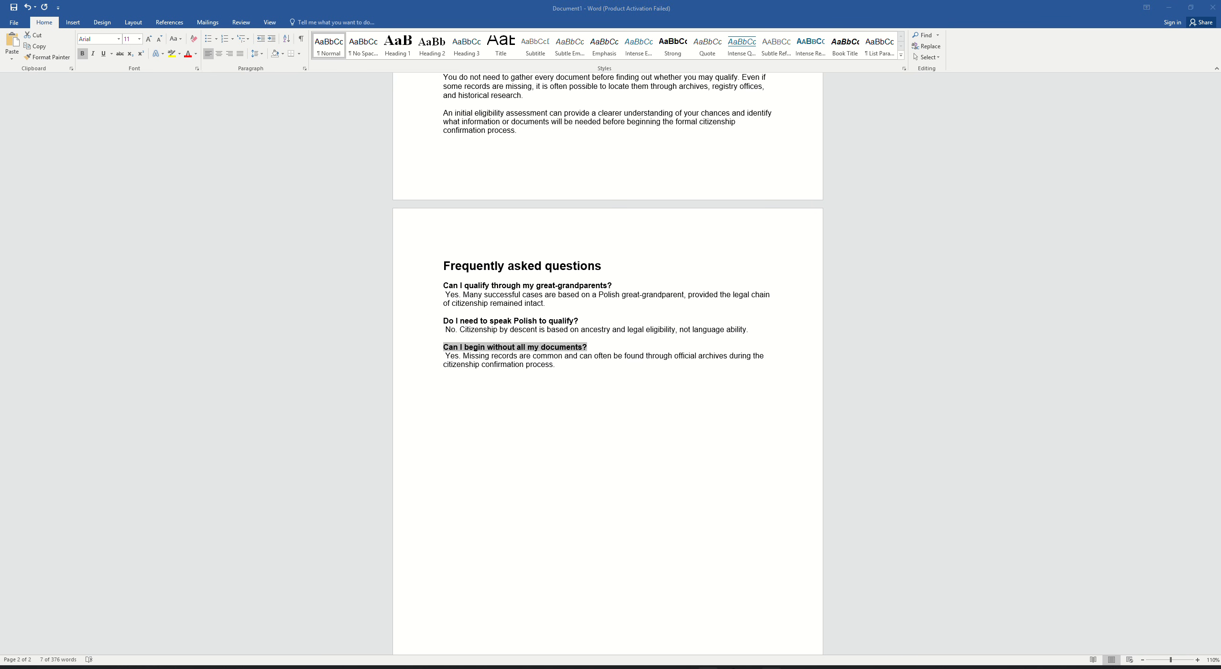
pyautogui.hotkey('alt', 'Tab')
pyautogui.hotkey('ctrl', 'a')
pyautogui.hotkey('ctrl', 'v')
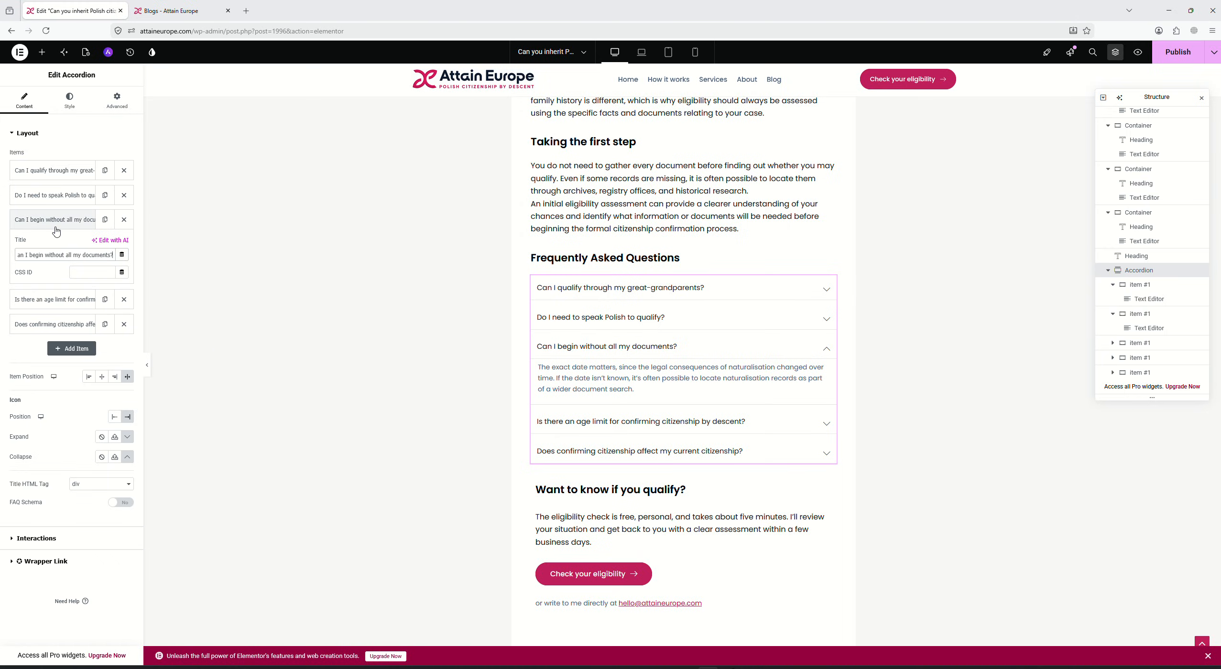
# - Replace the answer under "Can I begin without all my documents?" with the matching answer copied from the Word document
pyautogui.click(635, 385)
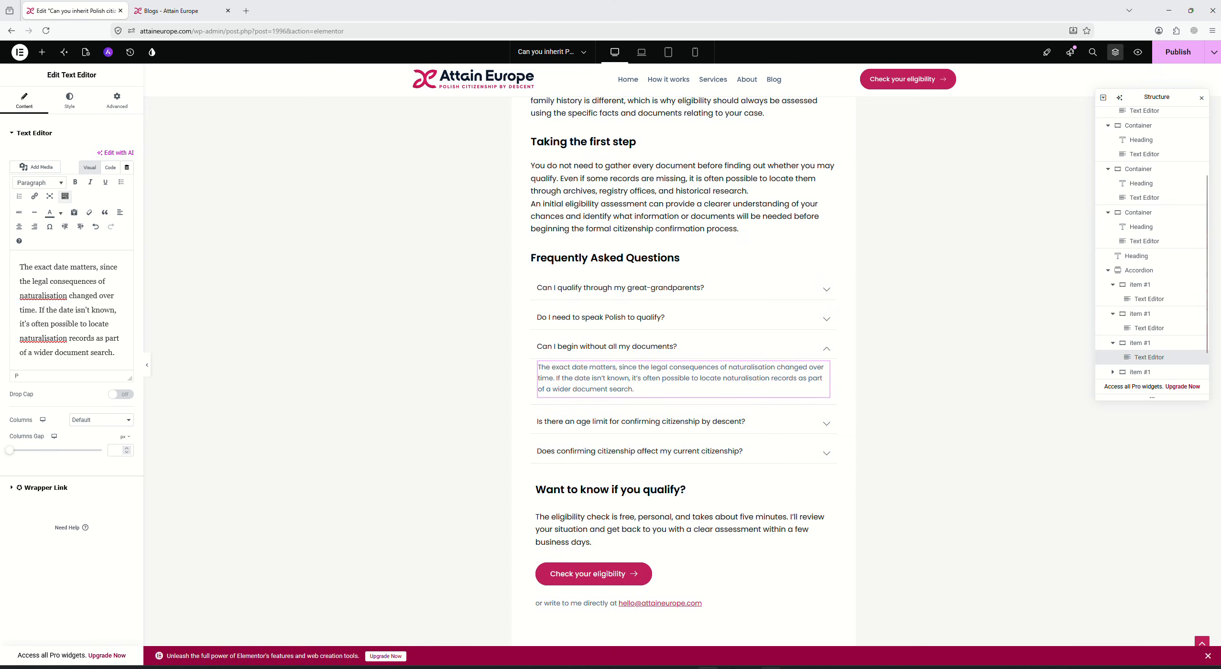
pyautogui.click(573, 353)
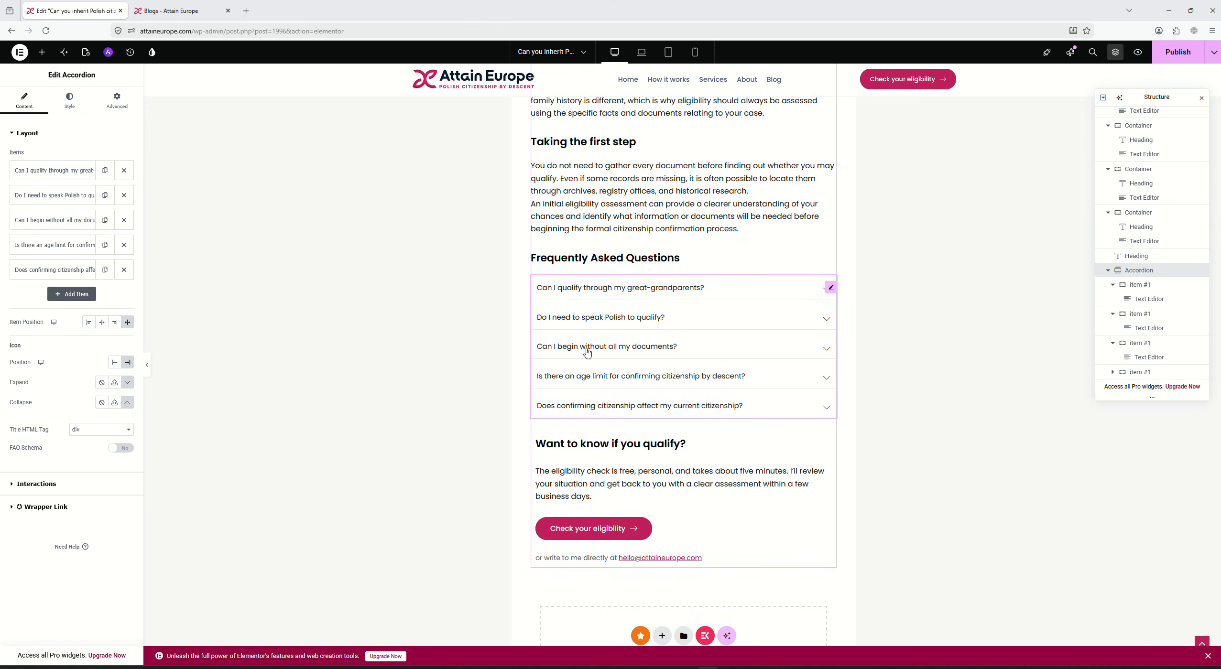
pyautogui.click(587, 352)
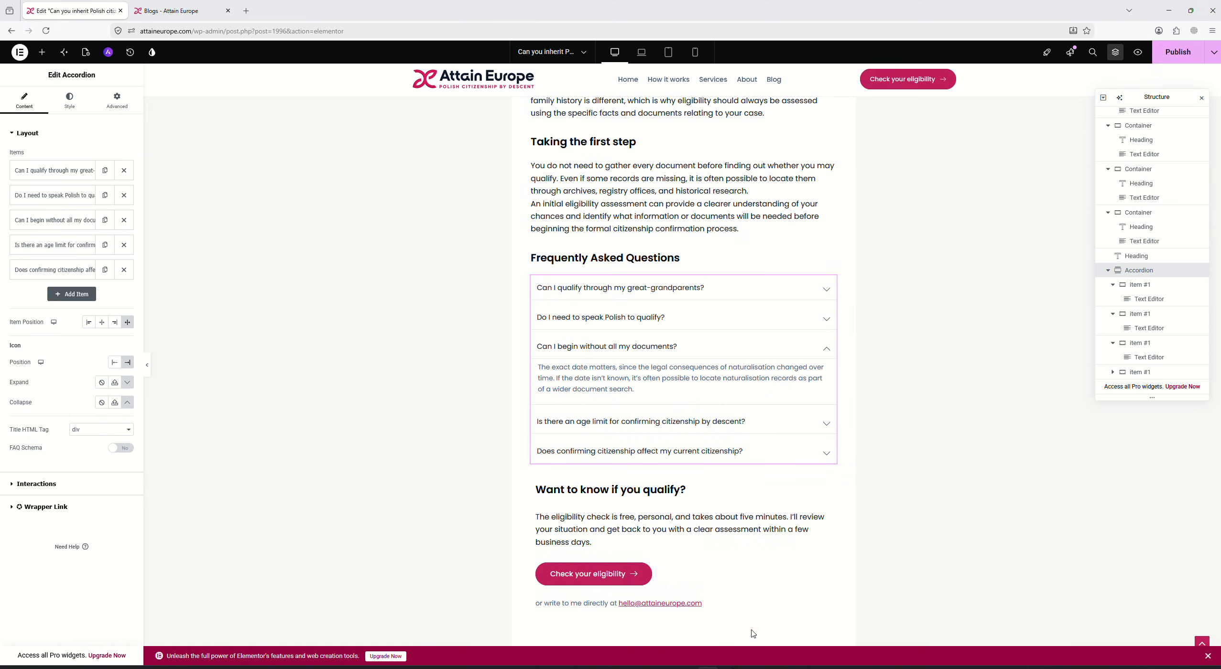
pyautogui.click(772, 667)
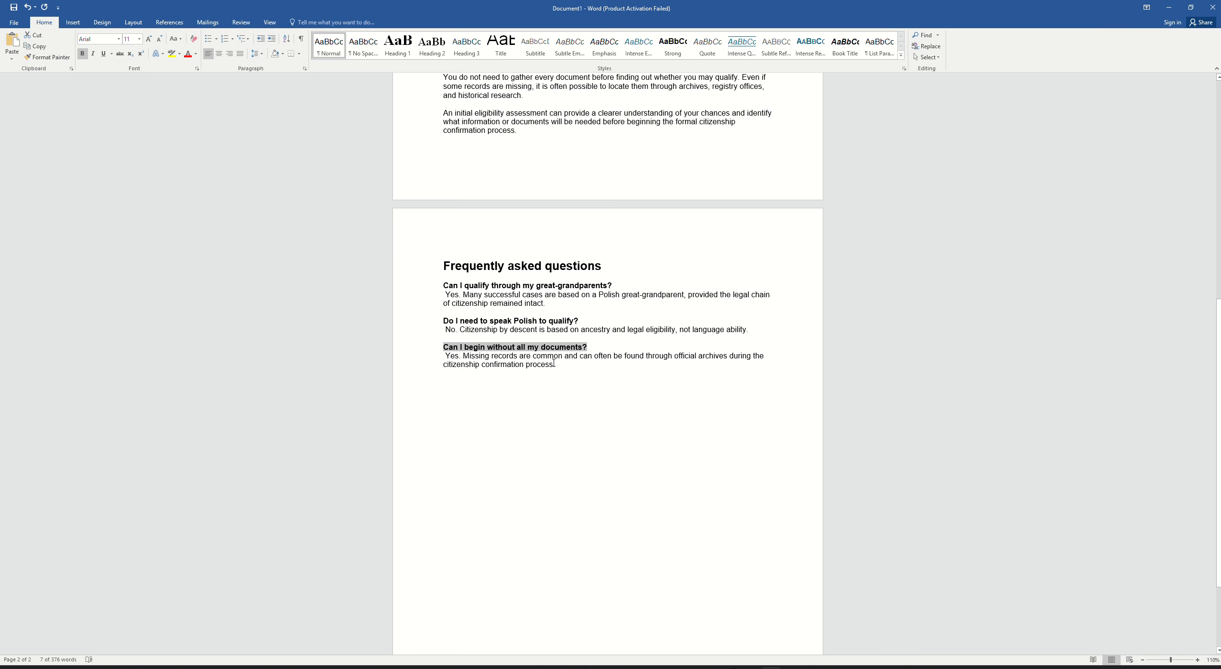
pyautogui.moveTo(554, 364); pyautogui.dragTo(444, 355)
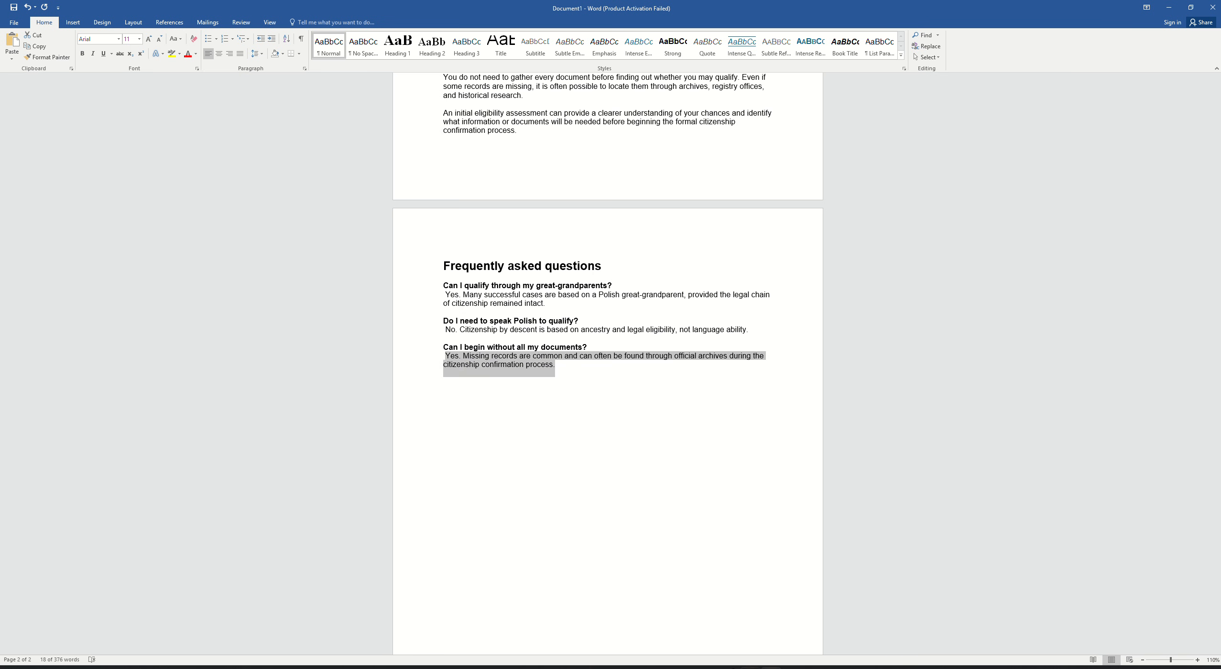
pyautogui.hotkey('alt', 'Tab')
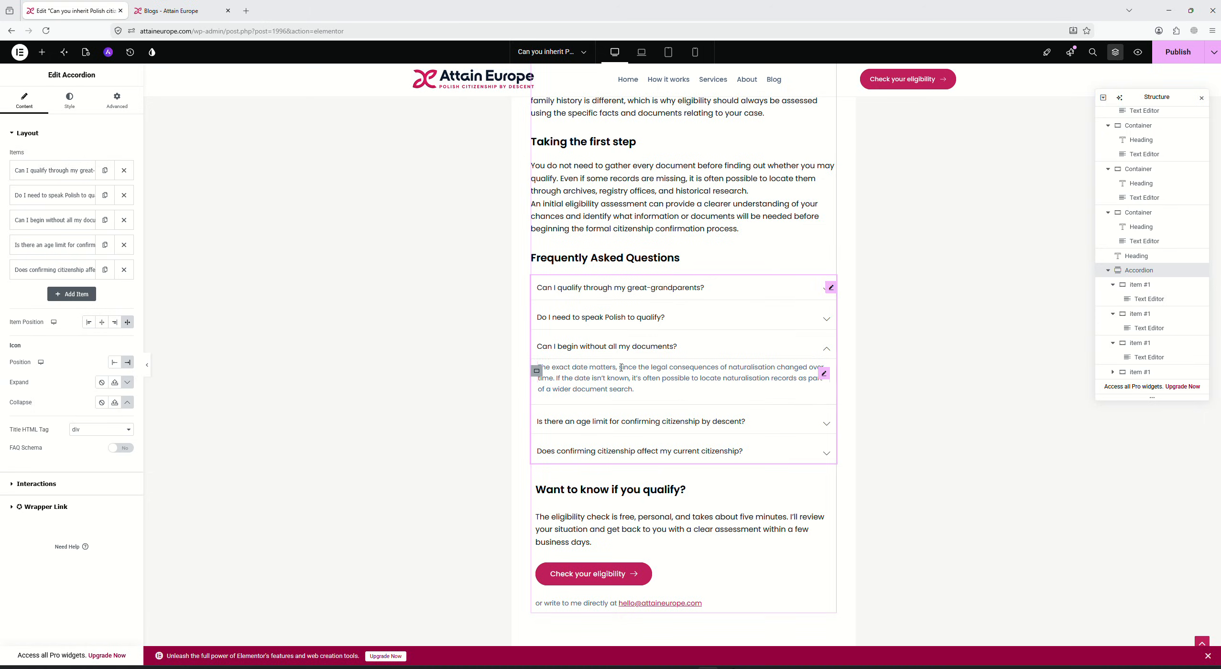
pyautogui.click(620, 370)
pyautogui.hotkey('ctrl', 'a')
pyautogui.hotkey('ctrl', 'v')
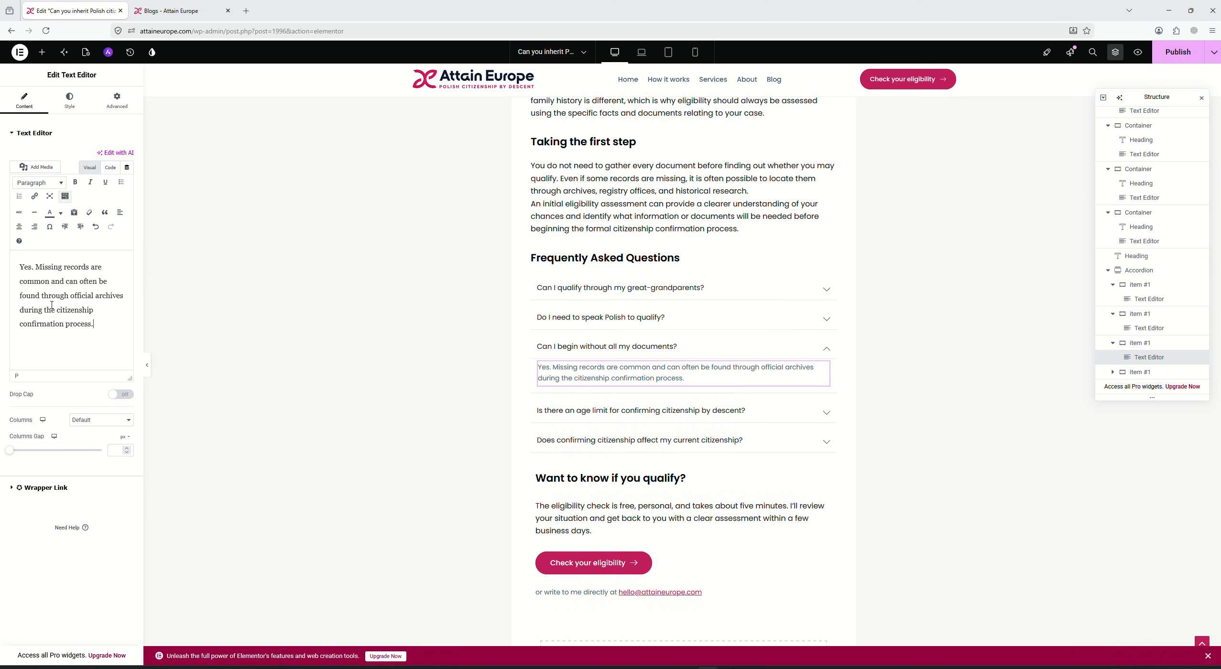
# - Delete the leftover FAQ items about the age limit for confirming citizenship and the effect on current citizenship from the accordion
pyautogui.click(604, 346)
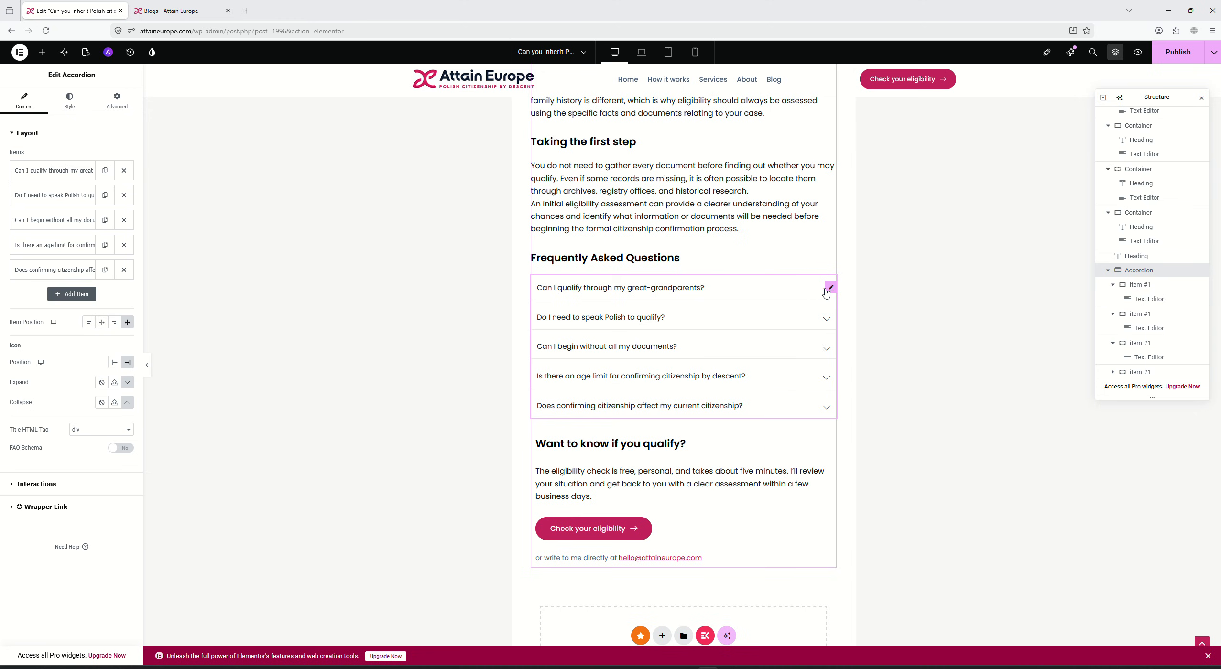
pyautogui.click(124, 246)
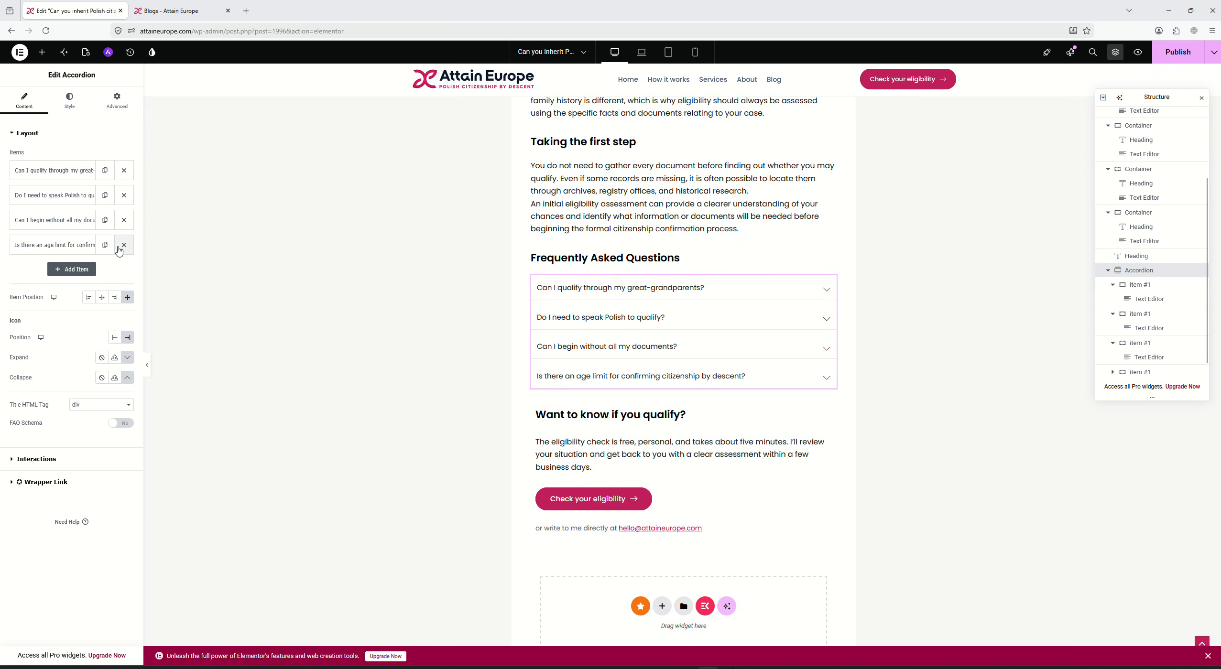
pyautogui.click(120, 250)
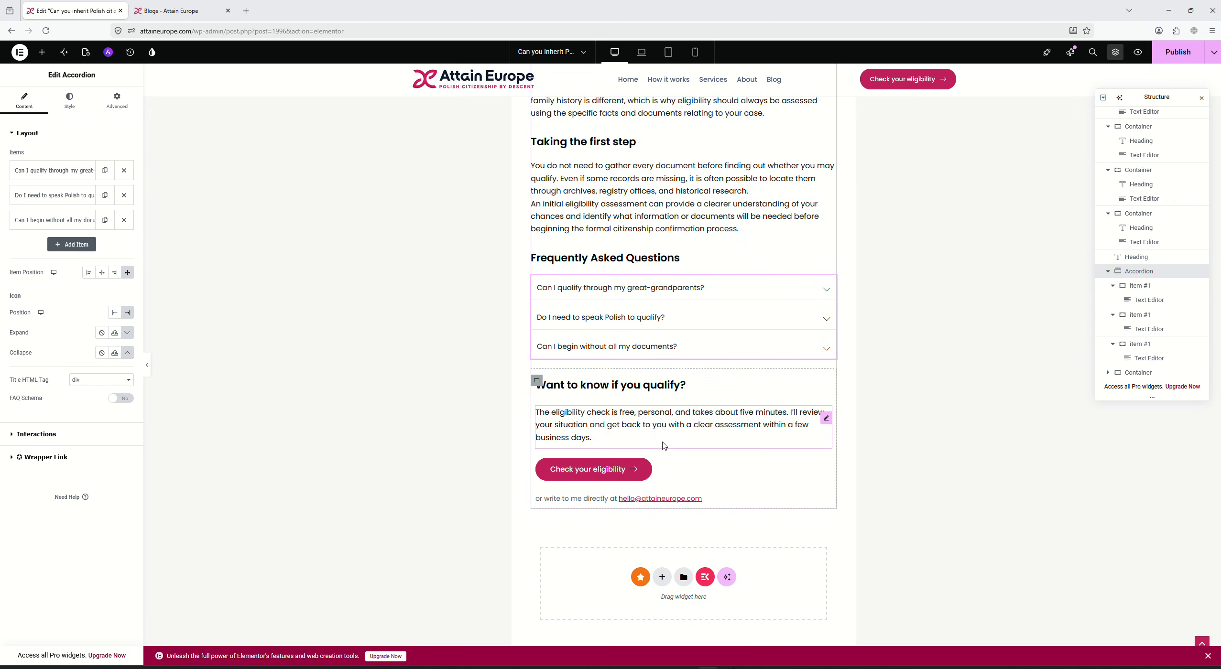
# - Check the link and text settings of the "Check your eligibility" button below the FAQ
pyautogui.click(647, 471)
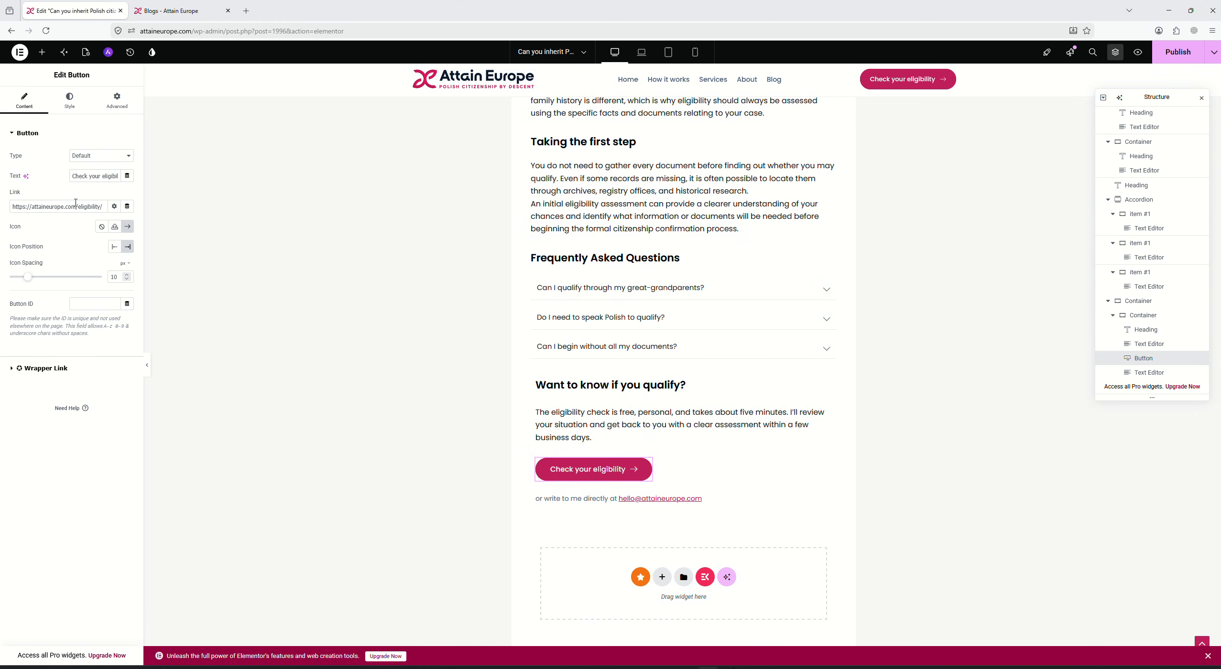
pyautogui.moveTo(105, 207); pyautogui.dragTo(1, 206)
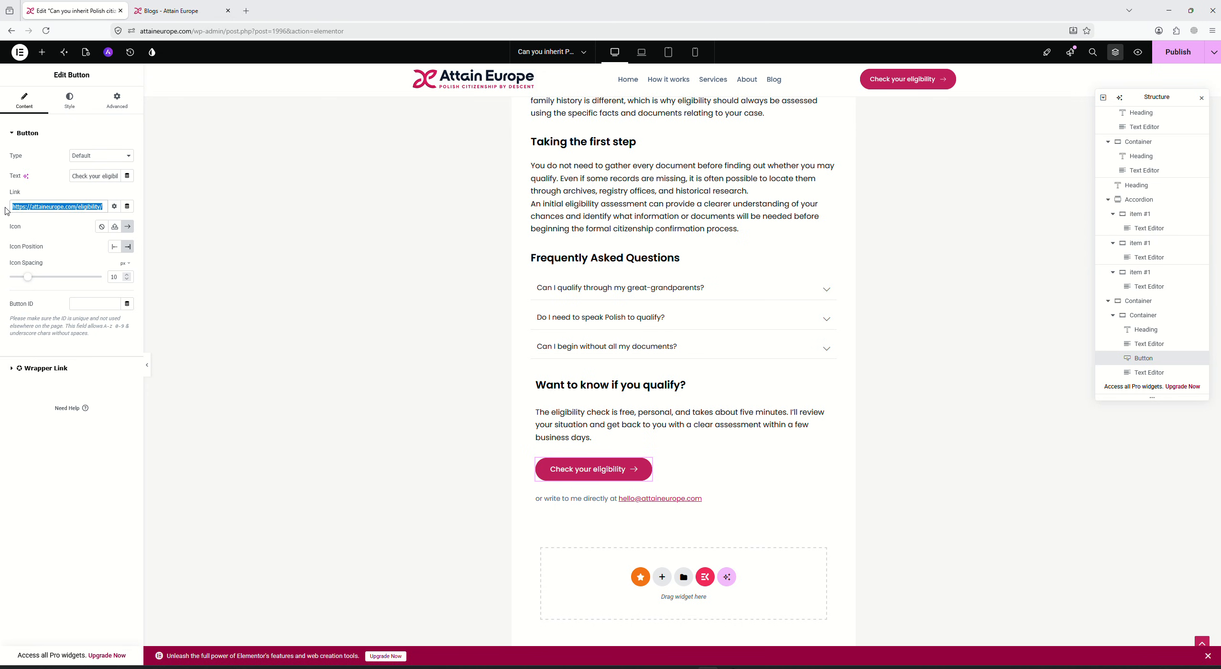
pyautogui.click(98, 176)
pyautogui.moveTo(105, 175); pyautogui.dragTo(72, 176)
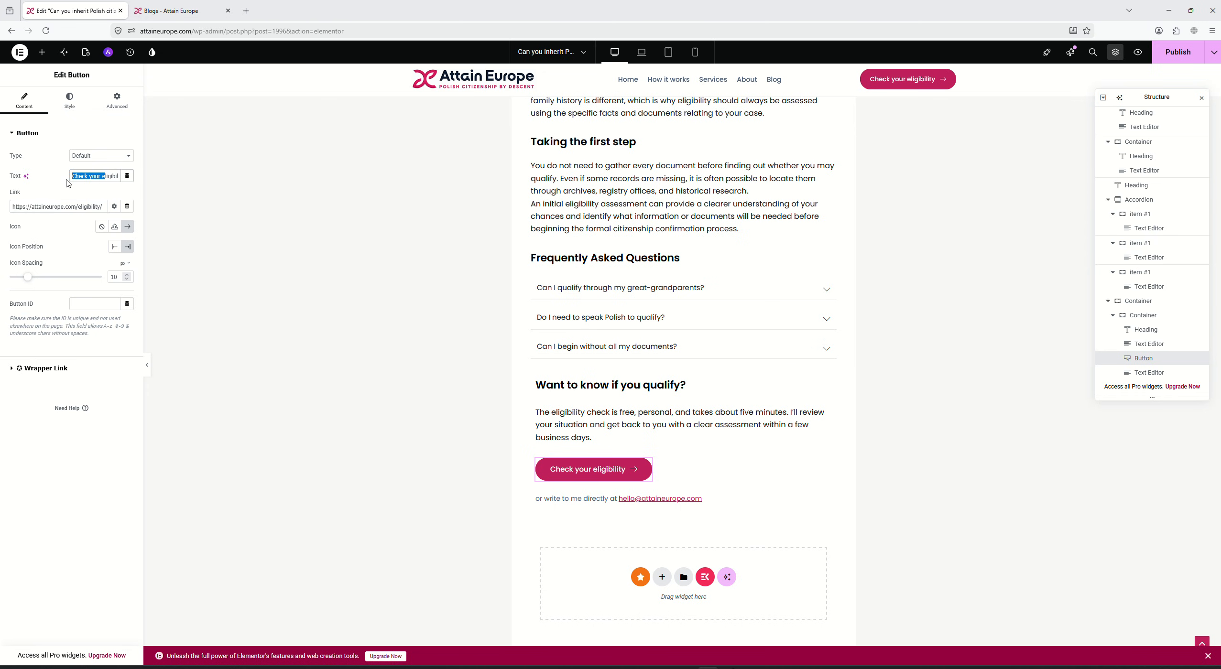
# - Find the Image widget and place it between the divider and the "Understanding citizenship by descent" section
pyautogui.scroll(10, 622, 230)
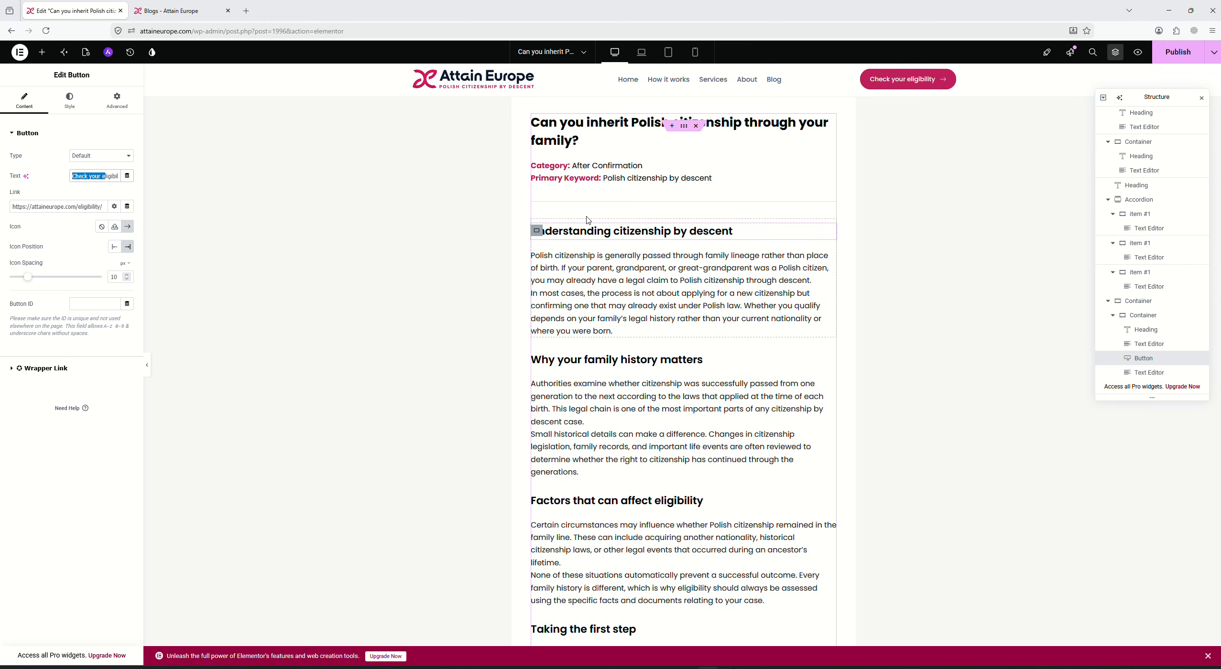
pyautogui.click(444, 212)
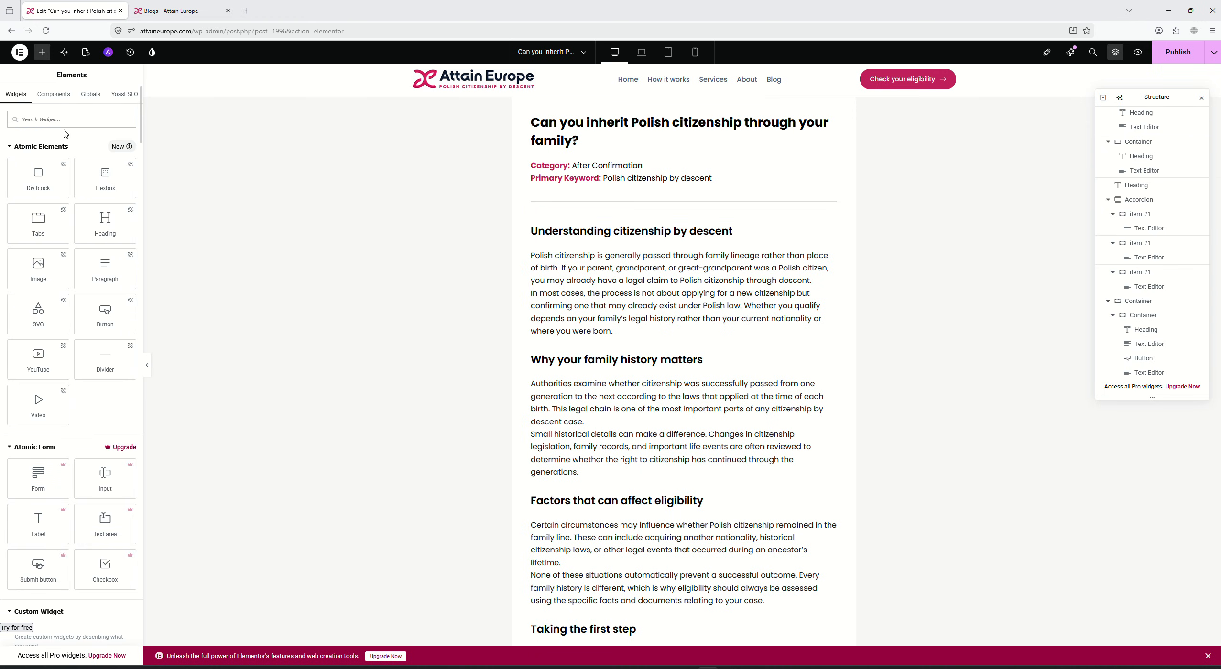
pyautogui.write('image')
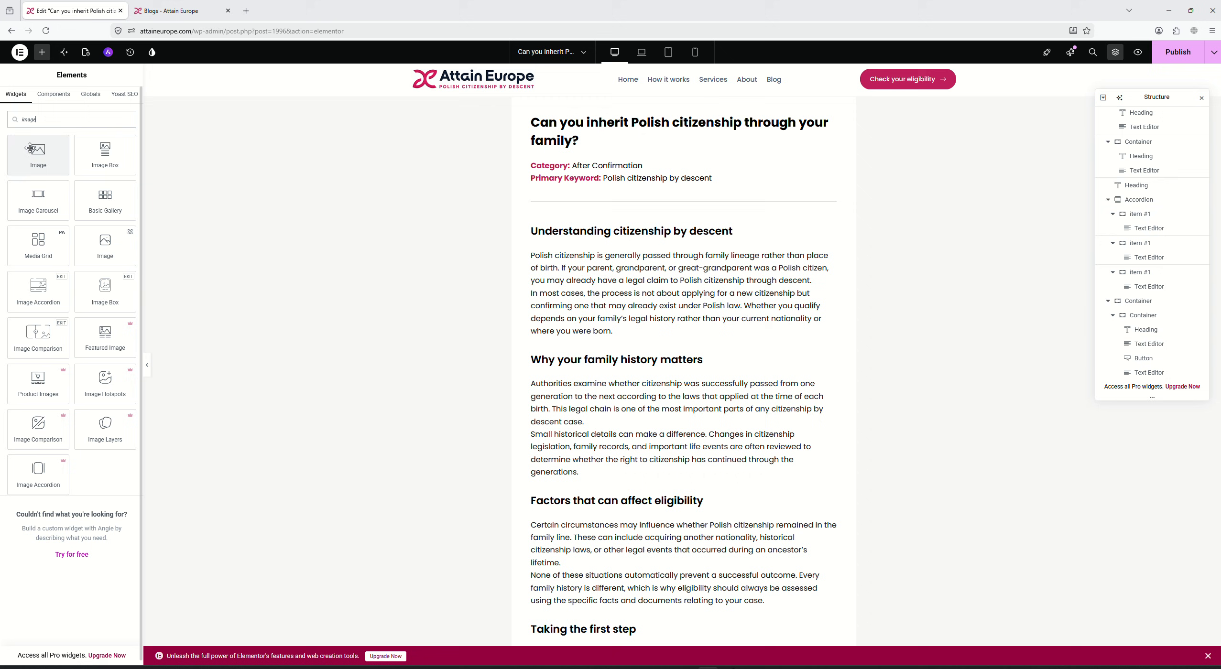
pyautogui.moveTo(36, 150); pyautogui.dragTo(584, 225)
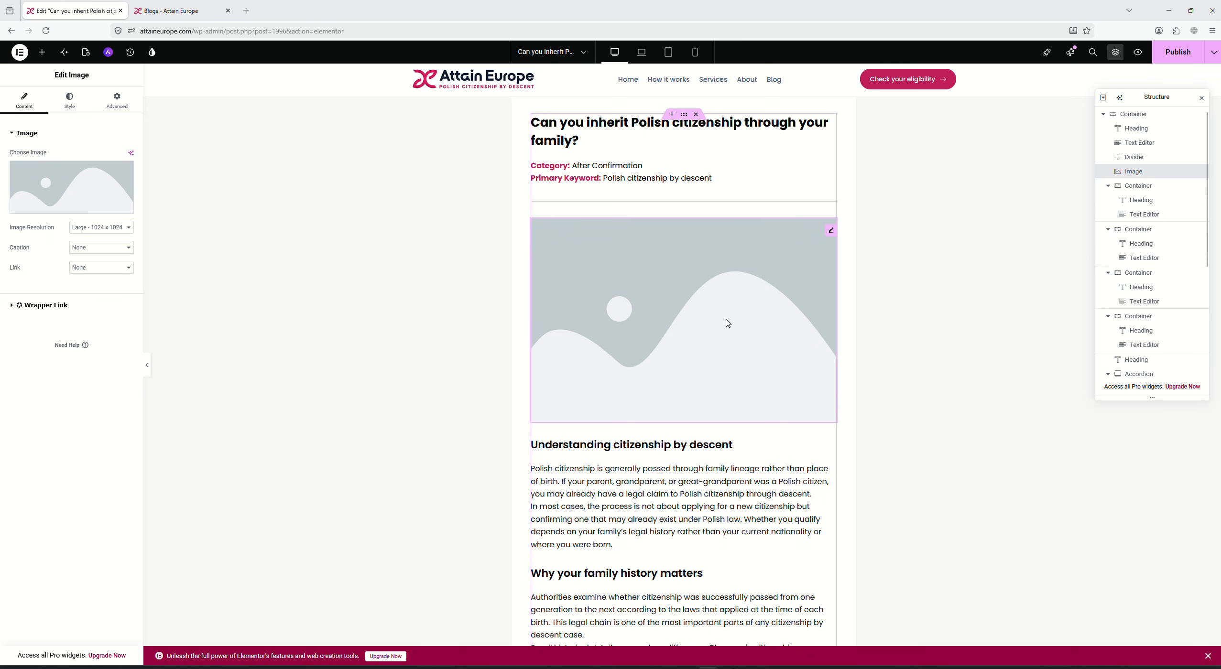
# - Set the new Image widget's picture to "functional" from the Media Library
pyautogui.click(533, 256)
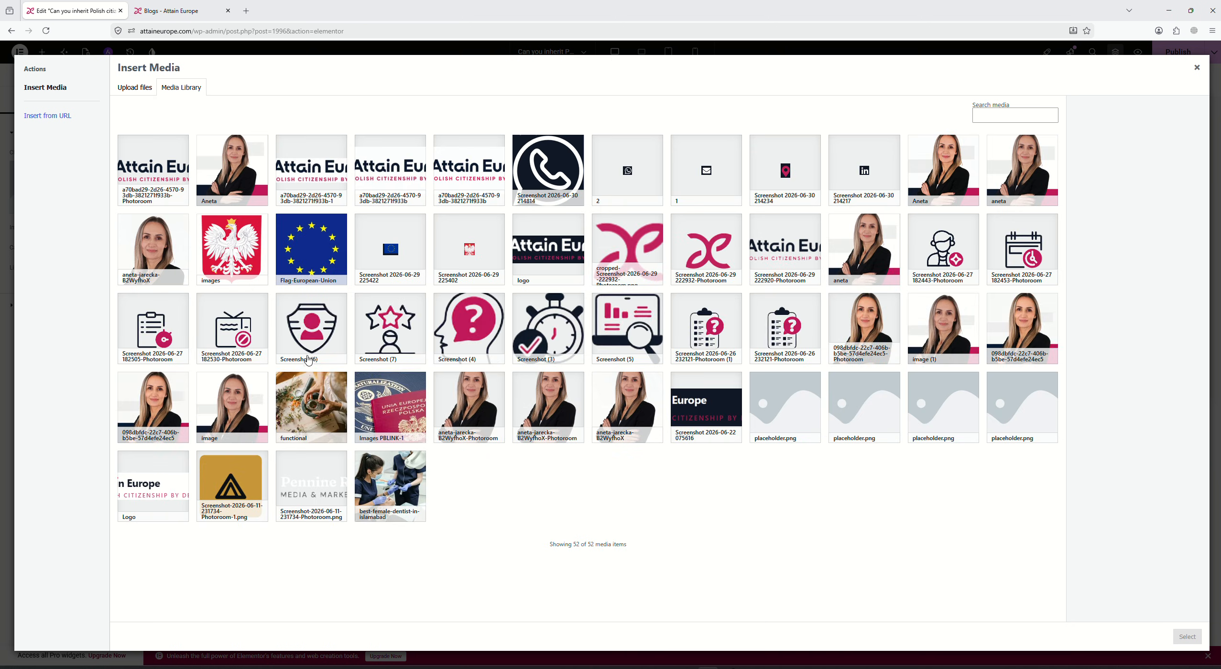
pyautogui.click(341, 404)
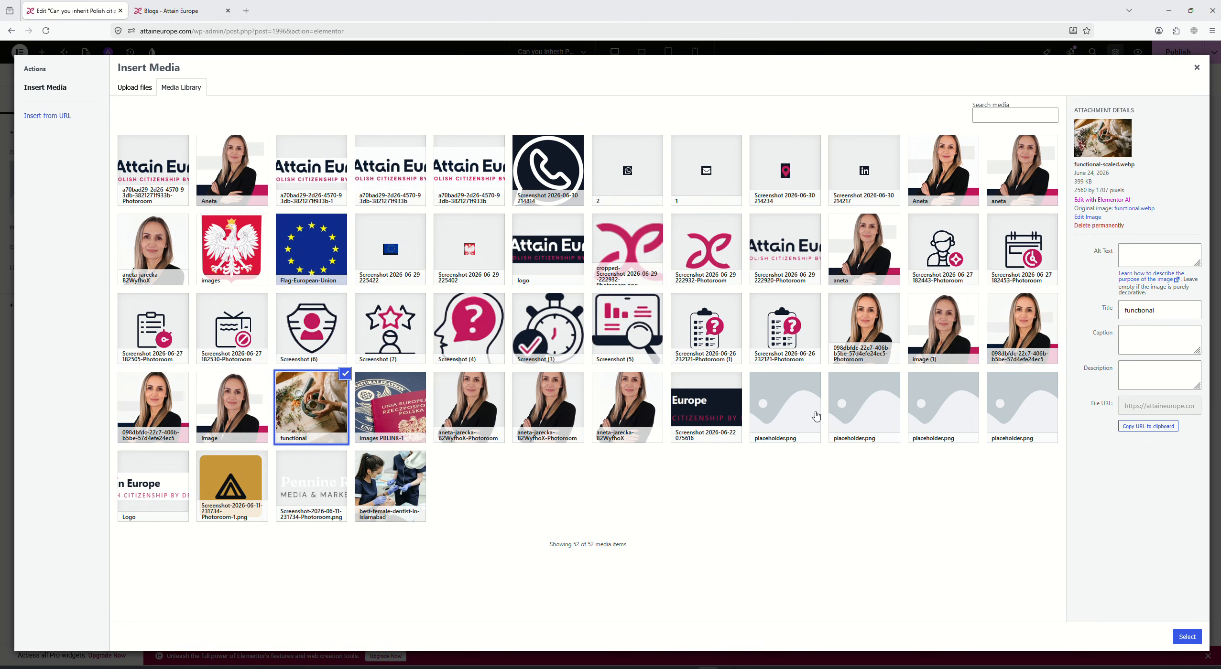
pyautogui.click(1187, 633)
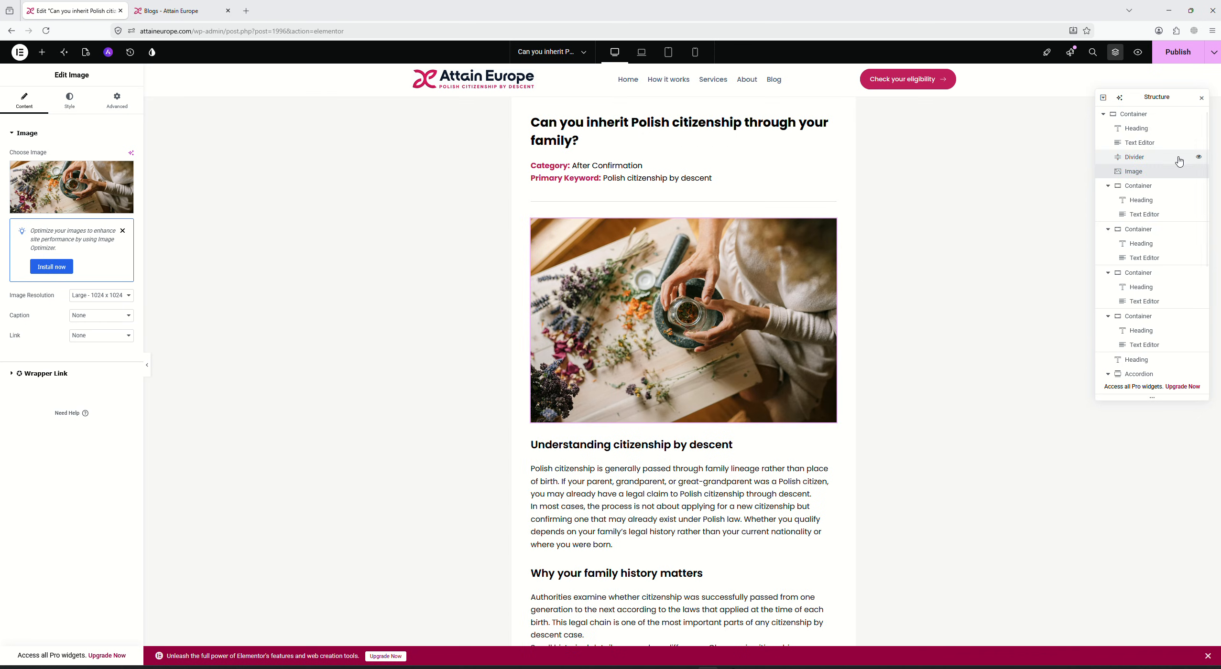
# - Publish the post and reload the live Blogs page to check its listing
pyautogui.click(1177, 52)
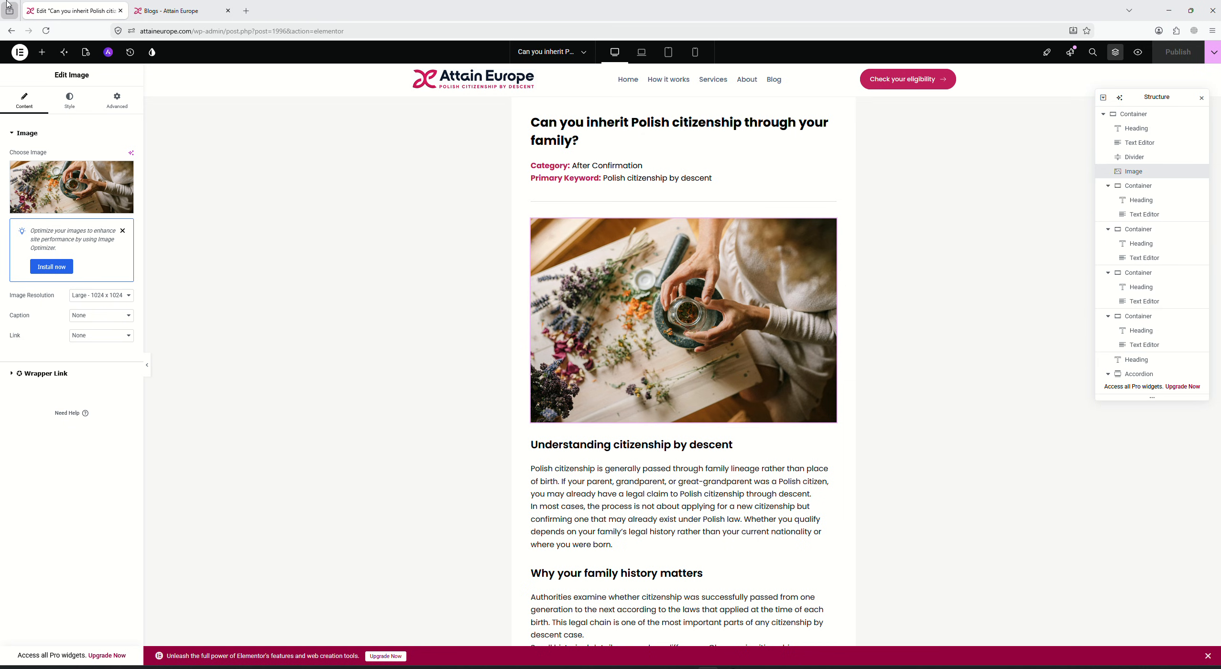
pyautogui.click(146, 6)
pyautogui.rightClick(192, 207)
pyautogui.click(245, 219)
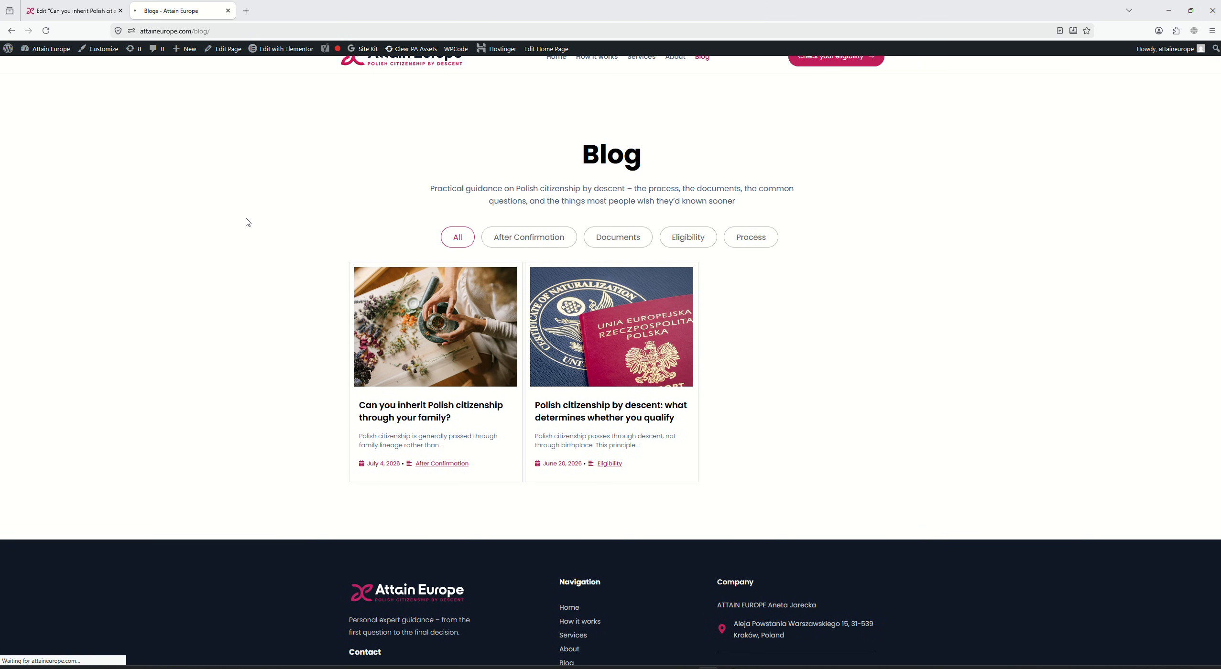